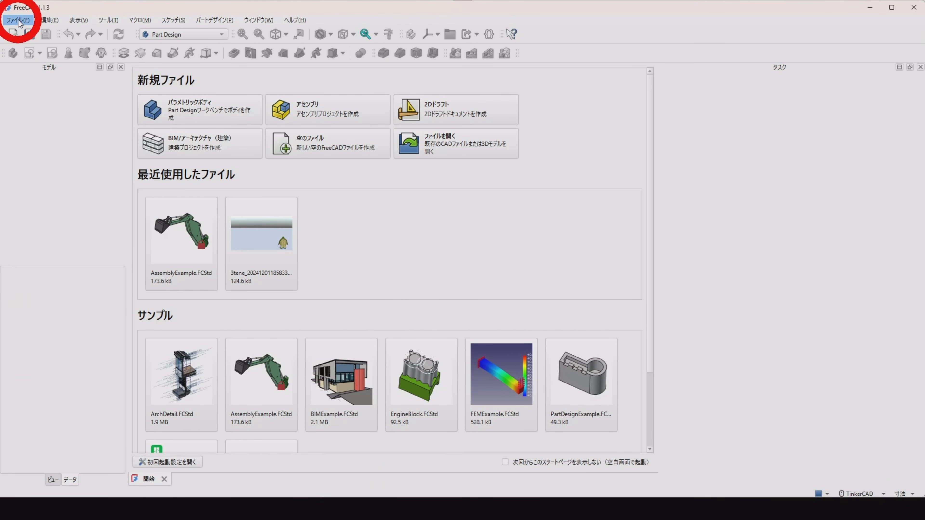
Create a new empty document and switch to the Click Factory workbench
left_click(19, 22)
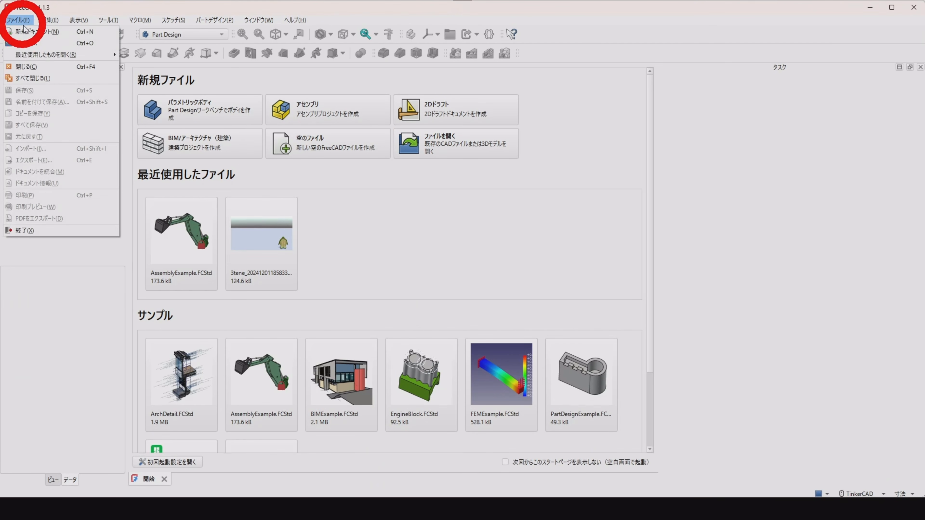
left_click(32, 37)
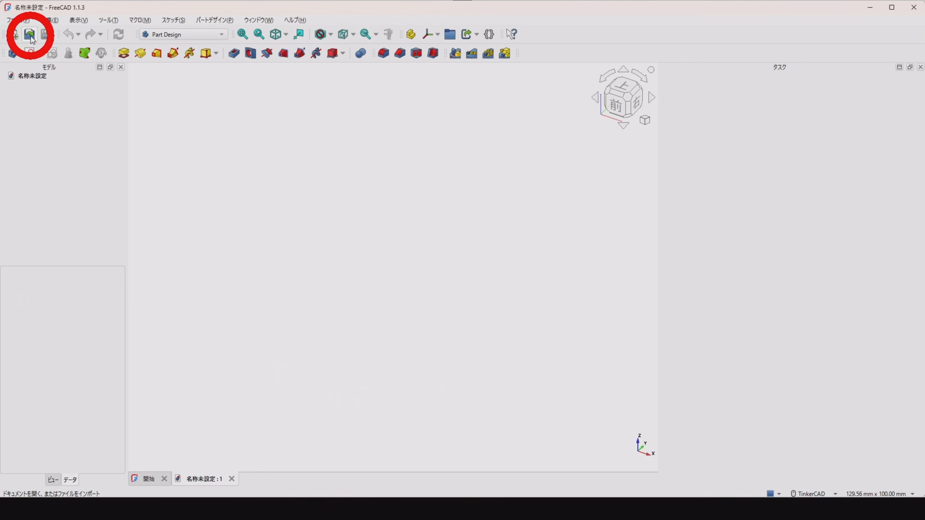
left_click(222, 35)
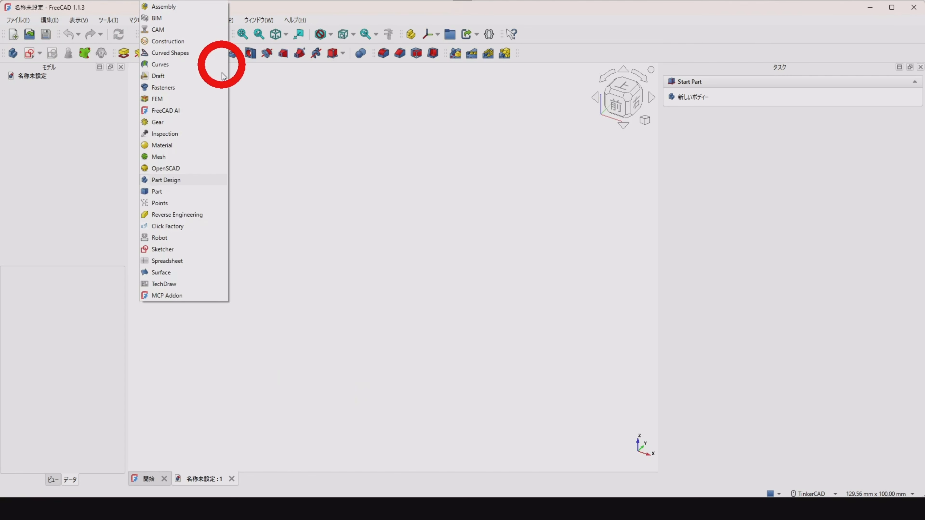
left_click(155, 226)
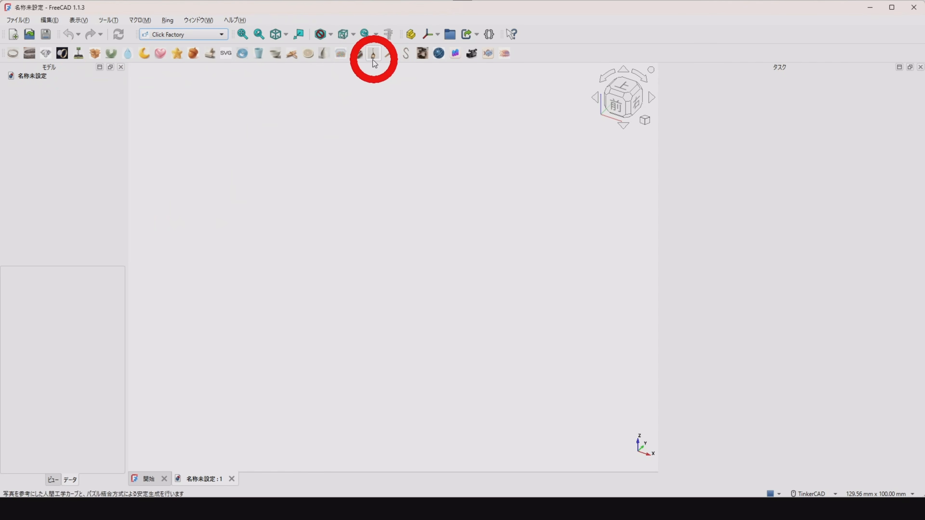
Start a stamp design with the square handled shape (角スタンプ (持ち手付き)) and a side width of 50 mm
left_click(210, 57)
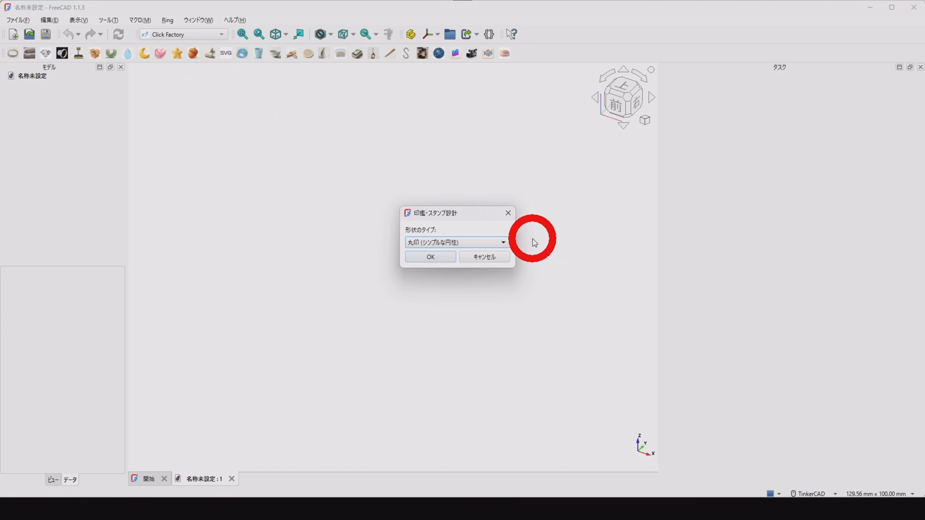
left_click(490, 242)
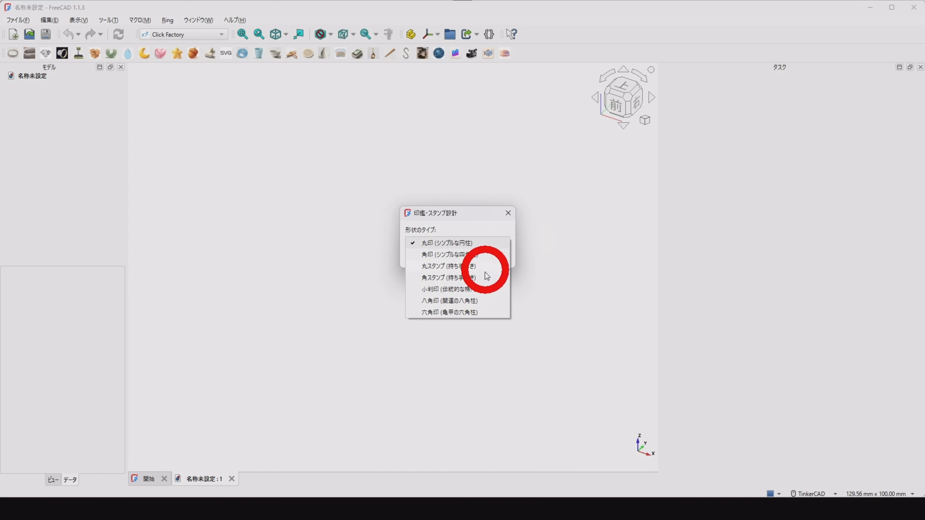
left_click(472, 278)
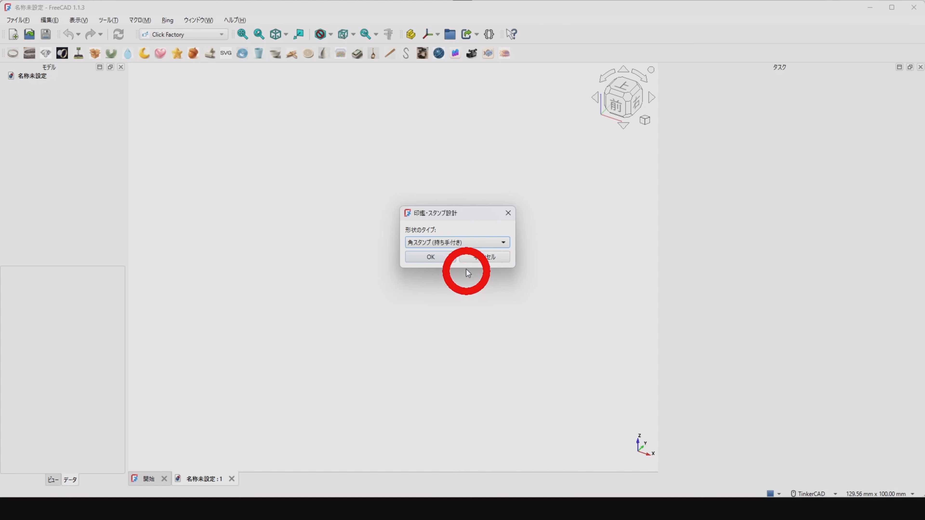
left_click(451, 257)
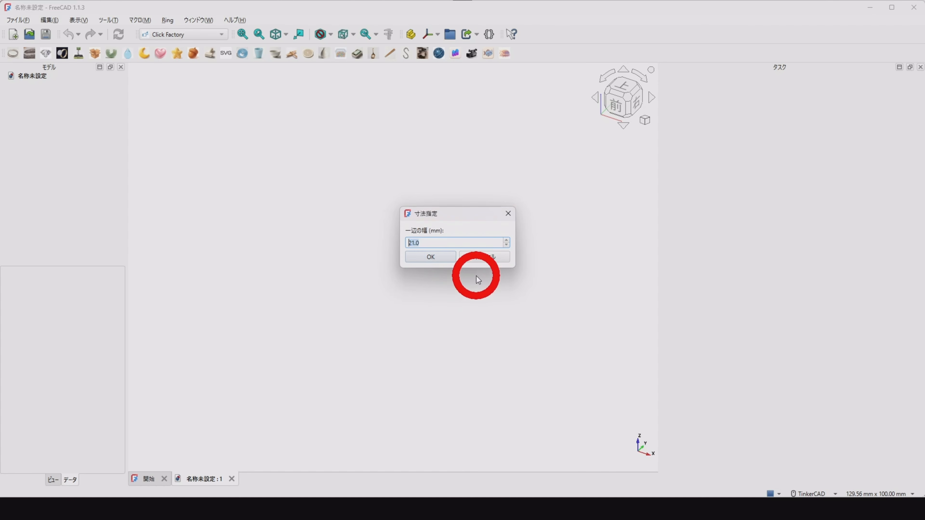
scroll(480, 246, "up", 20)
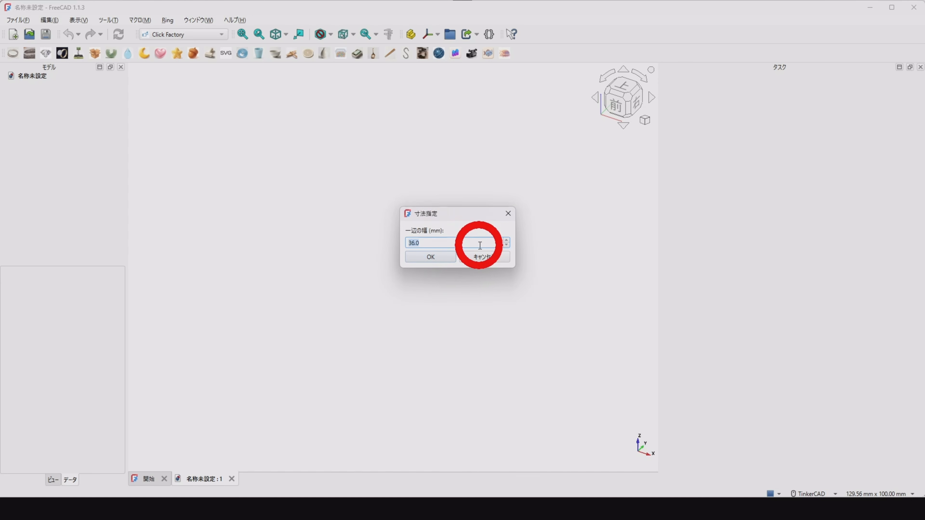
scroll(479, 246, "up", 3)
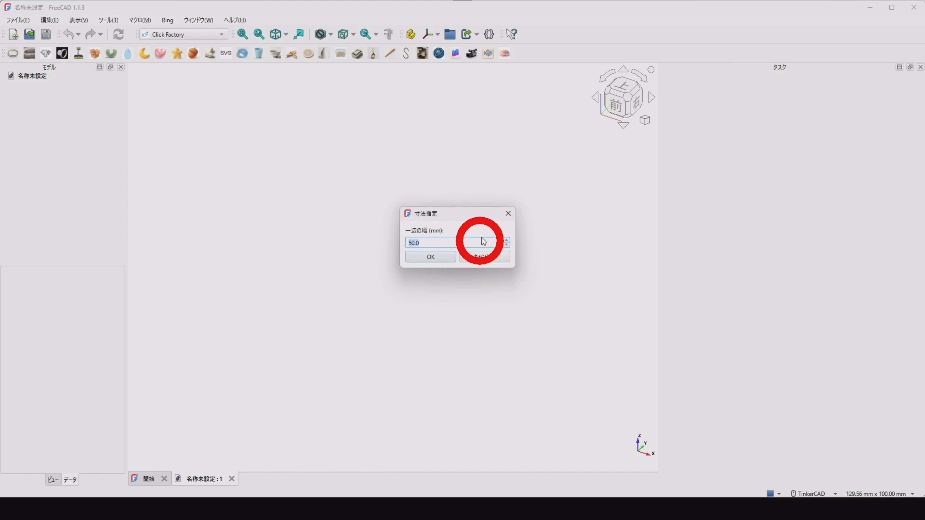
left_click(454, 259)
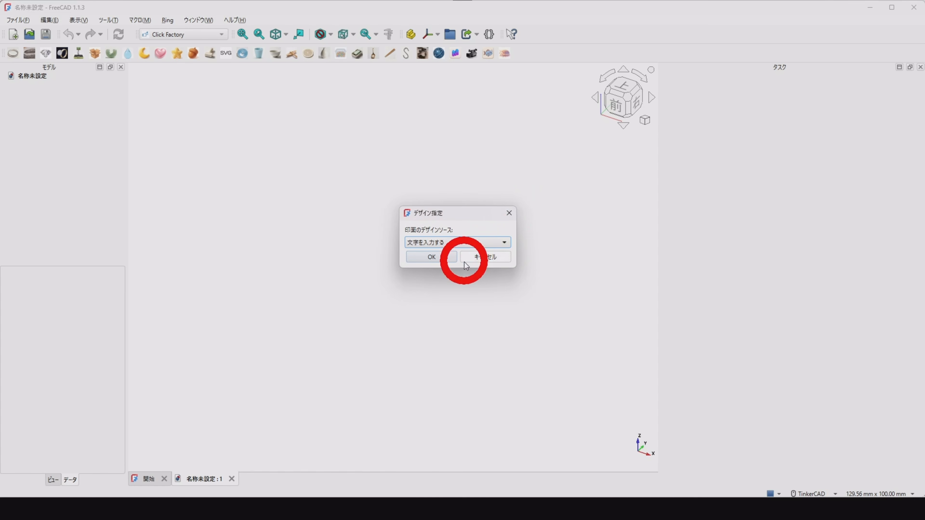
Use text input as the stamp face design source and enter the surname to engrave
left_click(454, 259)
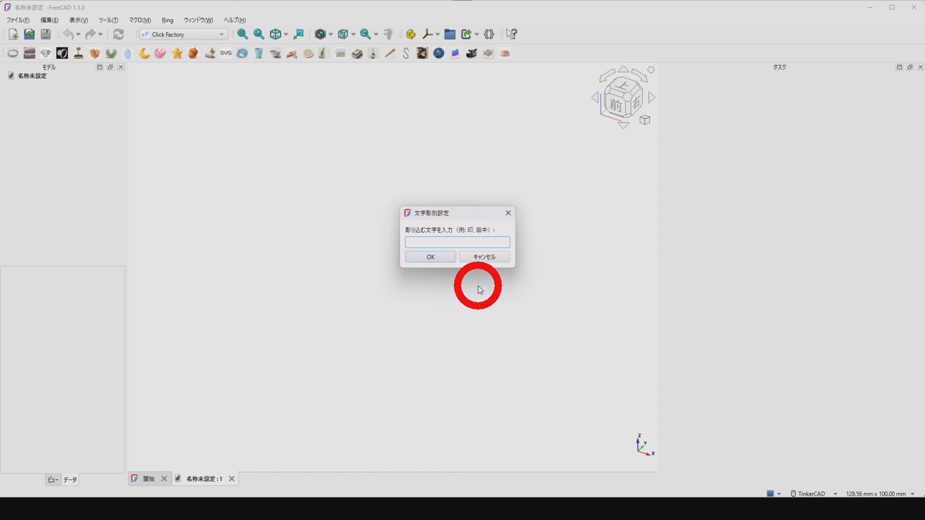
type("堀島")
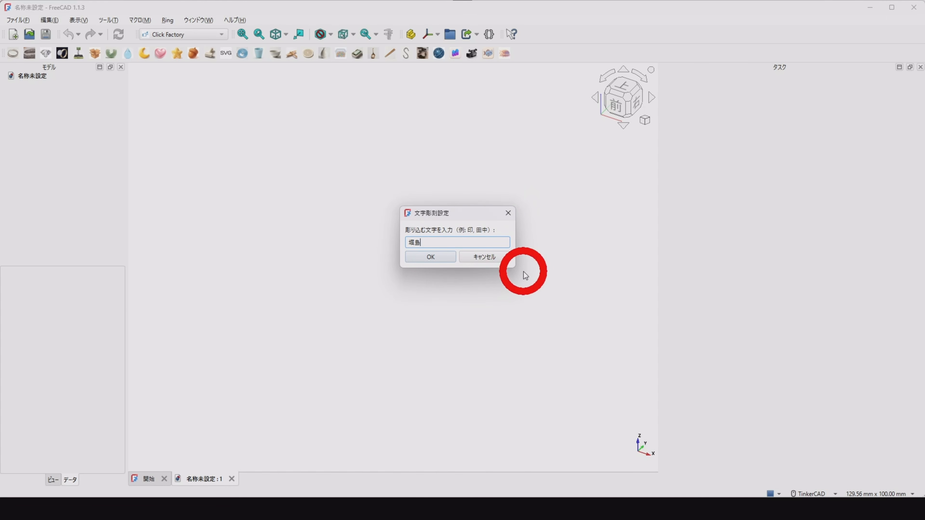
left_click(449, 259)
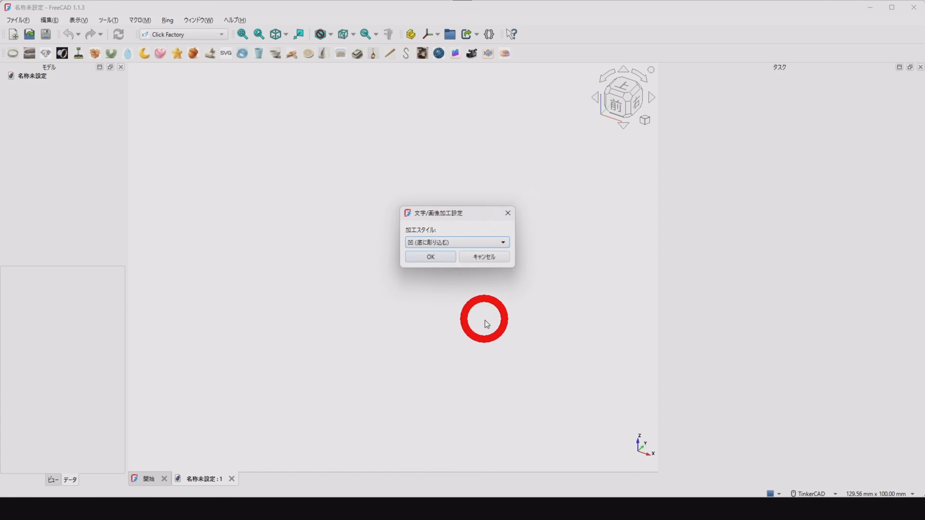
Generate the square stamp with its text recessed into the base (凹) at a depth of 2 mm
left_click(487, 244)
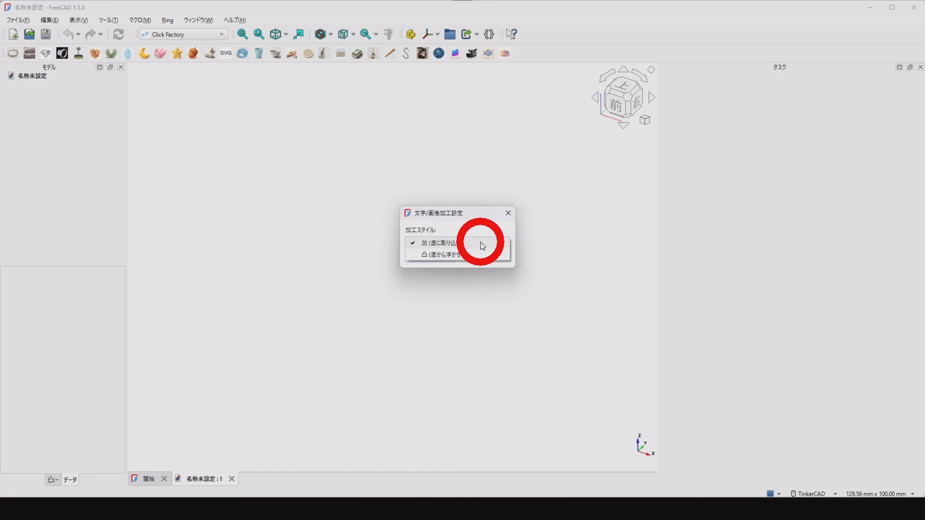
left_click(482, 243)
left_click(450, 258)
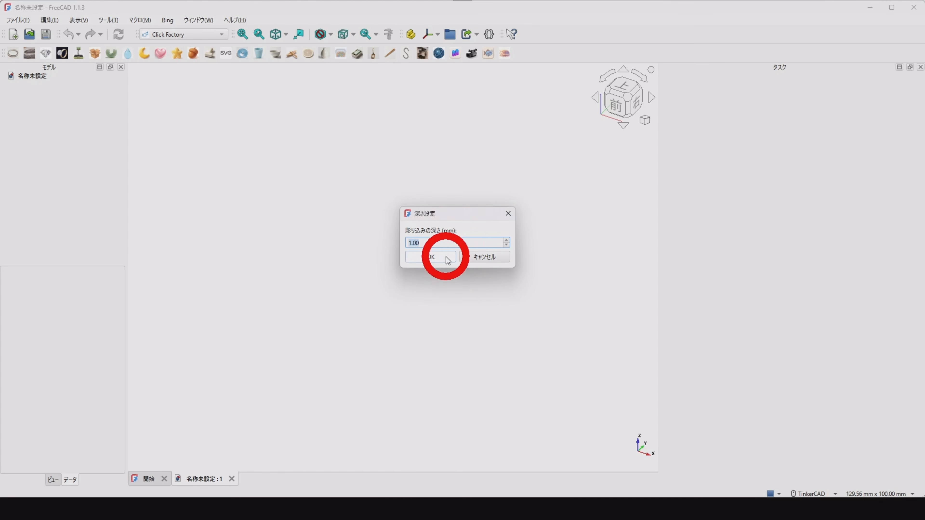
left_click(460, 241)
scroll(461, 241, "up", 4)
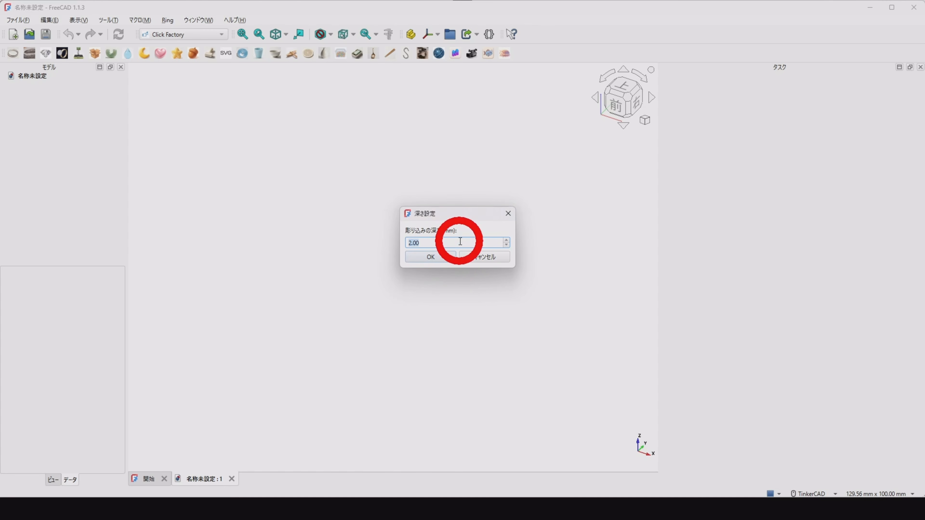
left_click(439, 259)
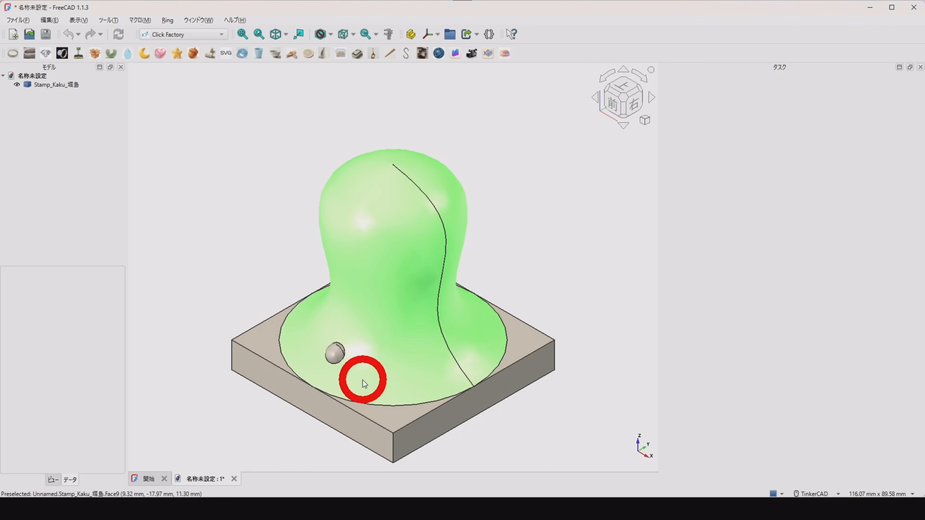
Hide the finished square stamp in the 3D view
right_click_drag(364, 383, 479, 227)
scroll(484, 319, "up", 9)
mouse_move(484, 320)
right_mouse_down()
mouse_move(469, 309)
mouse_move(516, 248)
mouse_move(503, 258)
mouse_move(488, 333)
right_mouse_up()
scroll(516, 248, "down", 6)
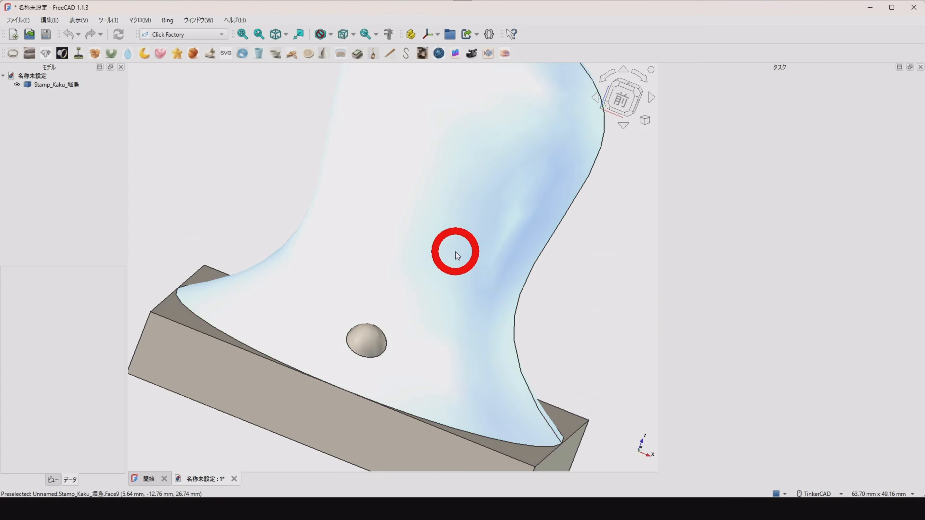
left_click(458, 256)
key("space")
Start another stamp design with the octagonal seal shape (八角印) and a side width of 21 mm
left_click(210, 54)
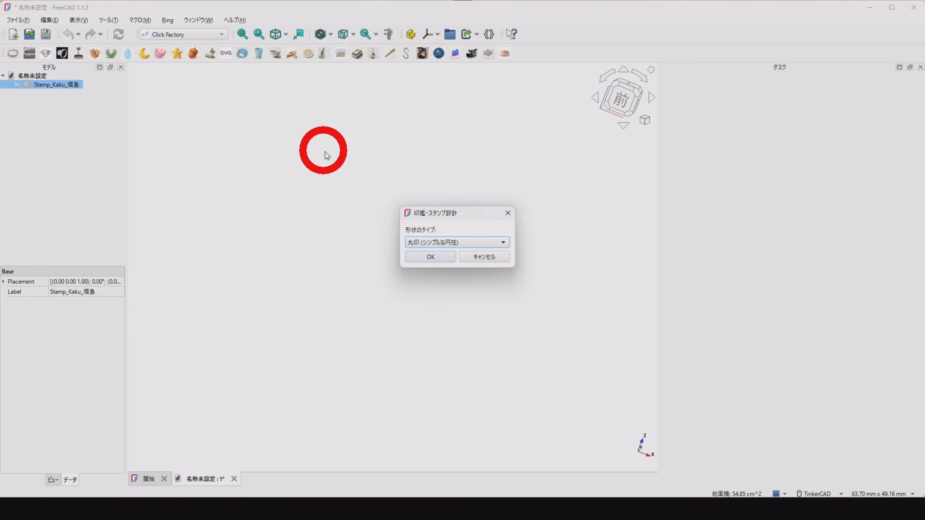
left_click(470, 243)
left_click(447, 295)
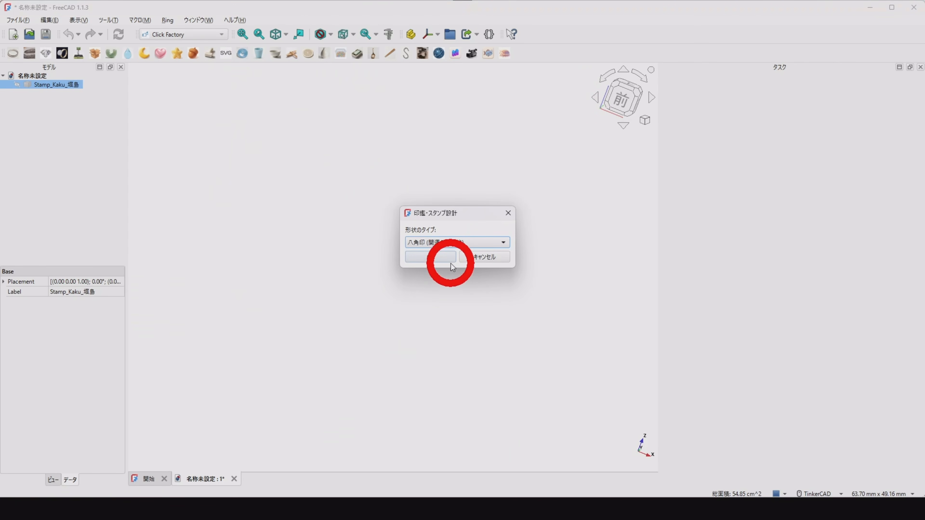
left_click(451, 263)
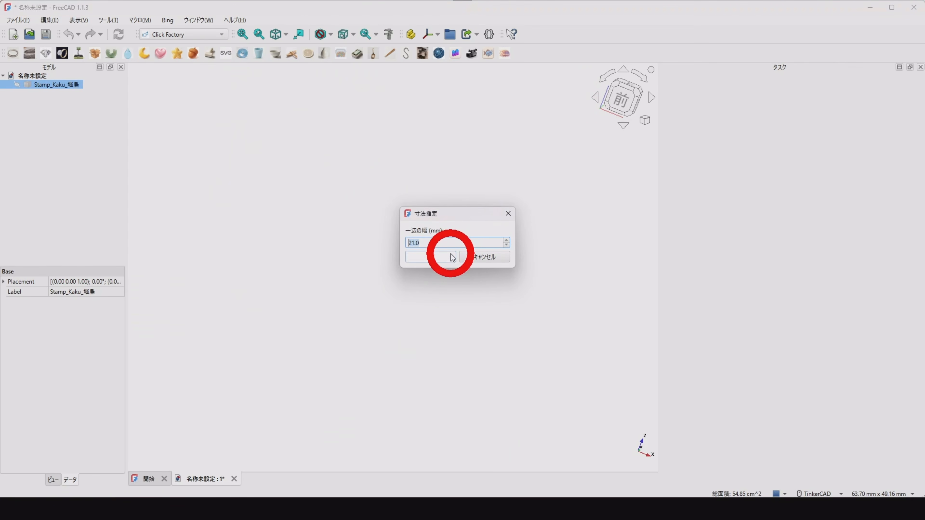
left_click(453, 258)
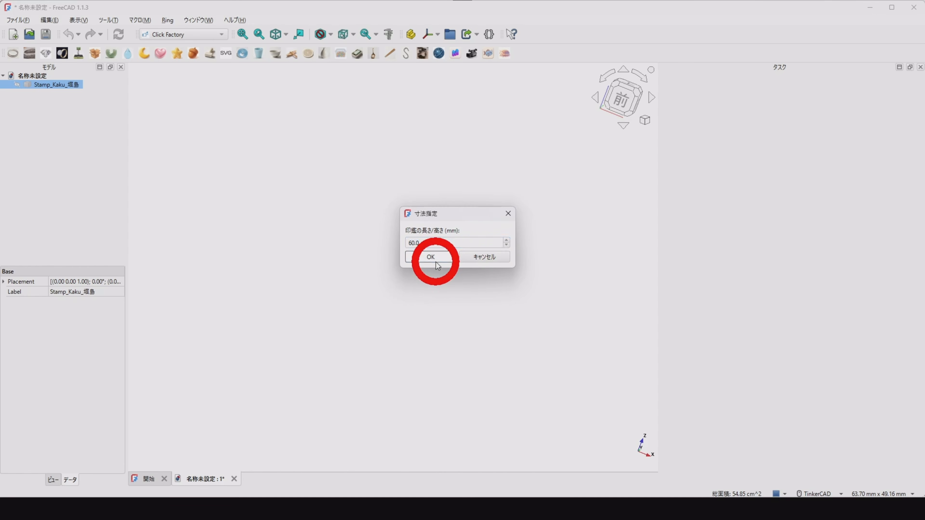
Set the octagonal seal's length to 60 mm and its top edge finish to smoothly rounded (丸める)
left_click(431, 256)
left_click(486, 243)
left_click(475, 237)
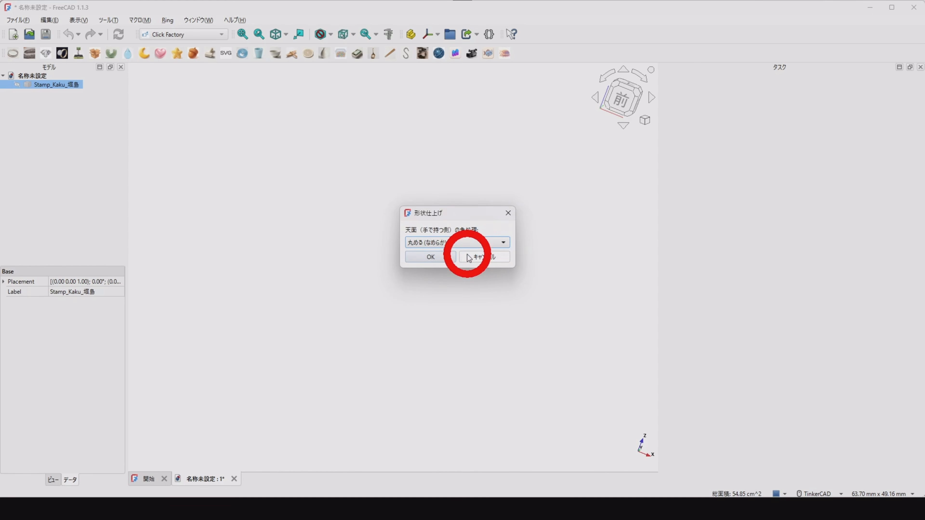
left_click(452, 261)
Use text input as the seal face design source and enter 昼ごはん as the text
left_click(474, 243)
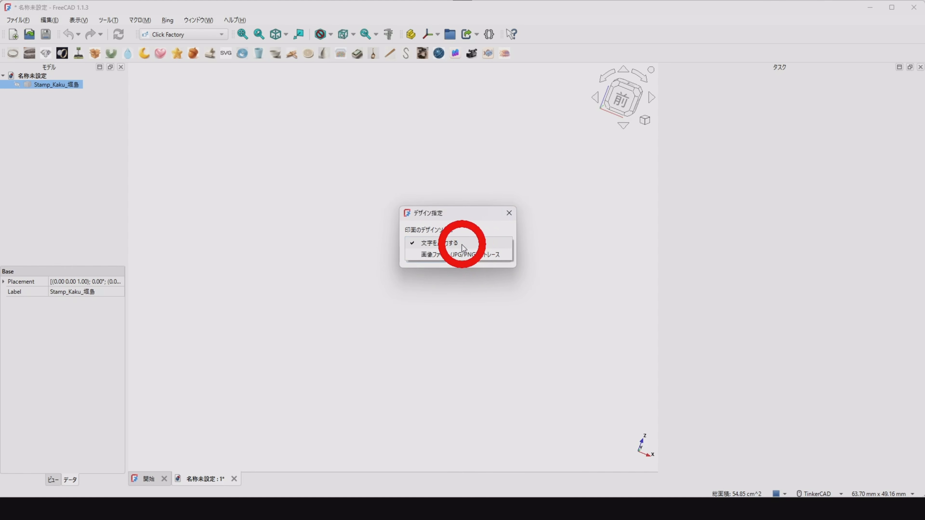
left_click(463, 243)
left_click(452, 257)
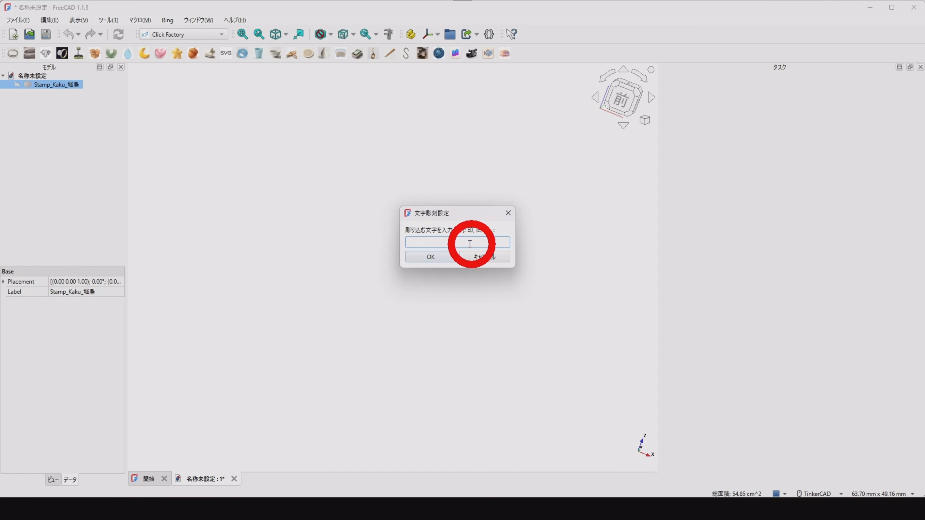
type("昼ごはん「")
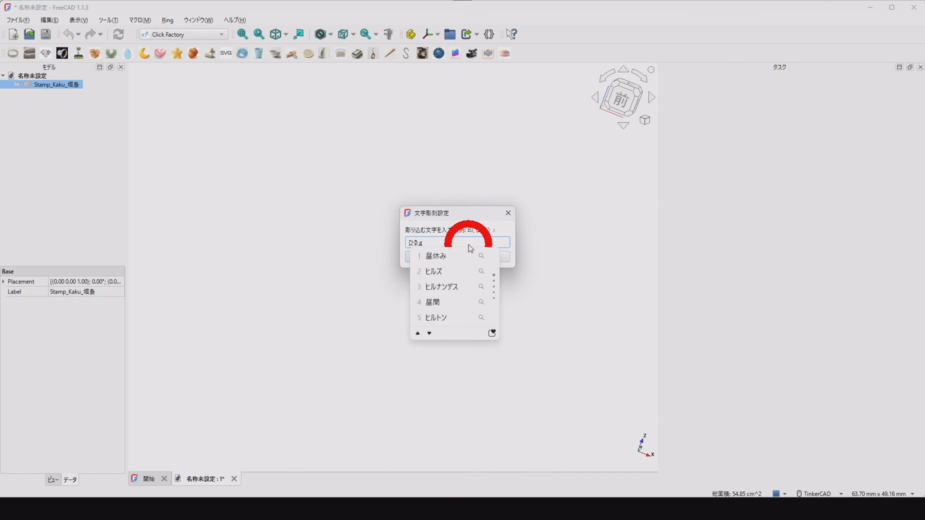
key("Return")
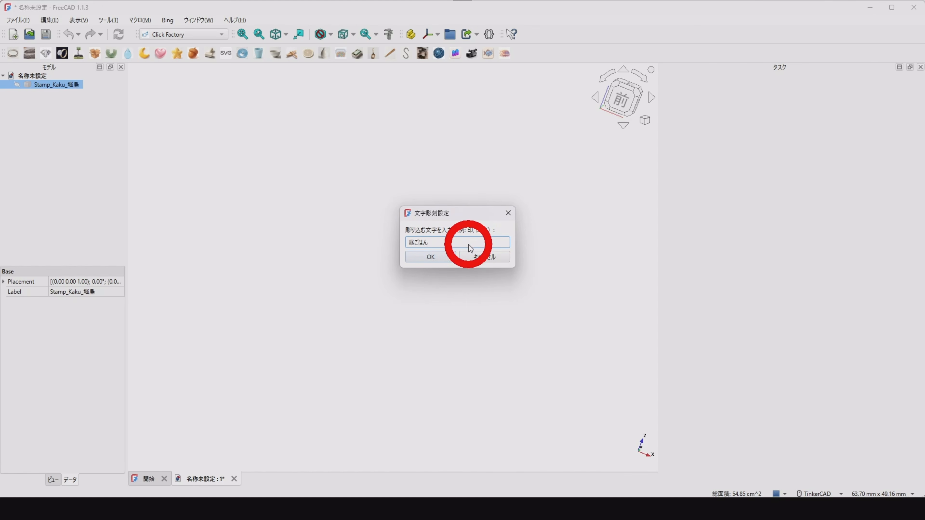
left_click(440, 257)
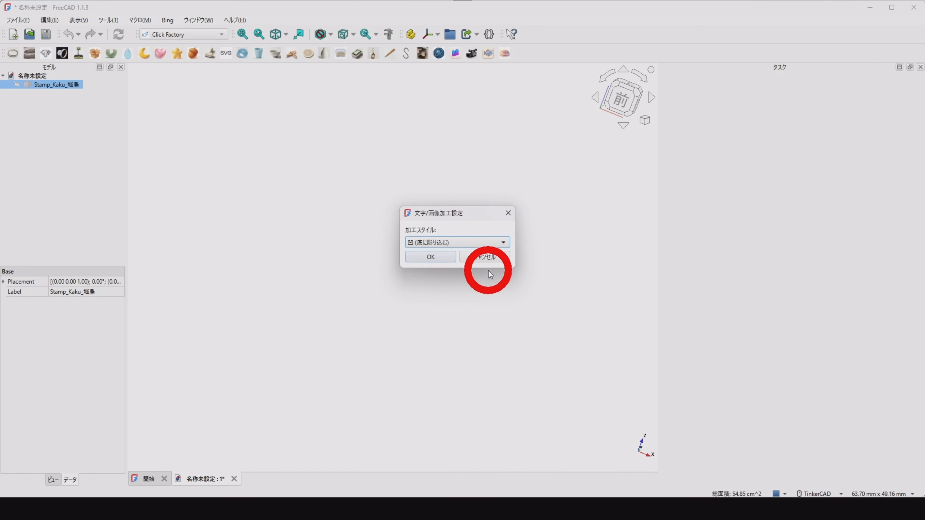
Generate the octagonal seal with its text raised from the base (凸) by 1 mm
left_click(491, 242)
left_click(460, 257)
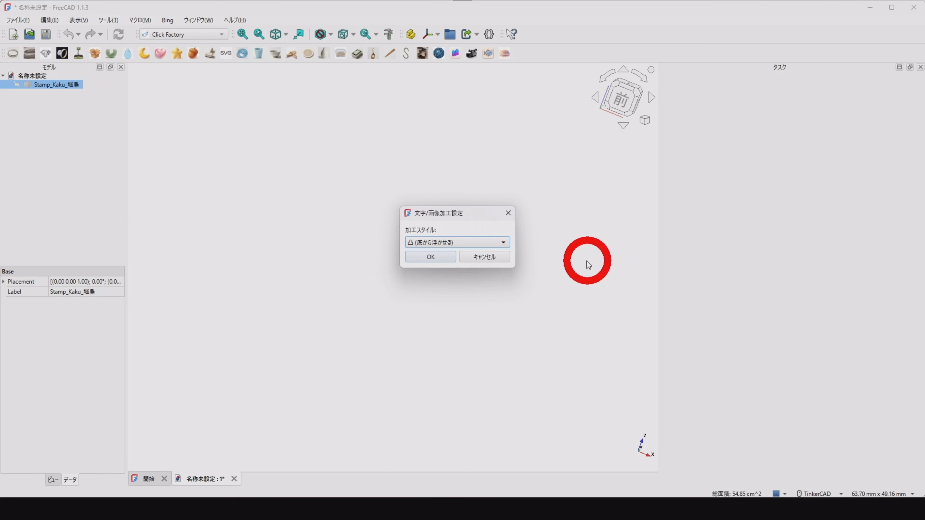
left_click(442, 258)
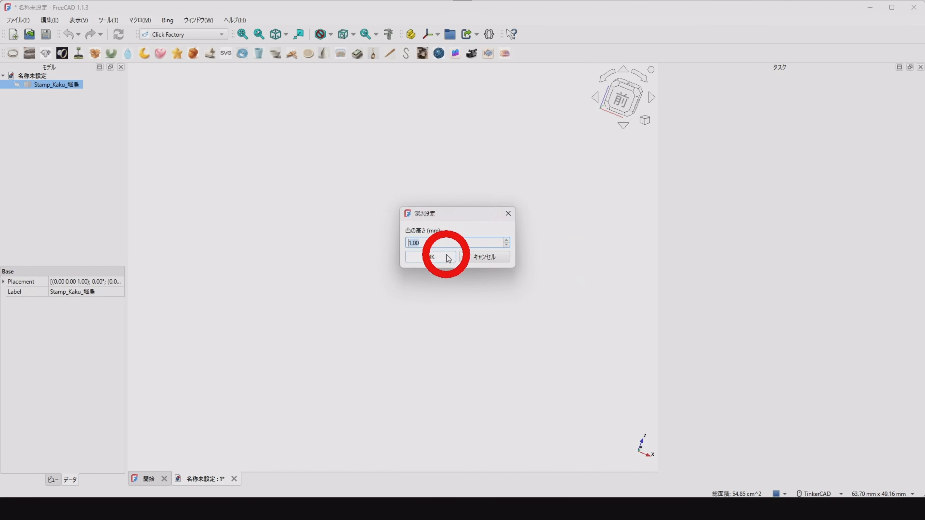
left_click(448, 254)
Hide the finished octagonal seal in the 3D view
right_click_drag(413, 331, 429, 302)
scroll(467, 390, "up", 5)
right_click_drag(486, 276, 456, 442)
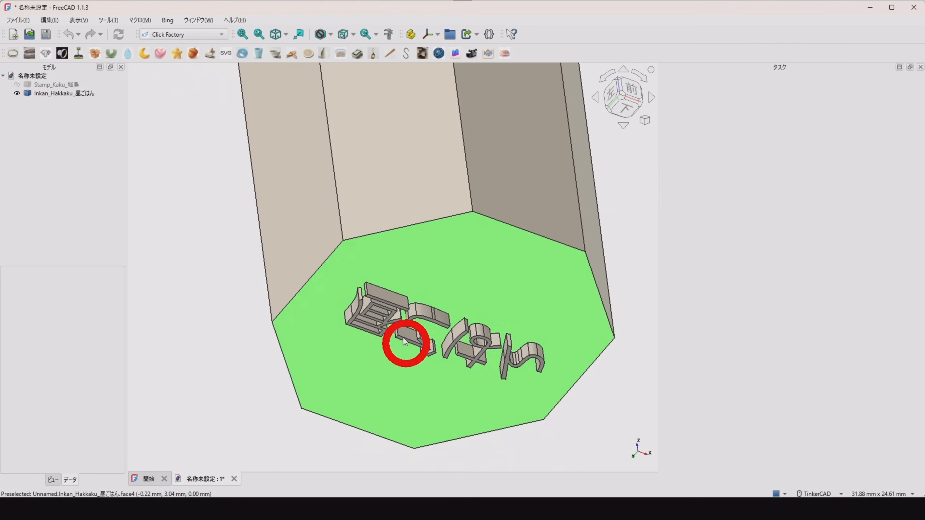
scroll(382, 268, "down", 6)
left_click(406, 237)
key("space")
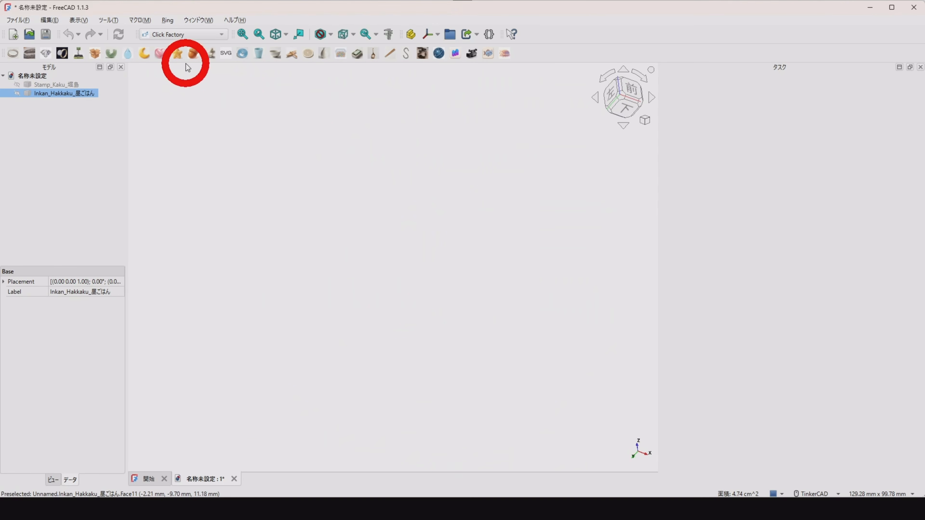
Start a new round stamp with a handle (丸スタンプ 持ち手付き) and specify its diameter
left_click(210, 54)
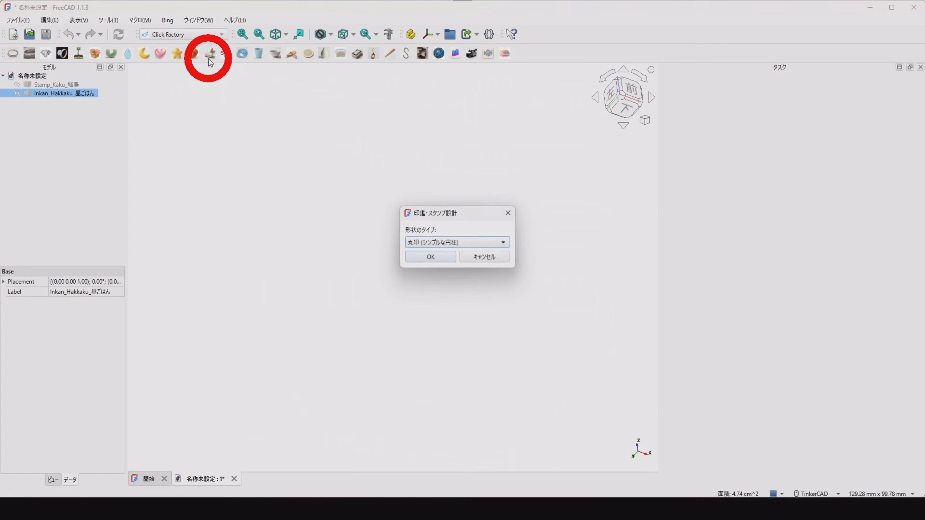
left_click(430, 241)
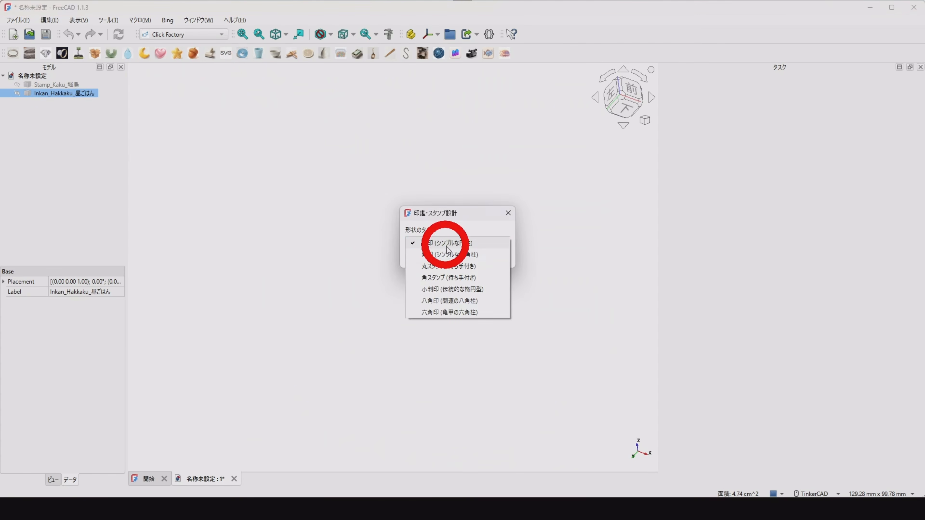
left_click(458, 264)
left_click(448, 260)
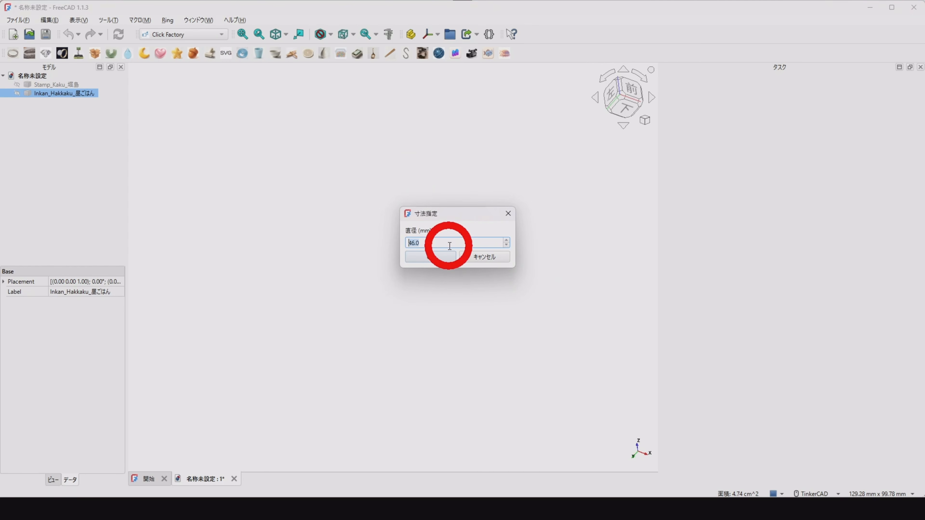
left_click(447, 258)
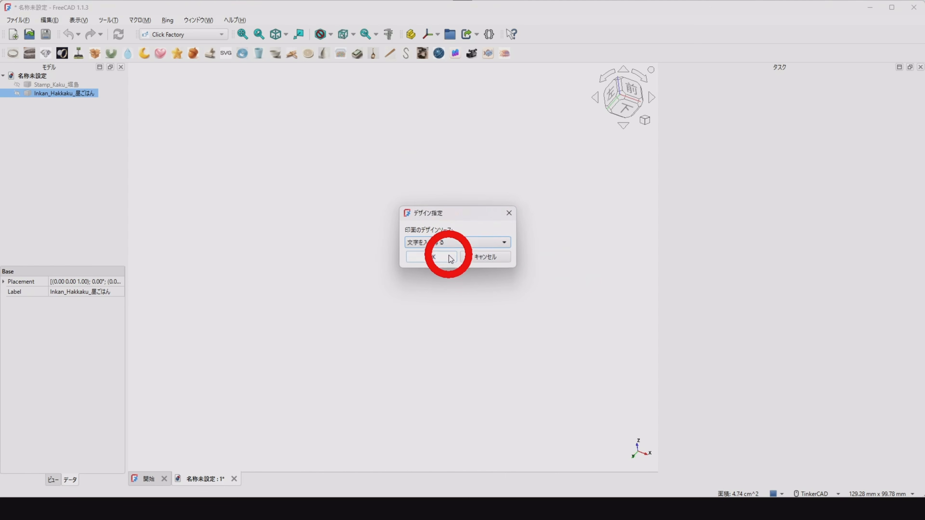
Choose tracing an image file (JPG/PNG) as the design source for the round stamp's face
left_click(469, 244)
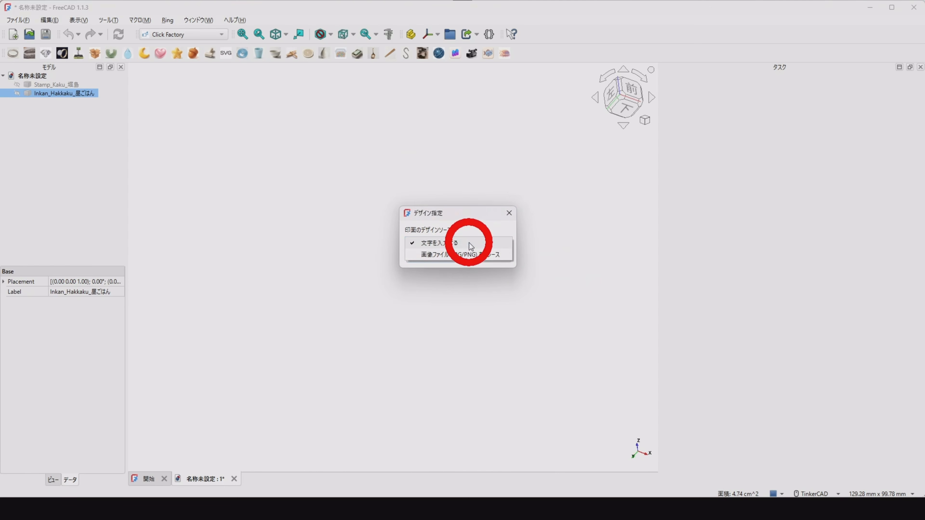
left_click(434, 255)
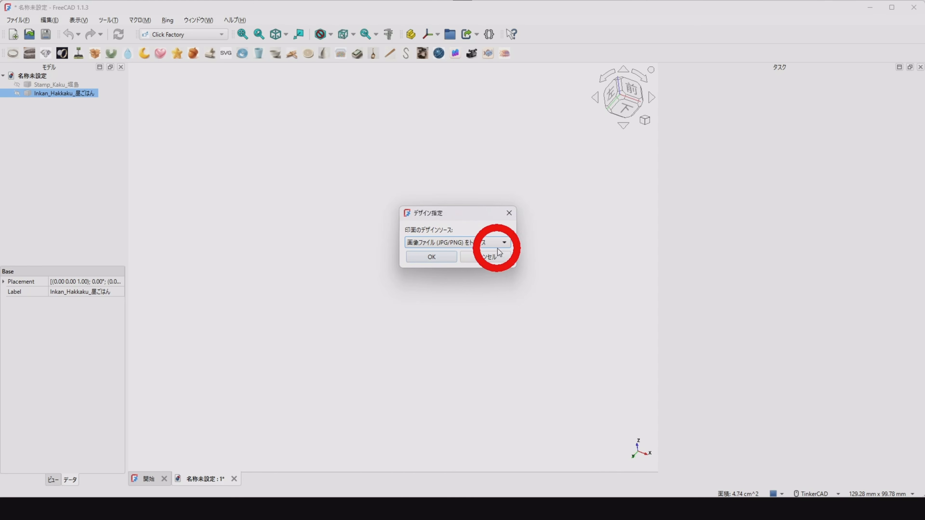
left_click(437, 259)
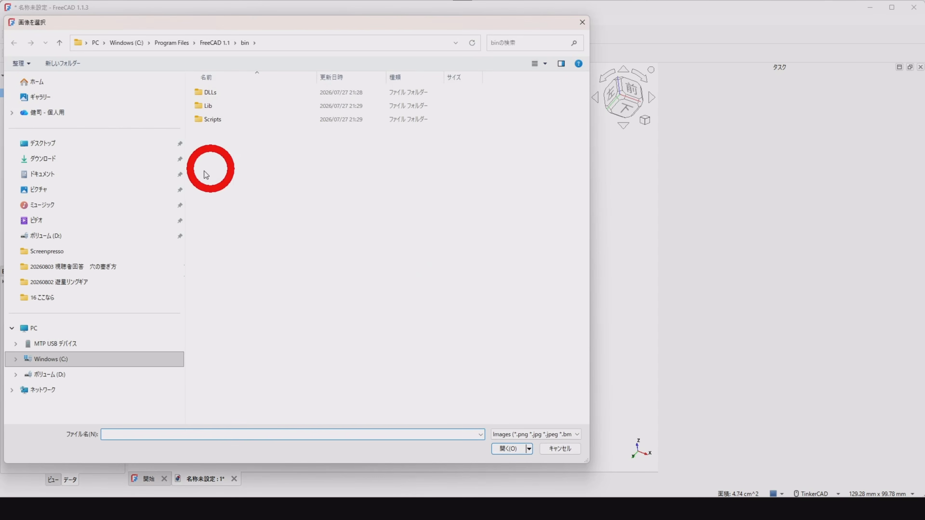
Enlarge the thumbnails in the Downloads folder and open the gingerbread image 2026-07-19_20h18_41.png
left_click(111, 159)
left_click(260, 144)
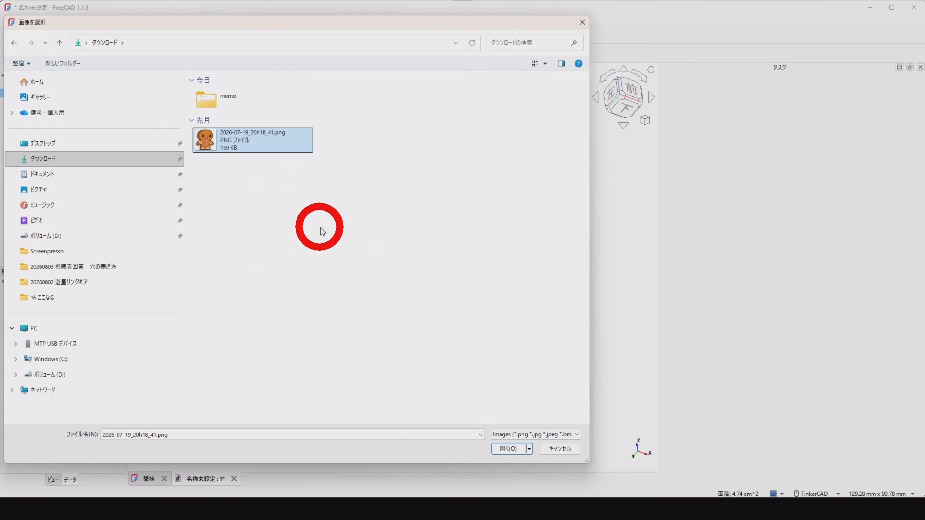
left_click(545, 64)
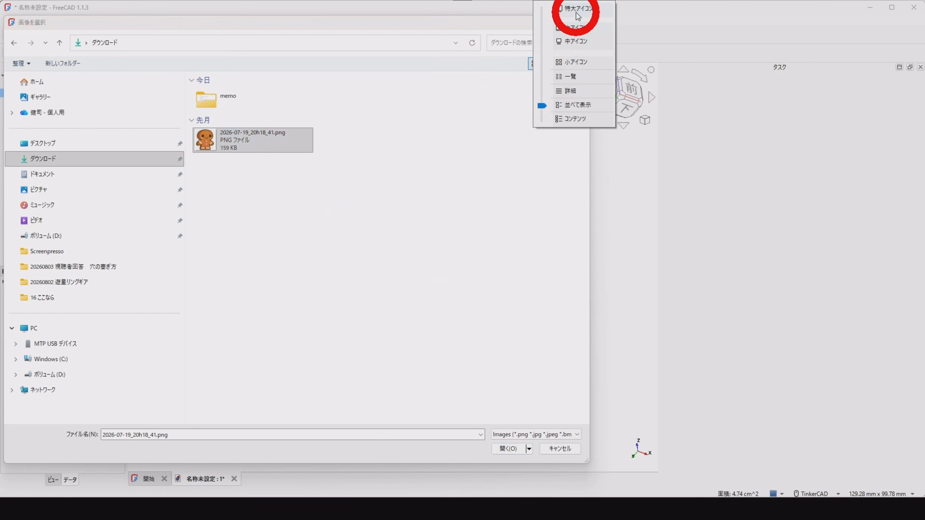
left_click(562, 9)
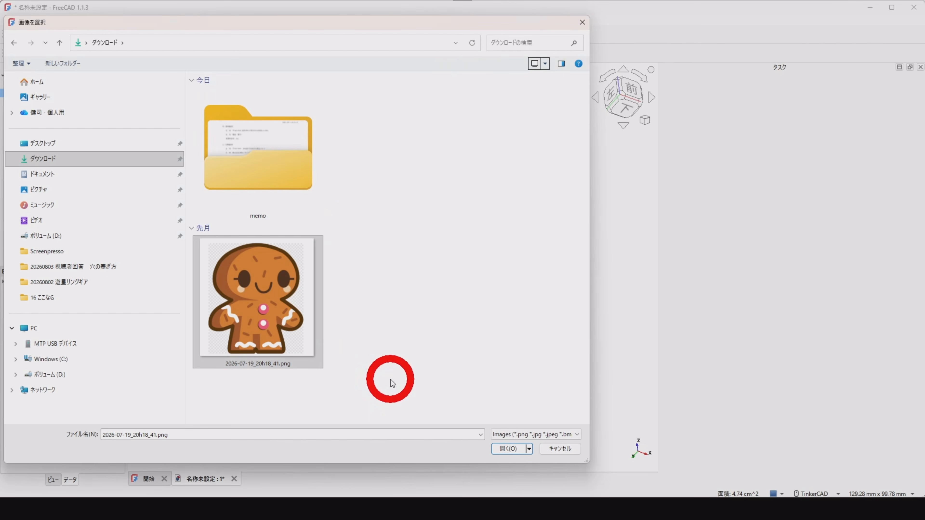
left_click(508, 448)
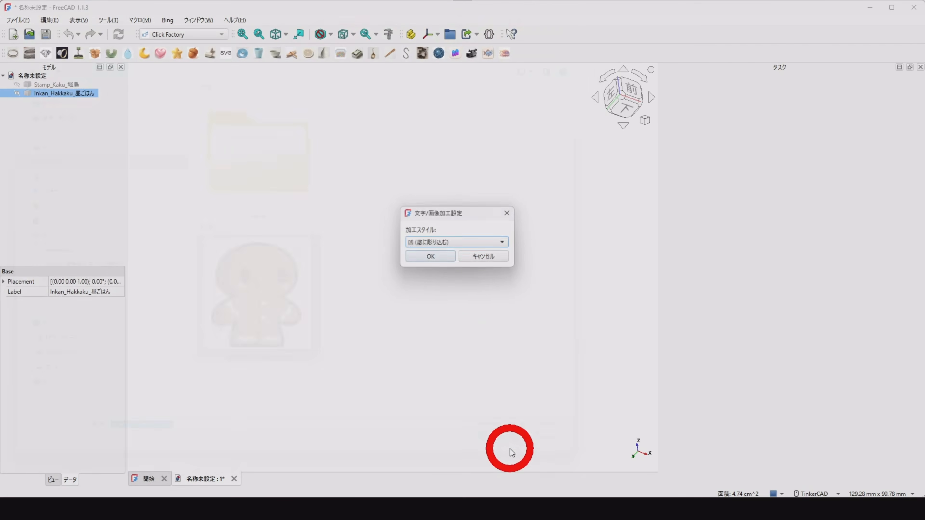
Generate the round stamp with the image engraved into its base (凹), specifying the engraving depth
left_click(440, 257)
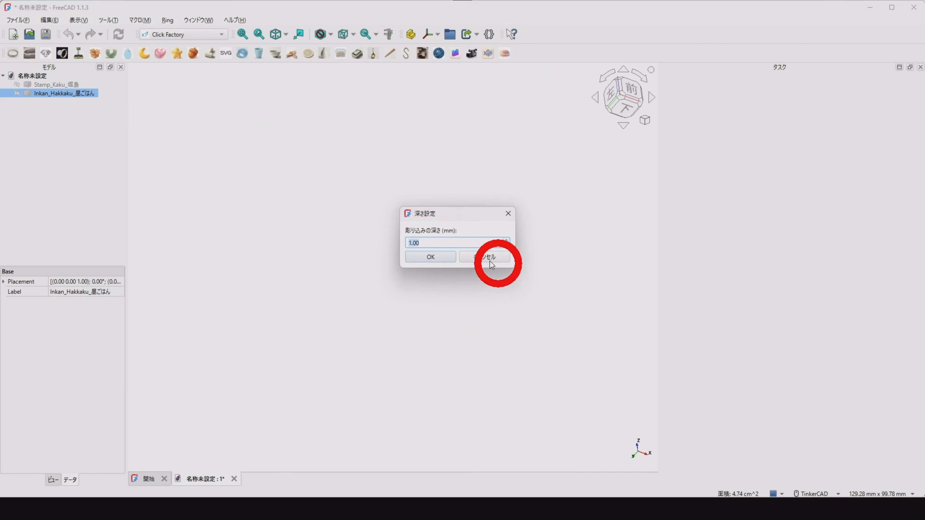
left_click(465, 246)
left_click(454, 258)
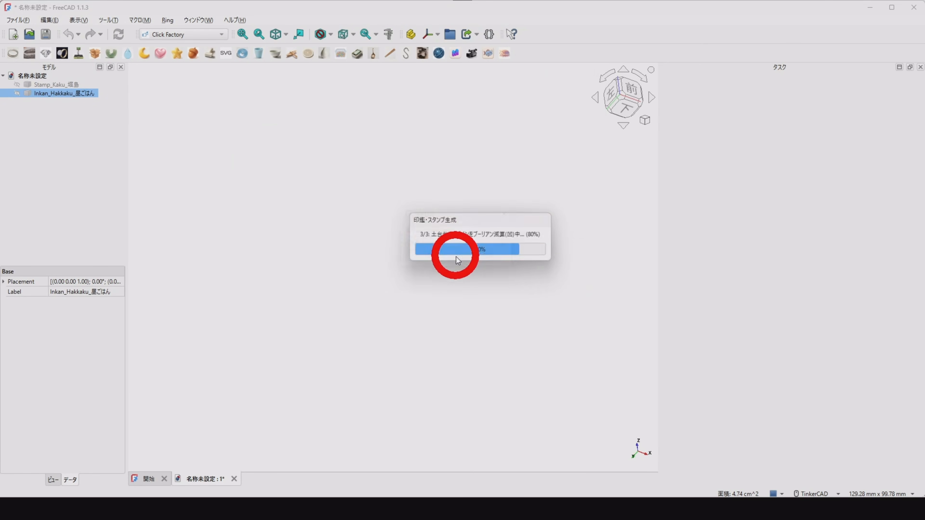
Examine the shape and depth of the engraved figure on the underside of the round stamp
right_click_drag(497, 324, 444, 221)
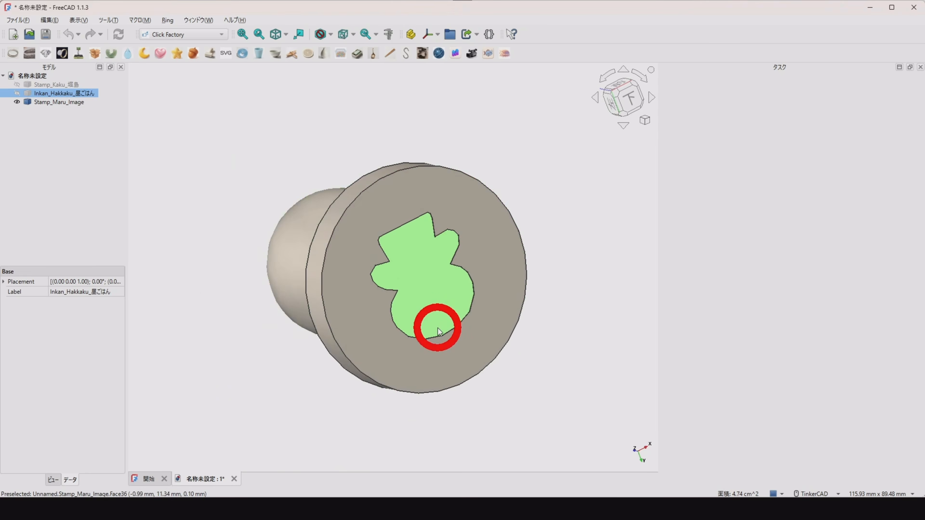
scroll(436, 327, "up", 5)
right_click_drag(448, 318, 487, 312)
scroll(349, 246, "down", 4)
right_click_drag(284, 203, 429, 240)
scroll(429, 239, "up", 10)
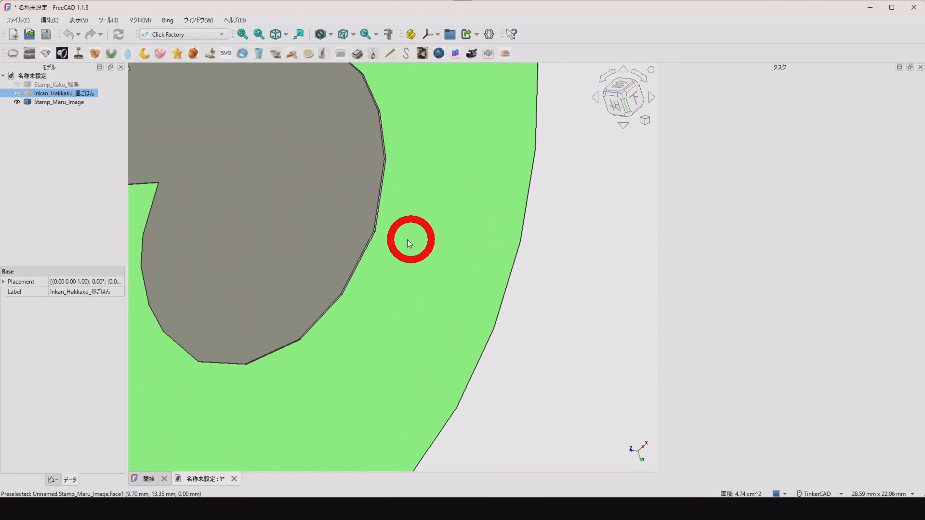
scroll(455, 280, "down", 4)
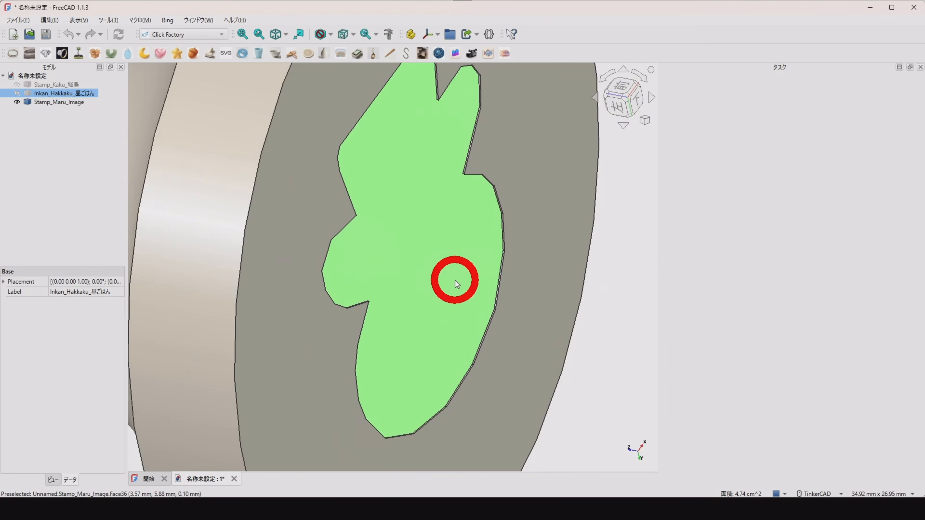
Hide the finished round stamp in the 3D view
mouse_move(496, 250)
right_mouse_down()
mouse_move(475, 272)
mouse_move(506, 242)
mouse_move(481, 245)
mouse_move(532, 207)
mouse_move(495, 268)
right_mouse_up()
scroll(501, 238, "down", 6)
left_click(495, 268)
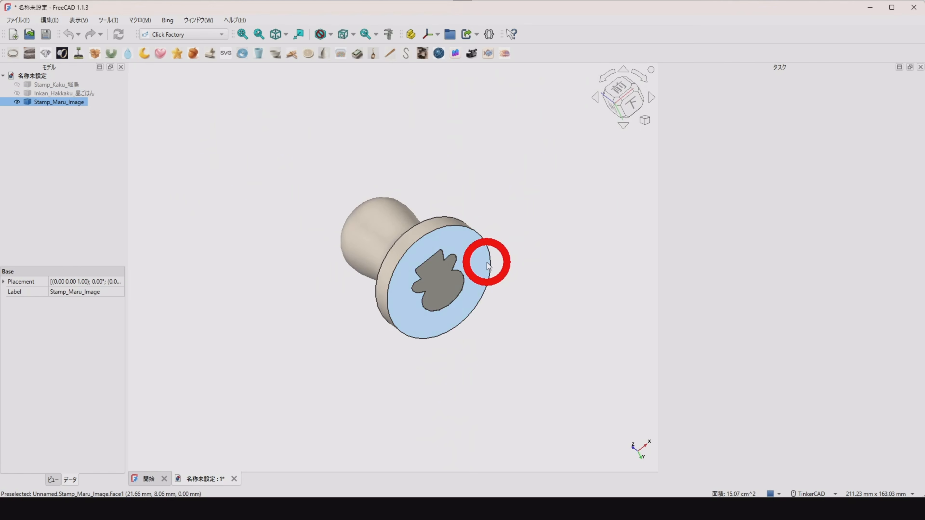
key("space")
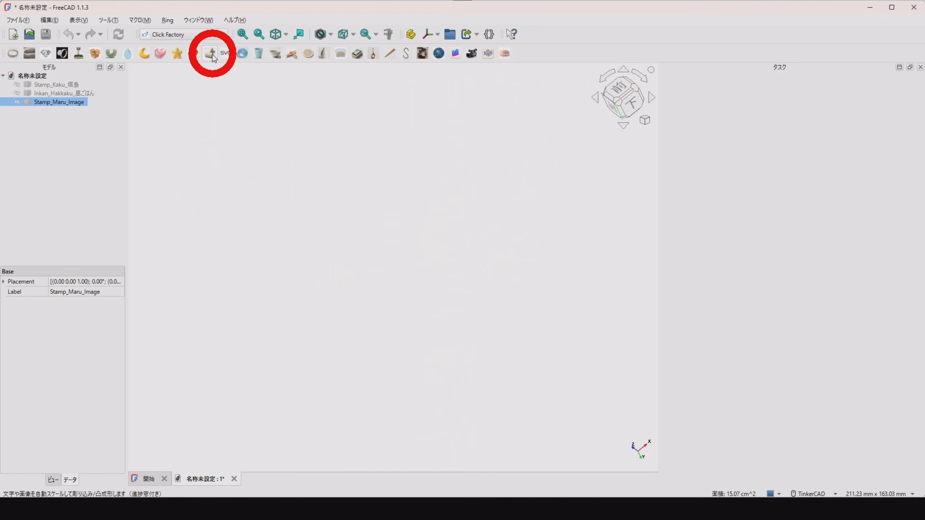
Start a new square stamp with a handle (角スタンプ 持ち手付き) and specify its side width
left_click(210, 54)
left_click(465, 243)
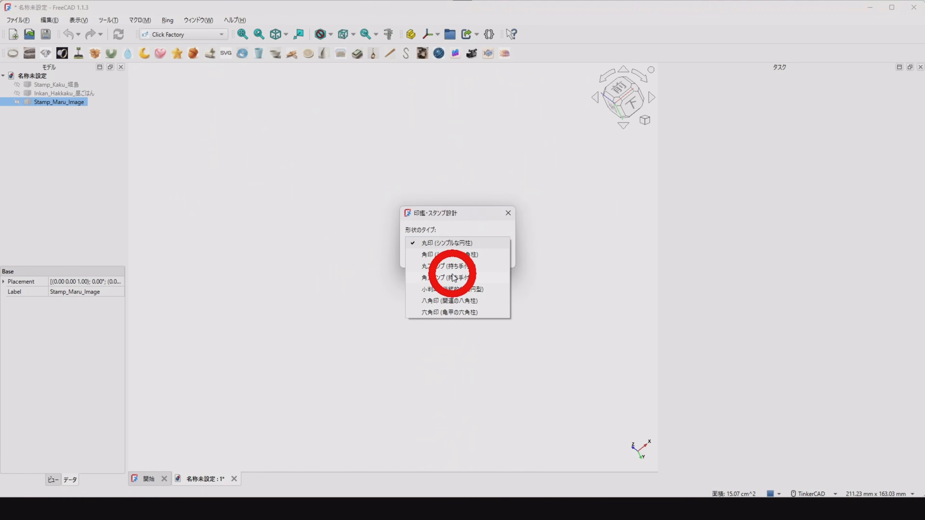
left_click(436, 284)
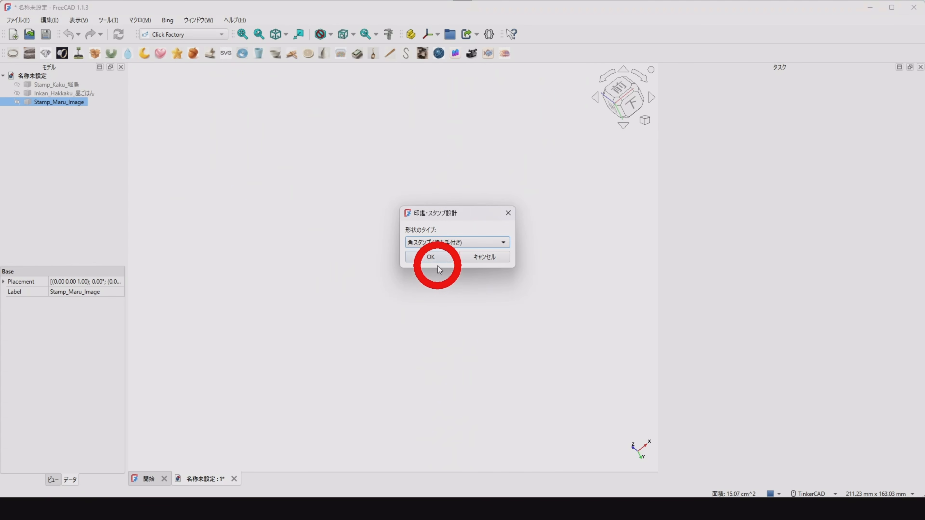
left_click(438, 258)
double_click(456, 243)
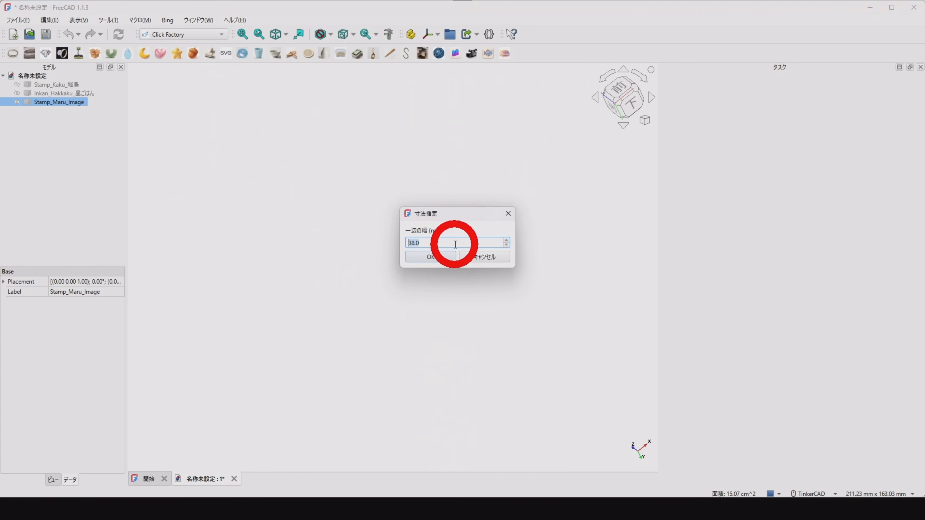
left_click(429, 257)
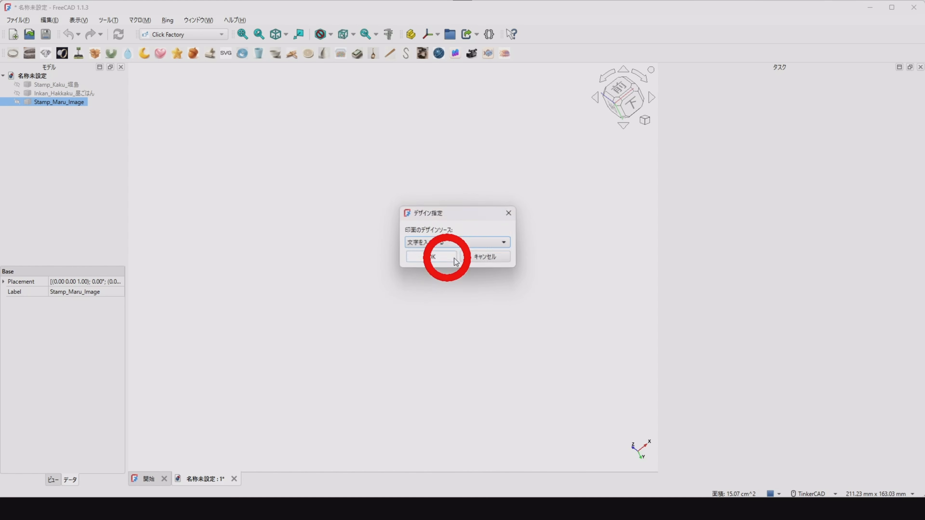
Use image tracing as the square stamp's design source and open the gingerbread image 2026-07-19_20h18_41.png
left_click(483, 244)
left_click(472, 257)
left_click(450, 257)
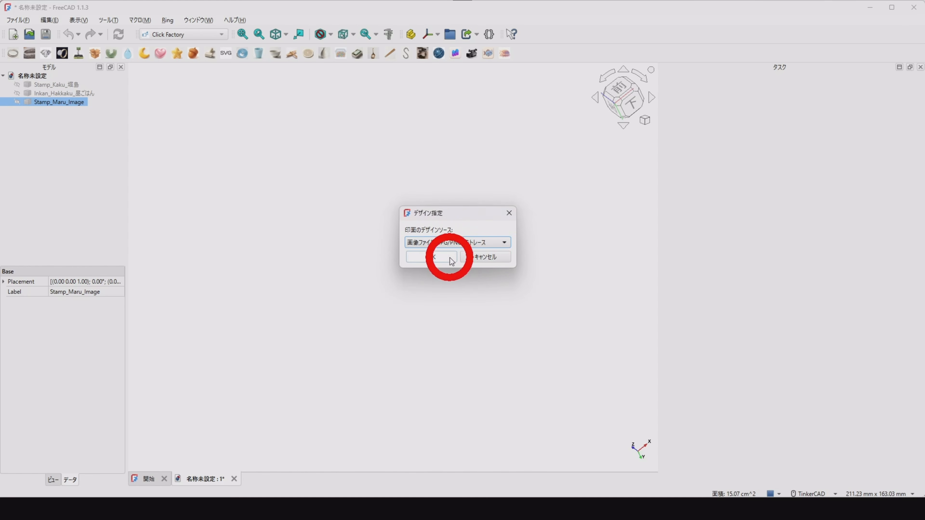
left_click(292, 266)
left_click(505, 447)
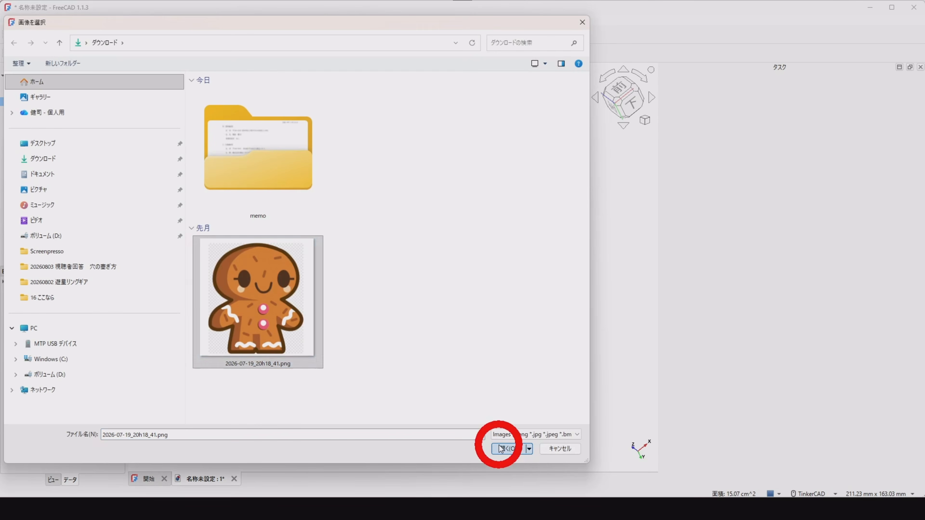
Generate the square stamp with the image raised from its base (凸), specifying the relief height
left_click(448, 246)
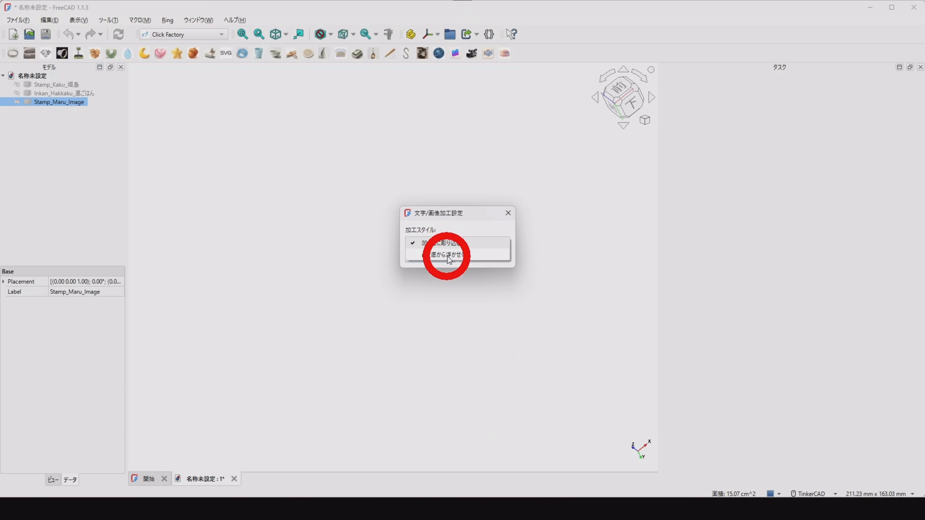
left_click(451, 255)
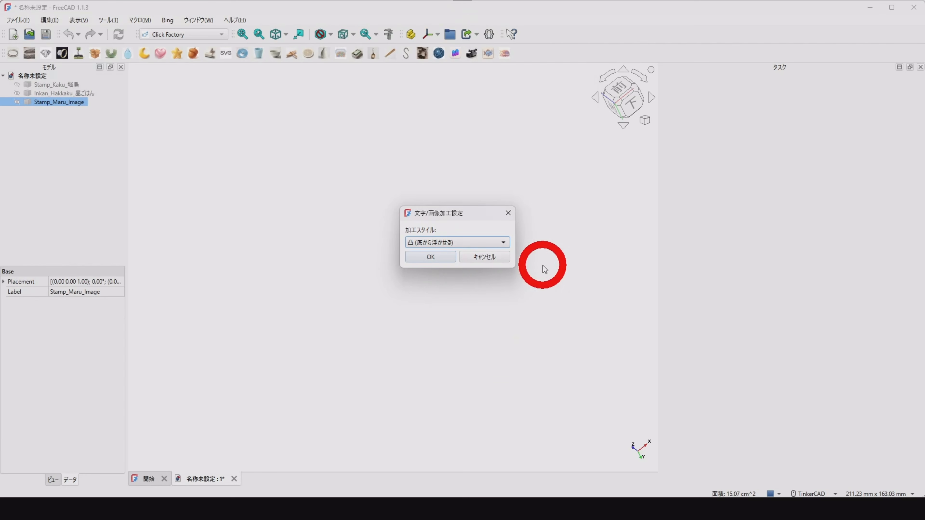
left_click(448, 258)
left_click(466, 245)
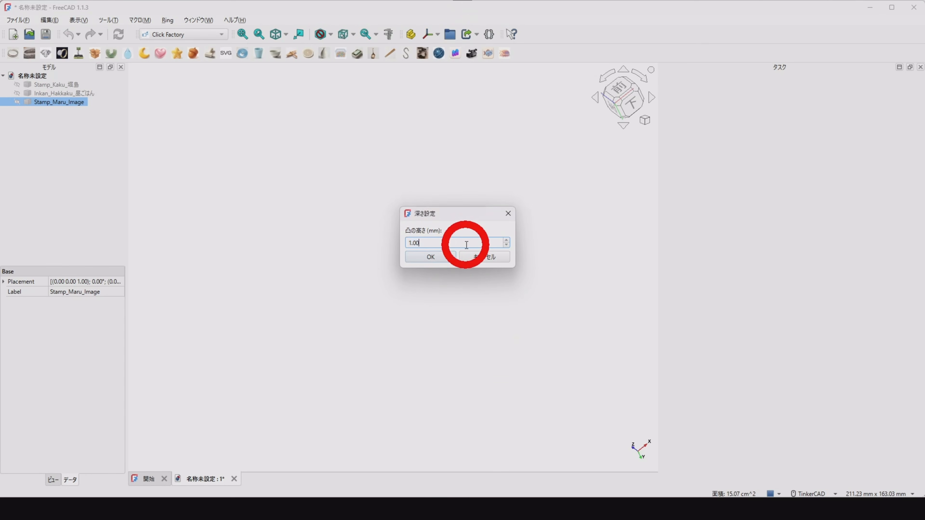
left_click(447, 257)
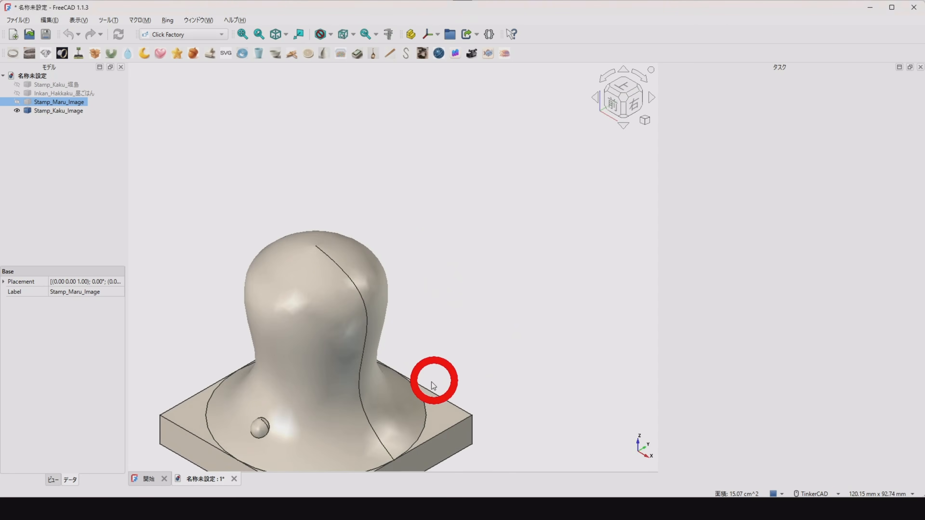
Examine the raised figure on the square stamp's face and compare it with the source gingerbread image in File Explorer's Downloads folder
right_click_drag(433, 386, 454, 364)
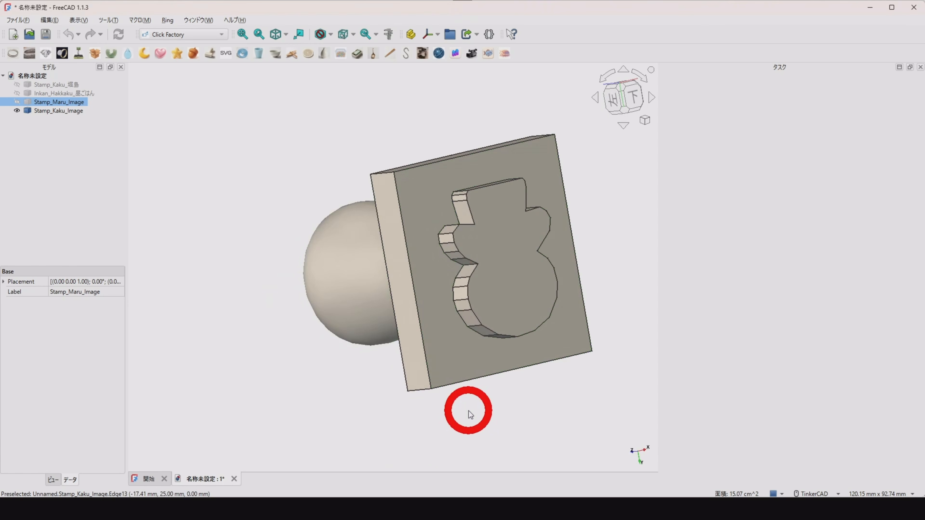
right_click_drag(468, 411, 430, 409)
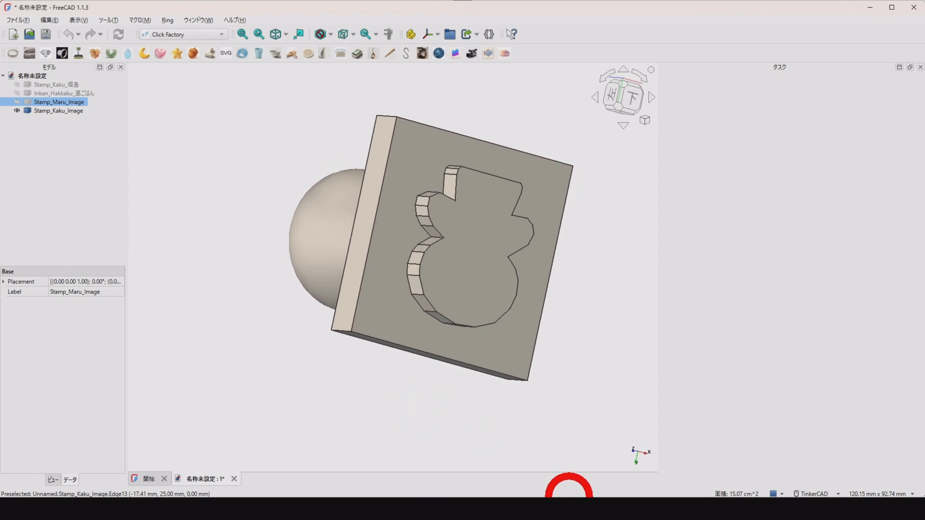
left_click(568, 496)
left_click(440, 310)
left_click(225, 327)
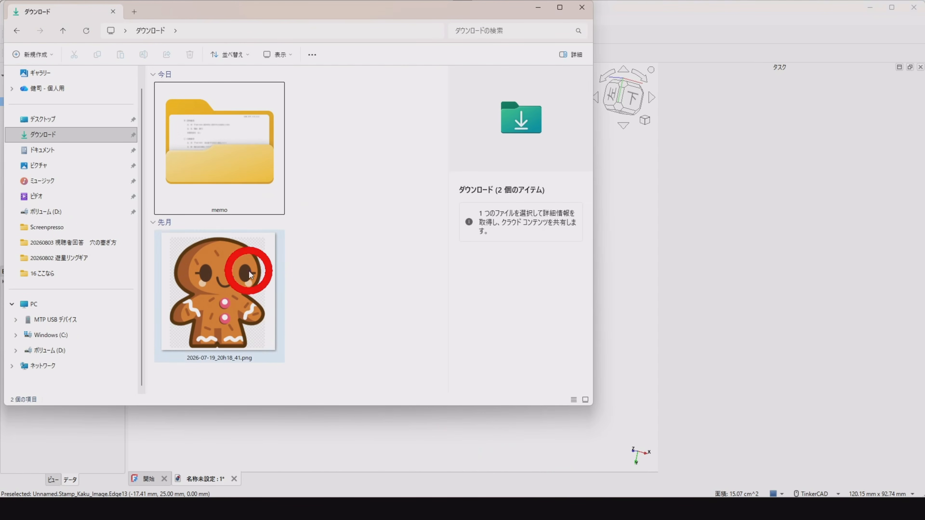
left_click(379, 360)
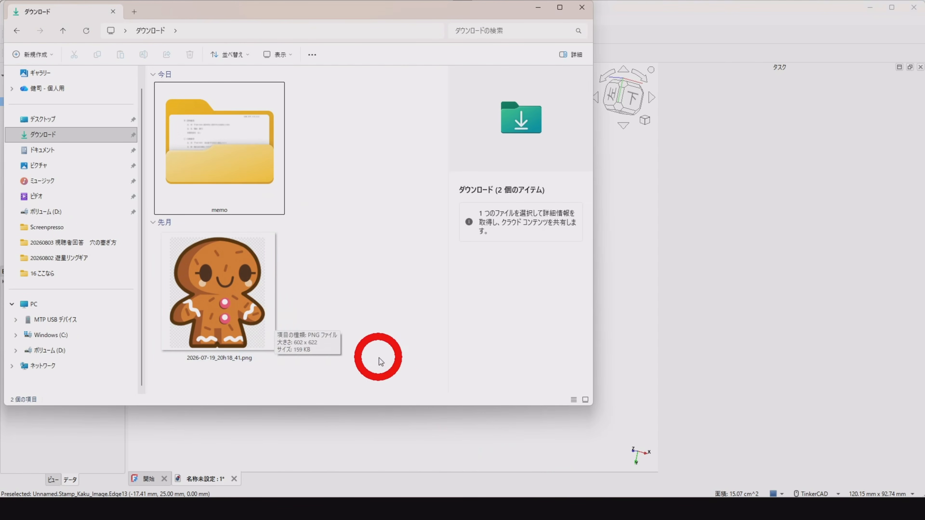
left_click(606, 380)
mouse_move(426, 267)
right_mouse_down()
mouse_move(406, 306)
mouse_move(417, 298)
mouse_move(398, 270)
mouse_move(429, 283)
mouse_move(413, 278)
right_mouse_up()
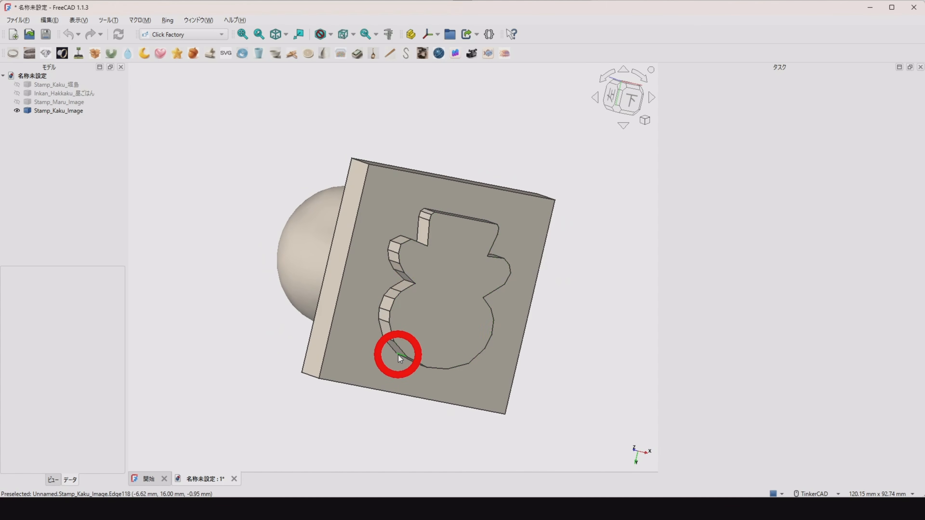
Hide the square image stamp and delete all the stamp and seal objects from the document
left_click(388, 365)
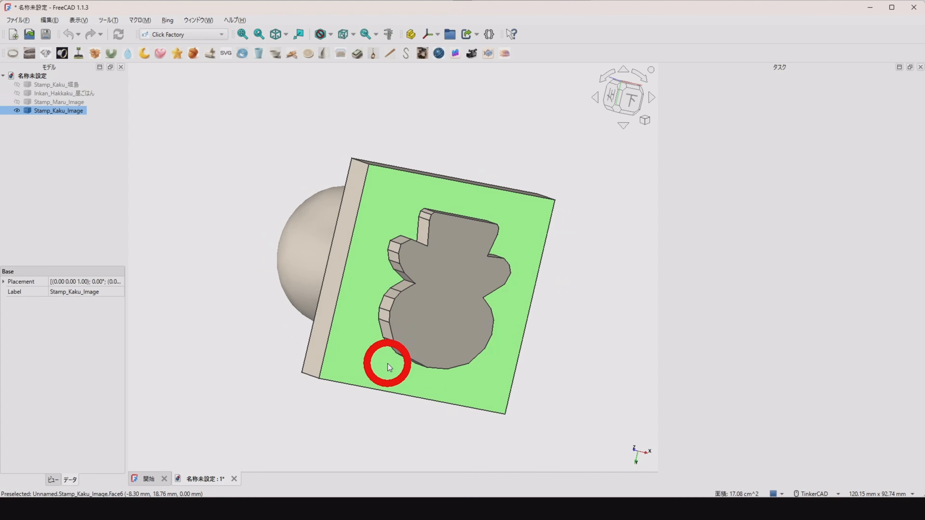
key("space")
key("ctrl+a")
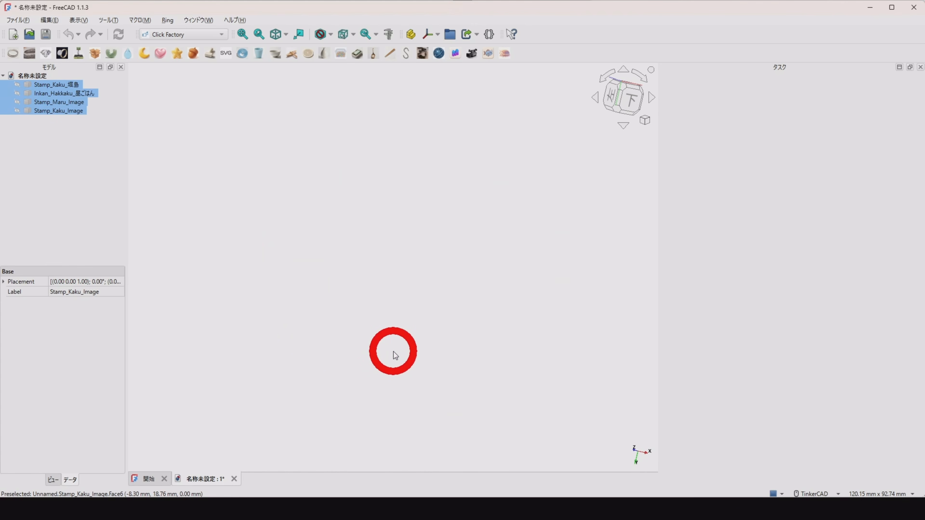
key("Delete")
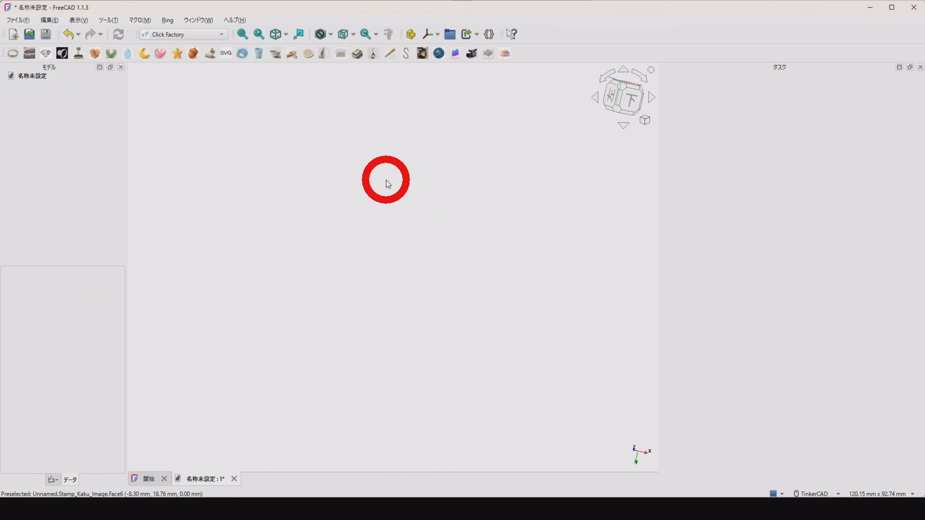
Start the colour image 3D segmentation tool (カラー画像3Dセグメント成形) and load the gingerbread image 2026-07-19_20h18_41.png
left_click(226, 54)
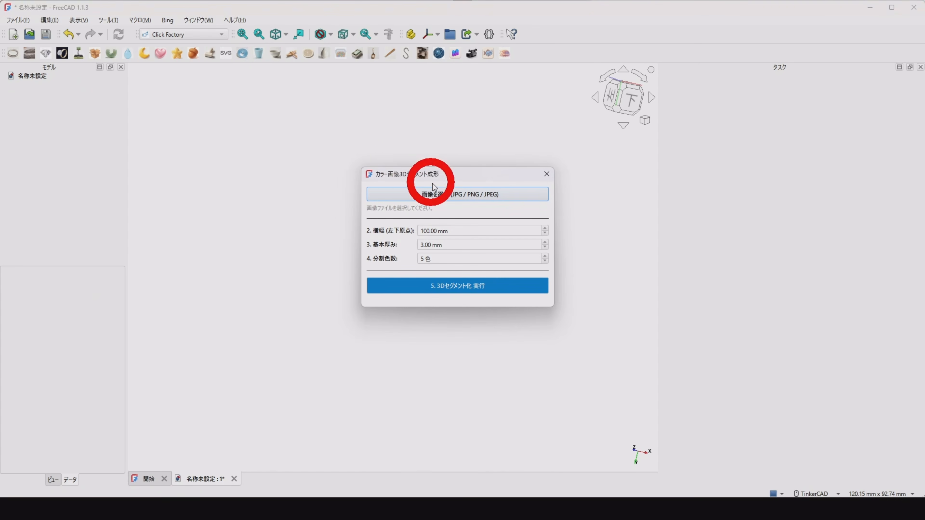
left_click(444, 194)
left_click(567, 306)
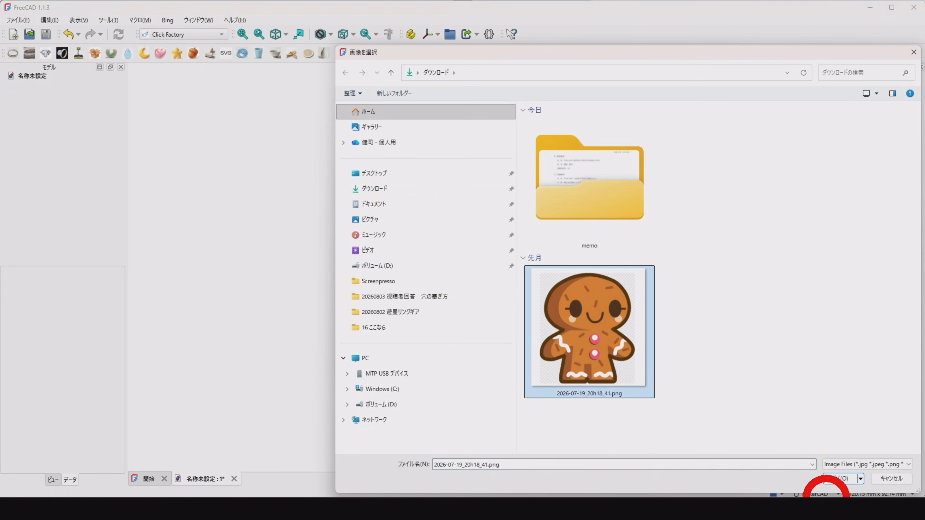
left_click(844, 479)
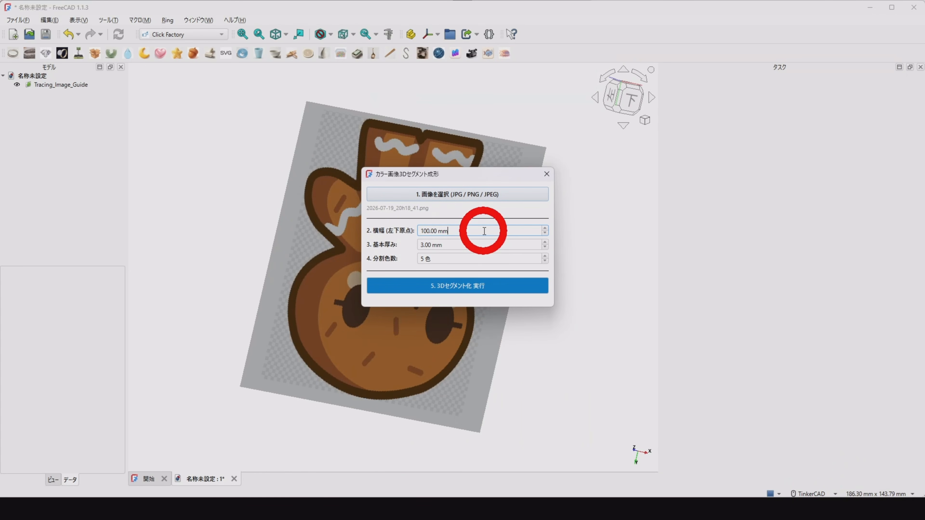
Set the gingerbread image's width (横幅) to 50 mm
scroll(484, 231, "down", 2)
scroll(485, 231, "down", 4)
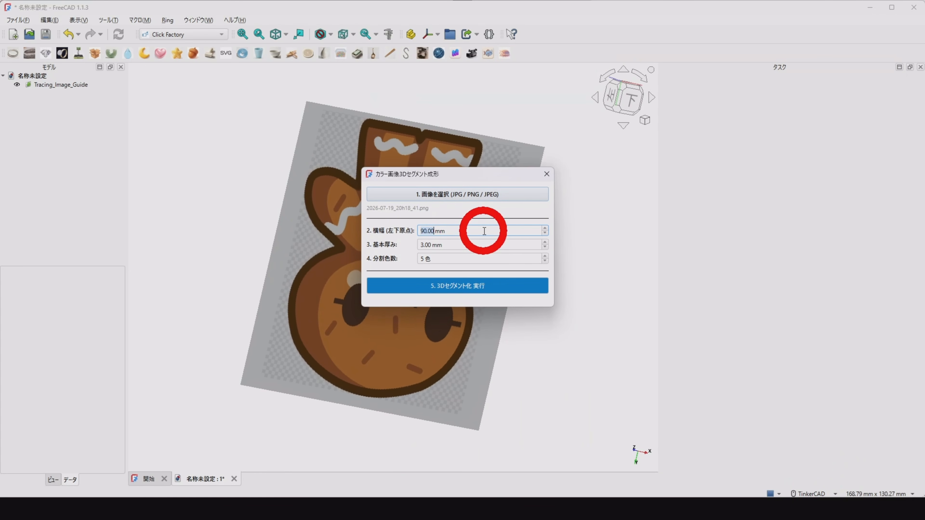
scroll(484, 231, "down", 16)
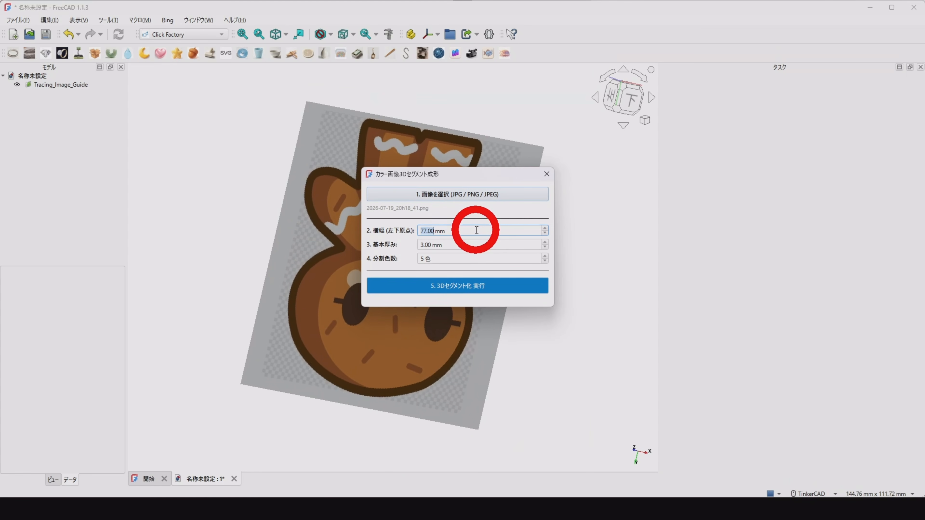
scroll(476, 230, "down", 4)
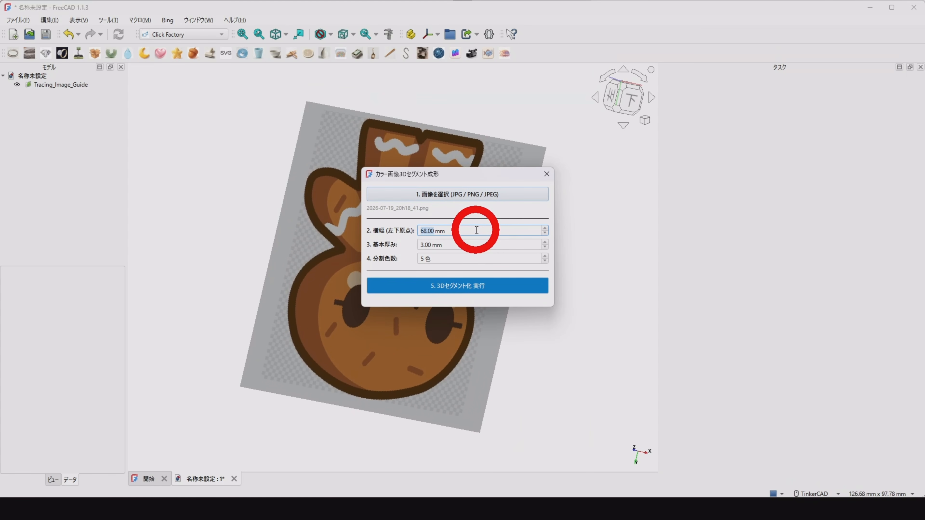
left_click_drag(476, 230, 446, 222)
type("50")
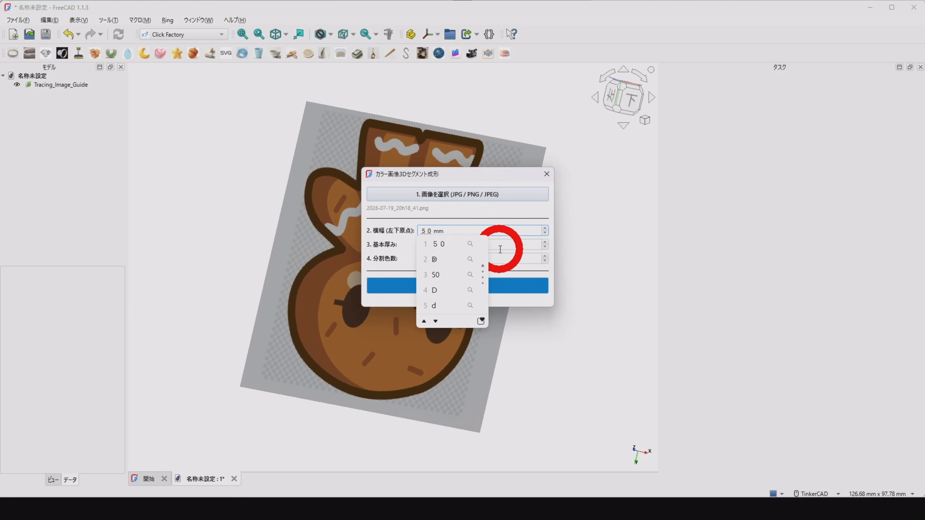
key("space")
key("Return")
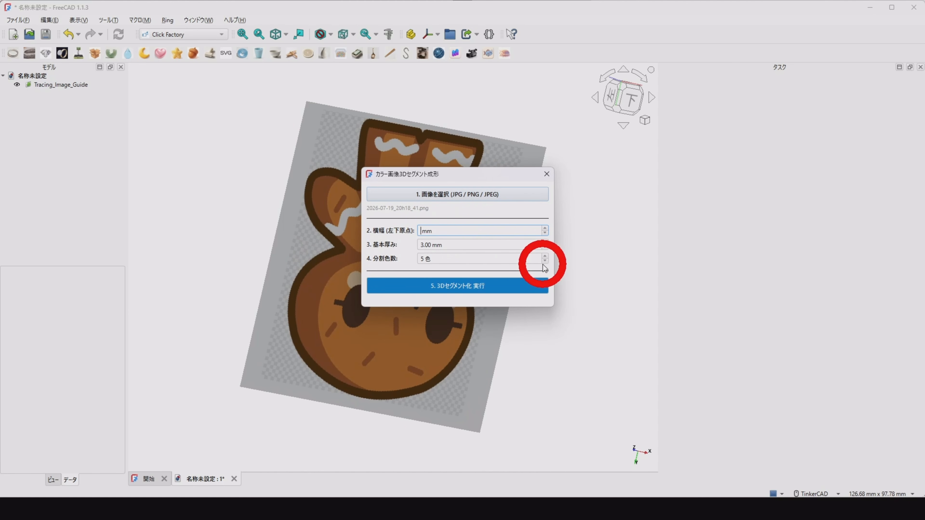
type("50")
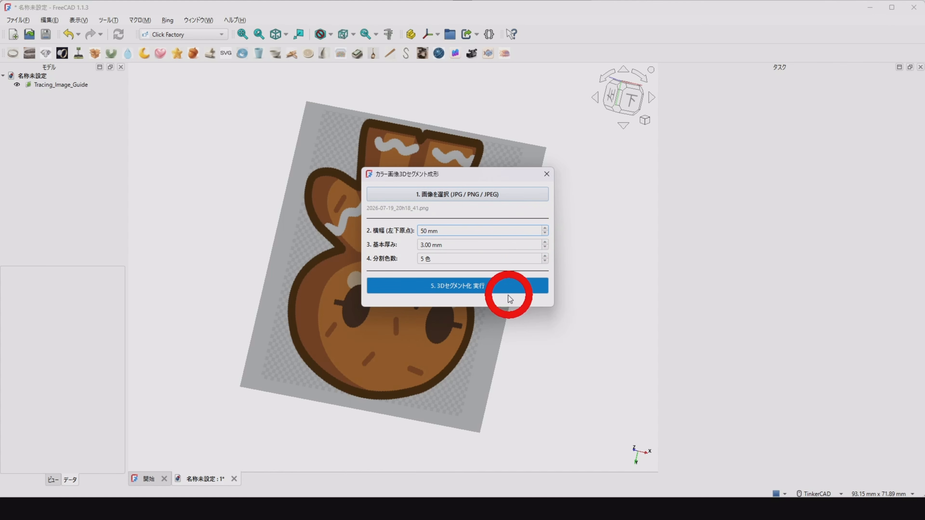
Generate the 3D colour segments from the image with a 3 mm base thickness and 5 colours
left_click_drag(472, 177, 620, 166)
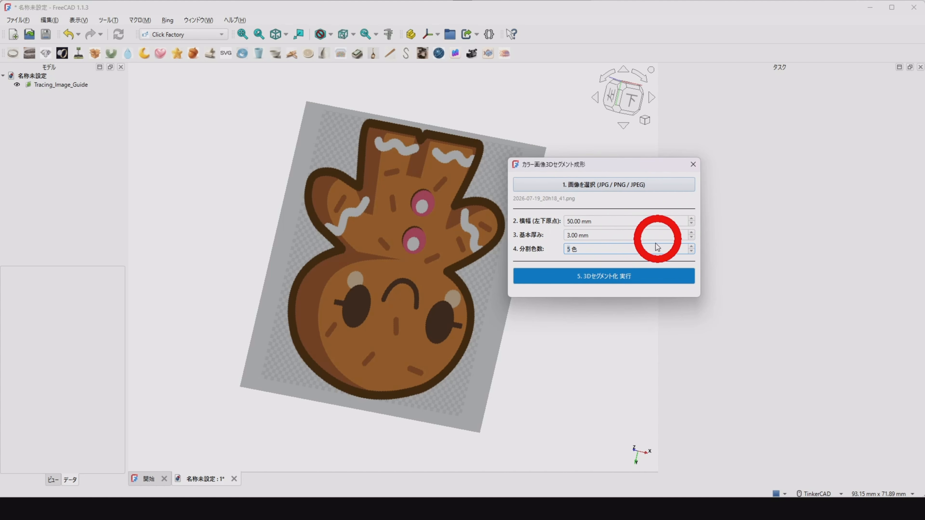
left_click(616, 277)
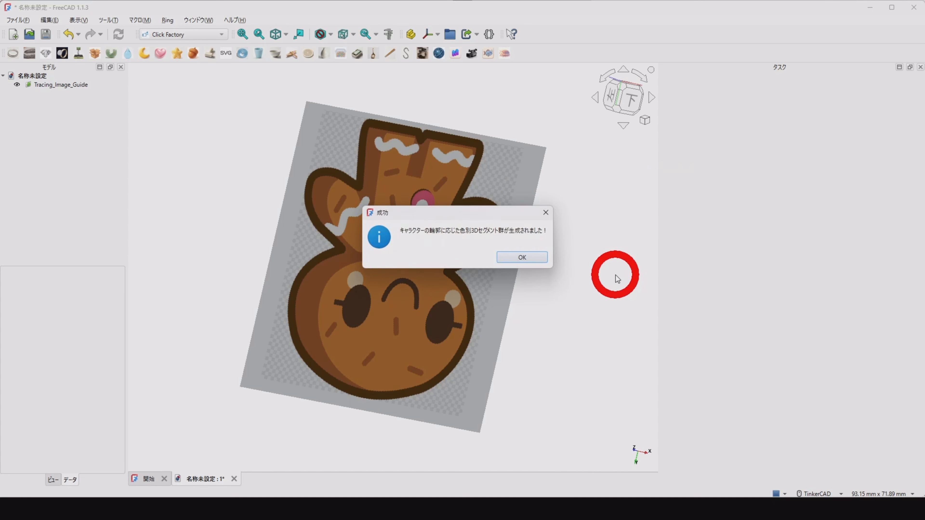
left_click(532, 259)
Examine the generated colour segments from behind and compare them with the tracing image by hiding the Image3D_ColorSegments group
right_click_drag(521, 352, 509, 213)
mouse_move(305, 317)
right_mouse_down()
mouse_move(279, 256)
mouse_move(295, 240)
mouse_move(338, 308)
mouse_move(537, 242)
mouse_move(475, 314)
mouse_move(558, 328)
mouse_move(273, 311)
mouse_move(169, 355)
mouse_move(175, 380)
right_mouse_up()
left_click(369, 296)
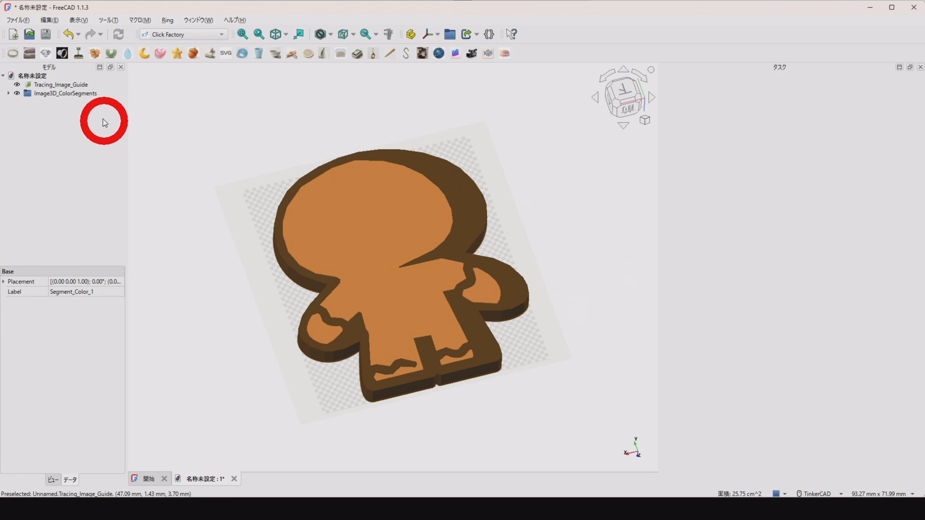
left_click(80, 86)
key("space")
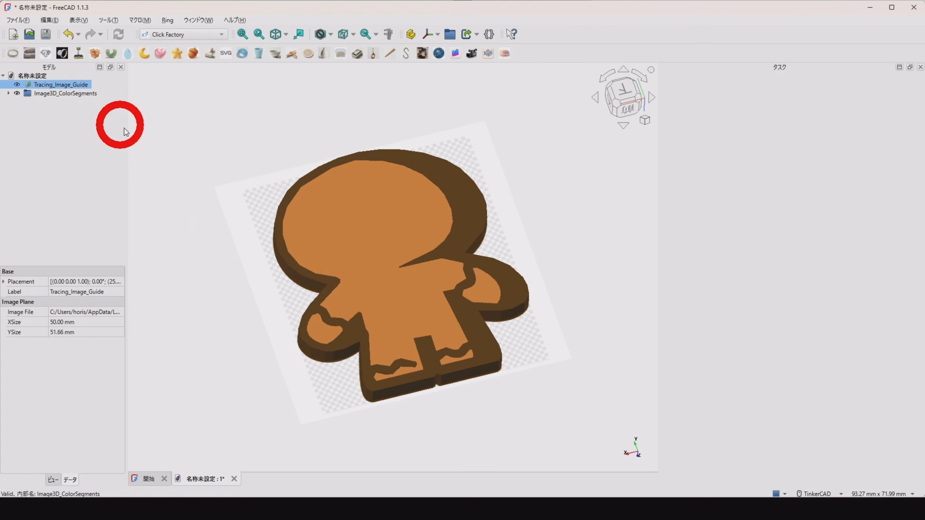
left_click(82, 94)
key("space")
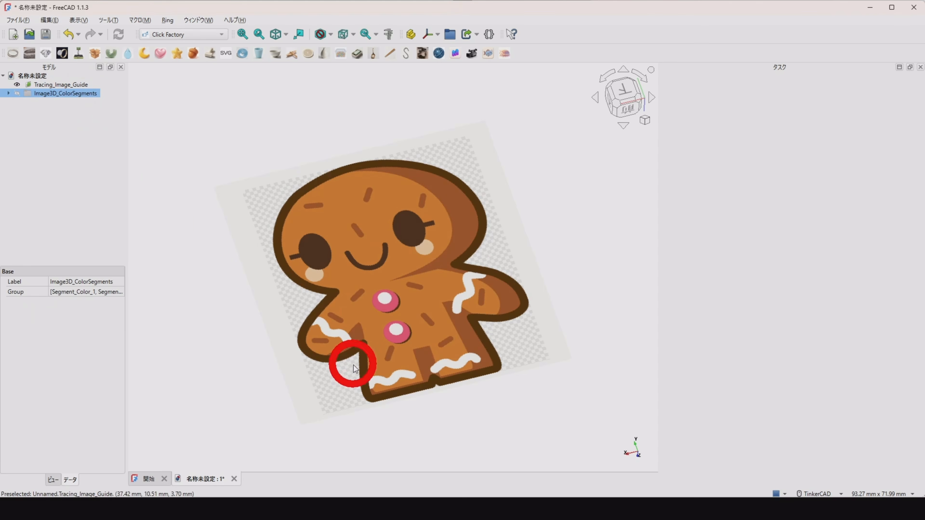
mouse_move(355, 368)
right_mouse_down()
mouse_move(373, 391)
mouse_move(347, 397)
mouse_move(367, 402)
right_mouse_up()
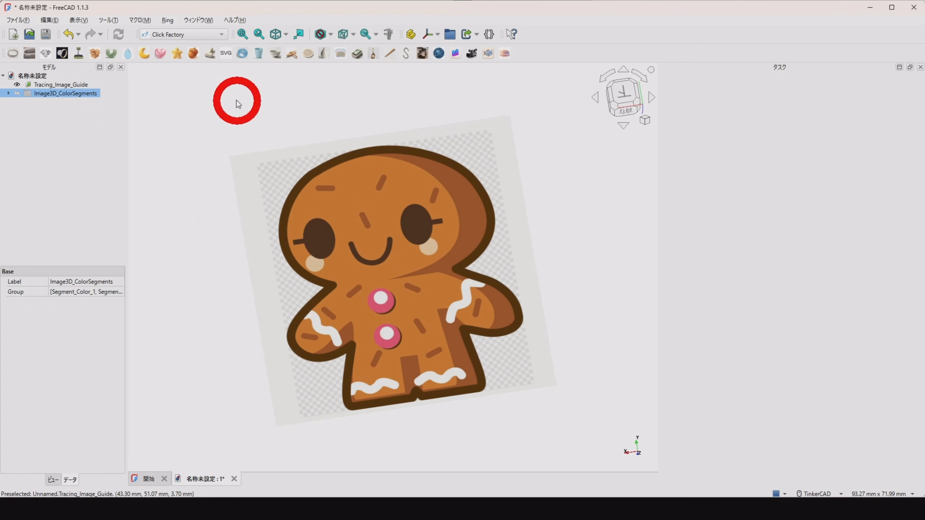
Switch to the Draft workbench and check the tracing image's position against the grid and origin axes
left_click(217, 35)
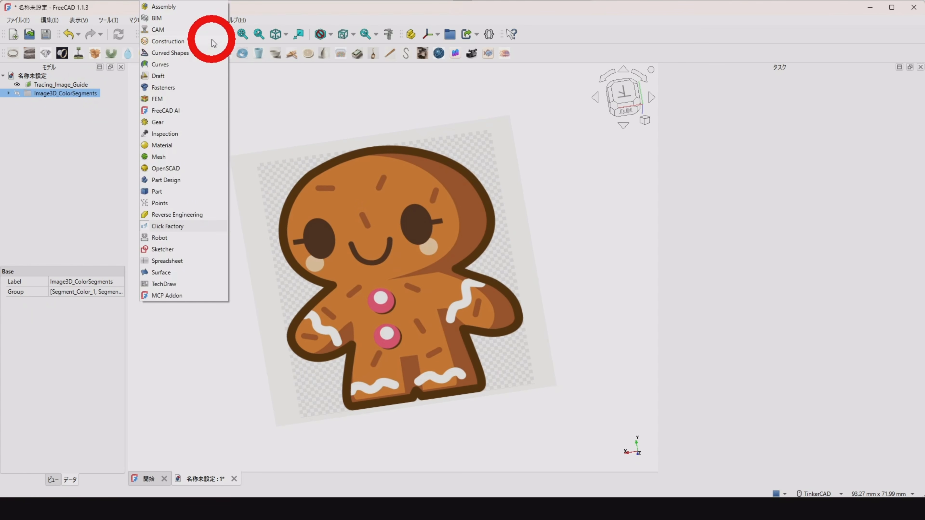
left_click(174, 78)
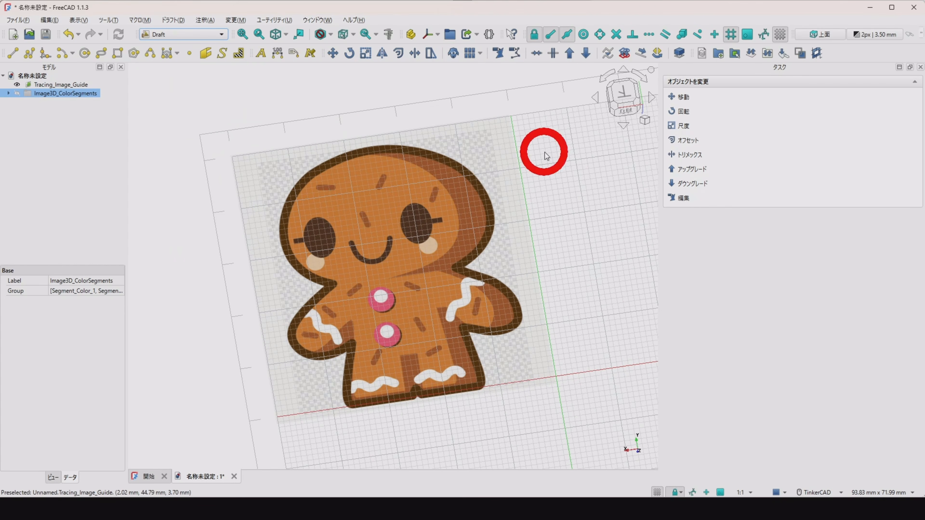
scroll(365, 116, "down", 3)
scroll(405, 233, "up", 3)
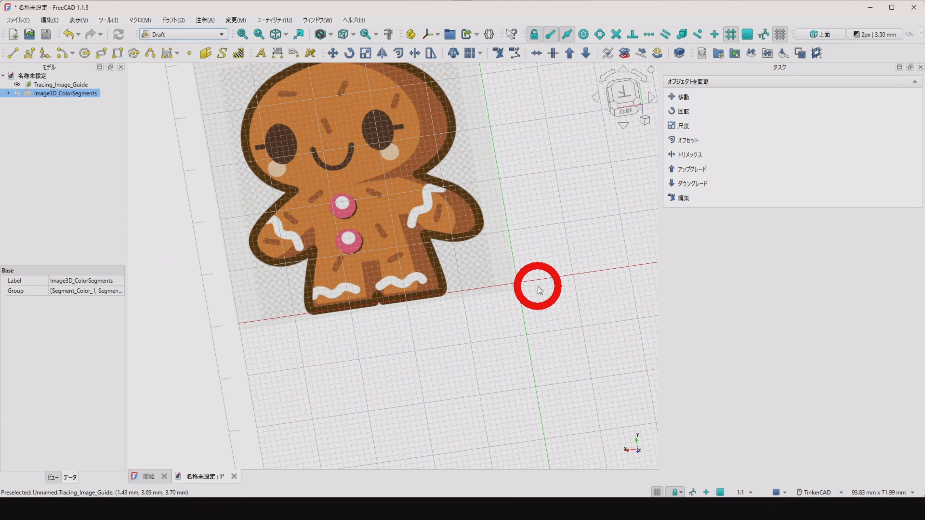
scroll(513, 284, "down", 4)
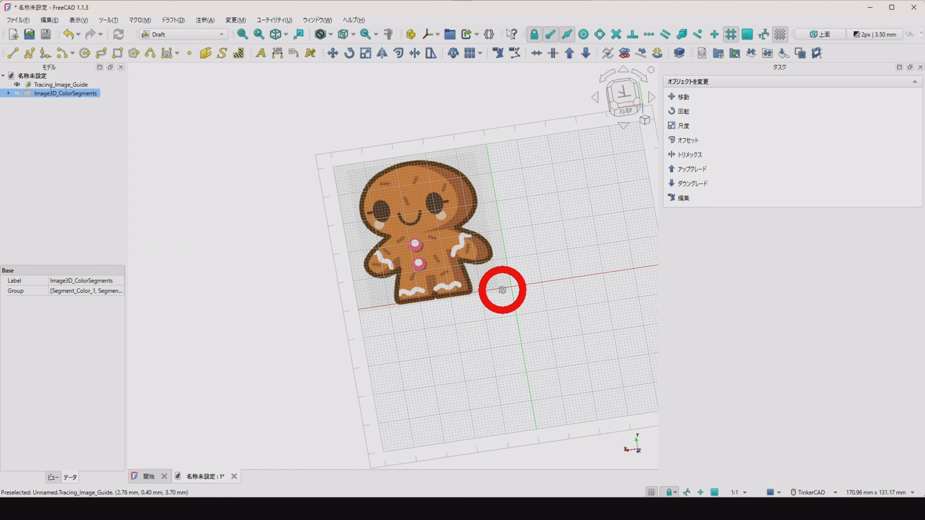
scroll(469, 280, "up", 3)
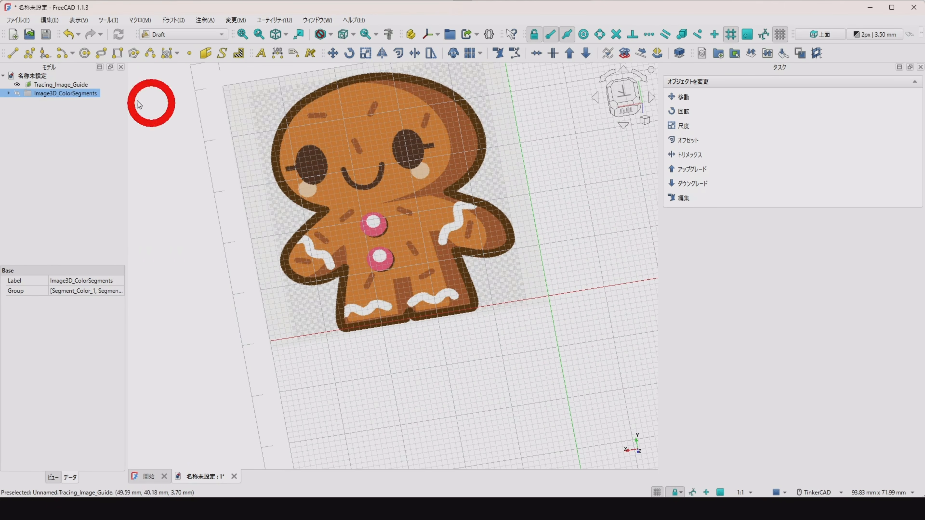
Show the Image3D_ColorSegments group again and turn the model to its front side
left_click(45, 86)
left_click(46, 93)
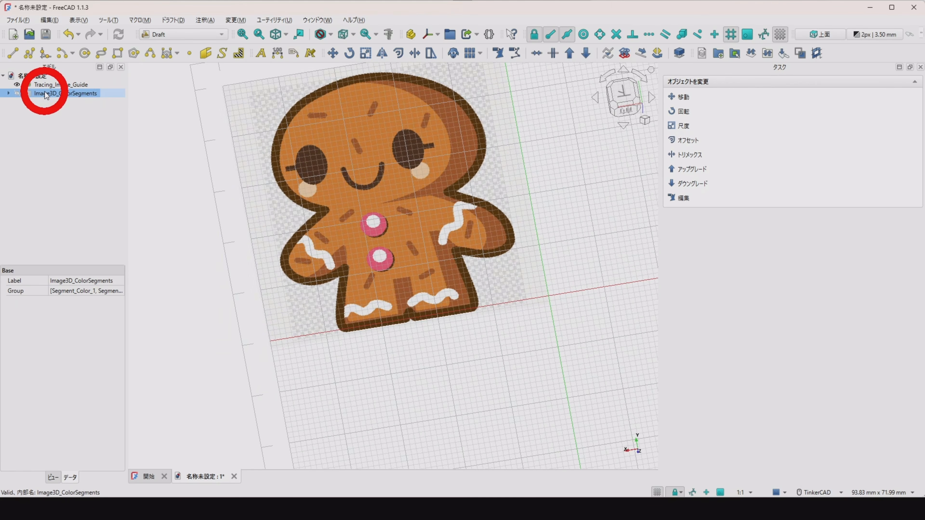
key("space")
right_click_drag(466, 229, 531, 282)
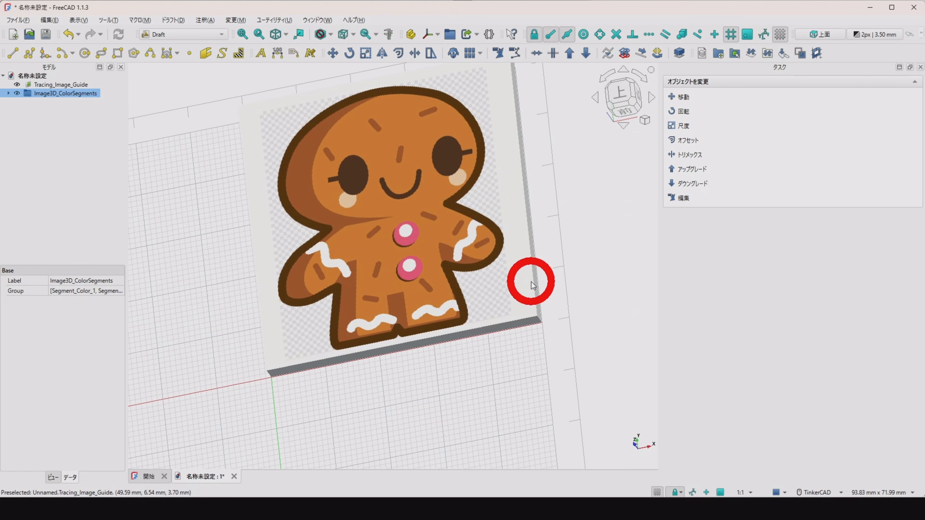
Hide the tracing image guide and the white background segment around the gingerbread figure
left_click(532, 282)
key("space")
left_click(531, 283)
key("space")
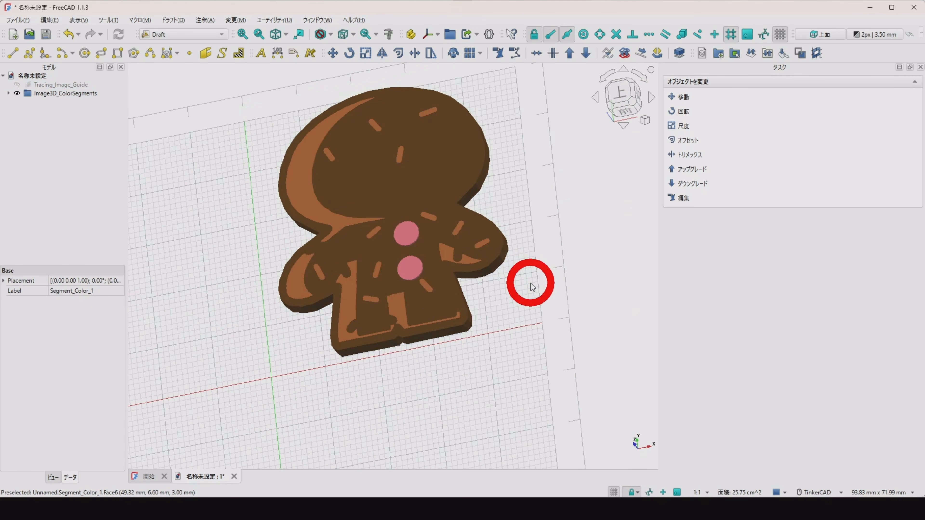
Show the white background segment again and examine the coloured segments of the figure against it
key("space")
right_click_drag(524, 358, 497, 359)
scroll(407, 243, "down", 2)
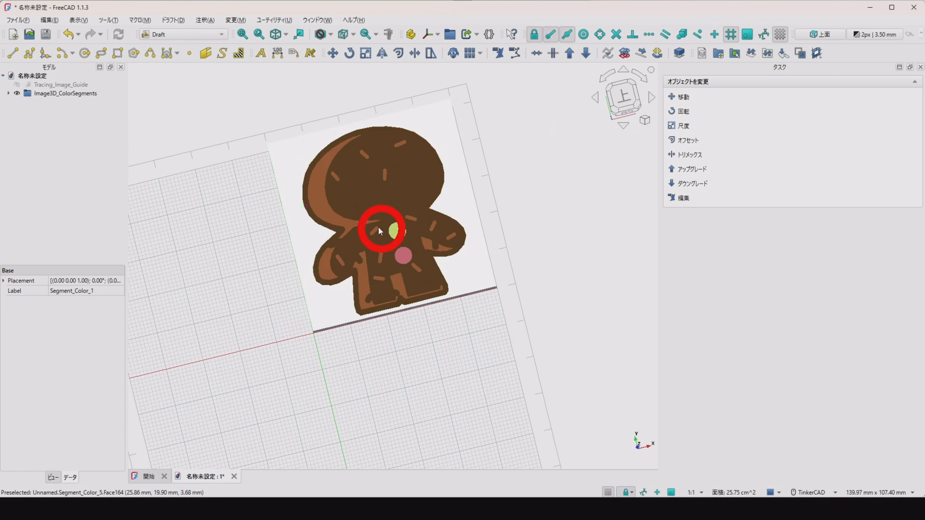
scroll(309, 176, "up", 3)
right_click_drag(400, 229, 351, 206)
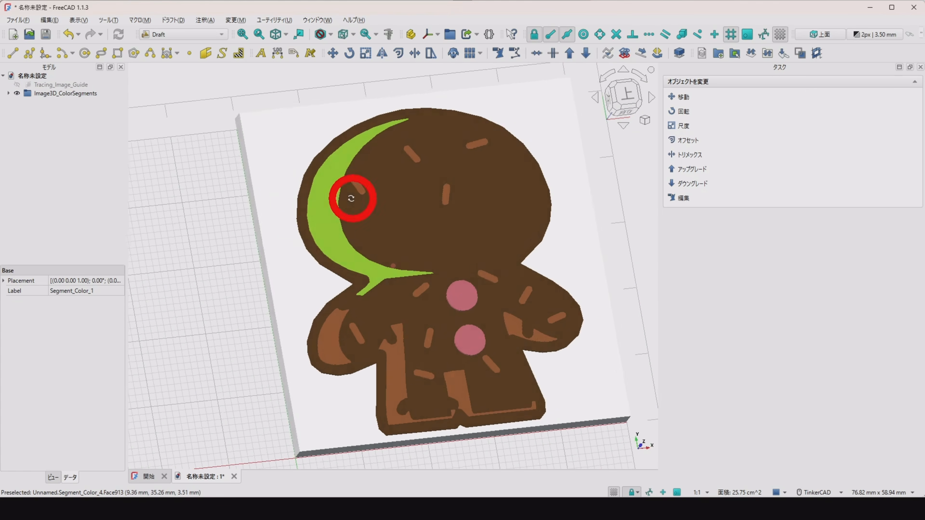
scroll(313, 271, "down", 3)
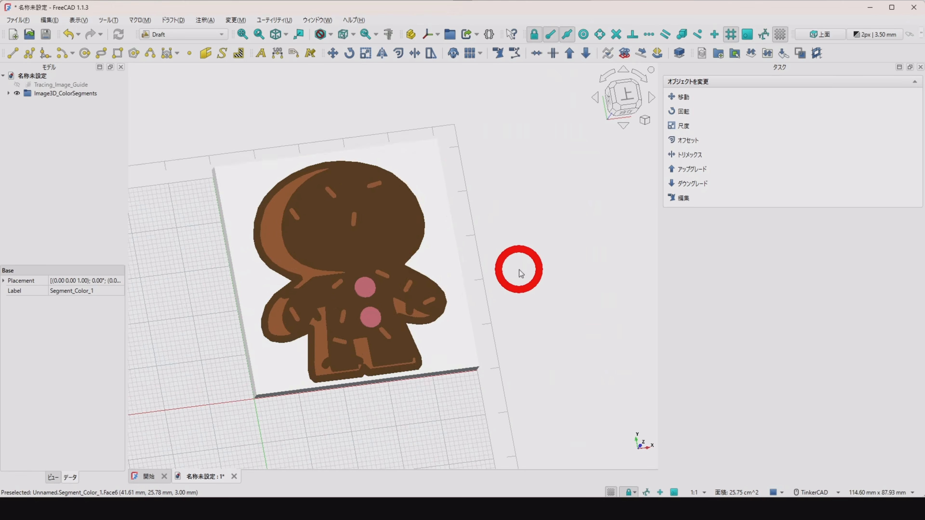
scroll(517, 269, "up", 3)
right_click_drag(442, 313, 451, 380)
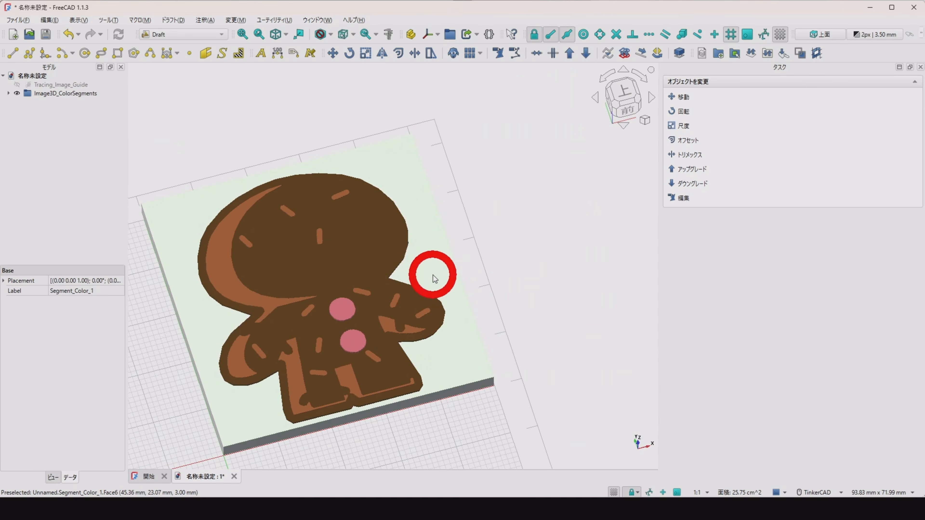
Hide the white background segment and the reddish-brown and pink detail segments of the gingerbread figure
left_click(434, 274)
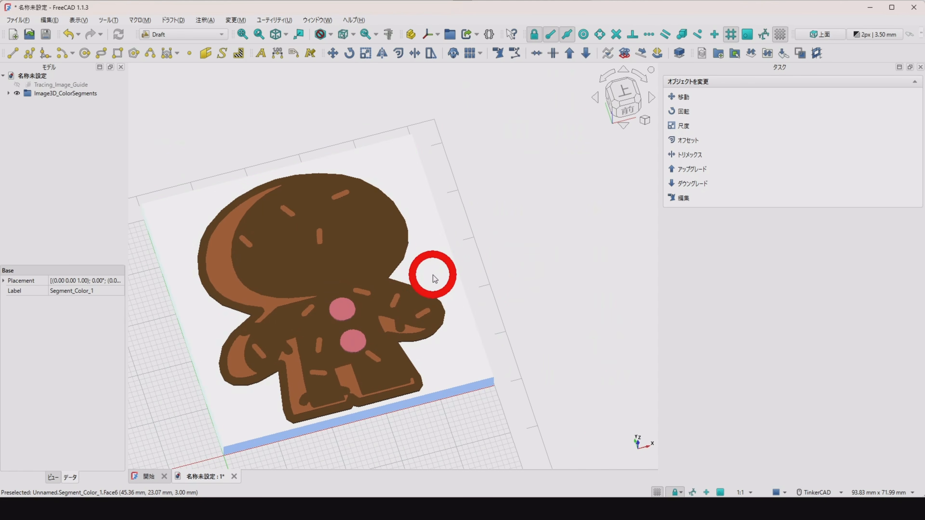
key("space")
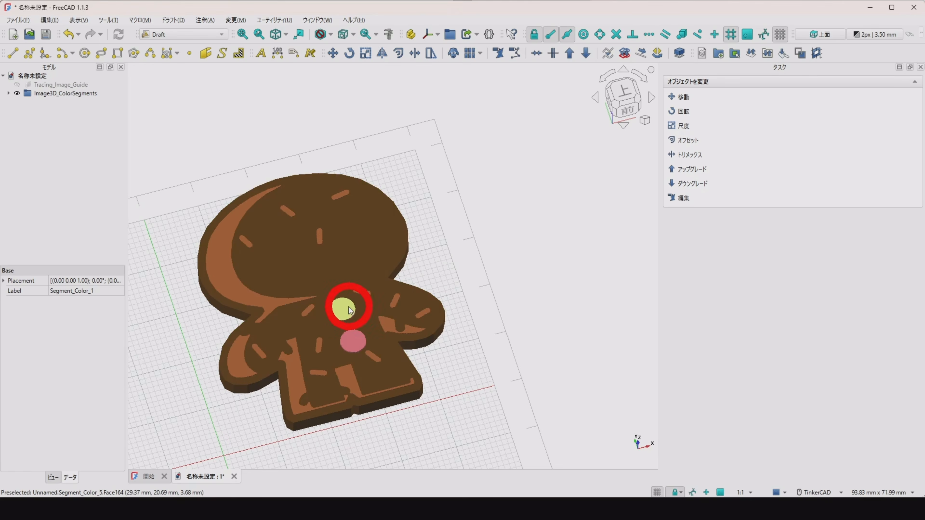
left_click(217, 278)
key("space")
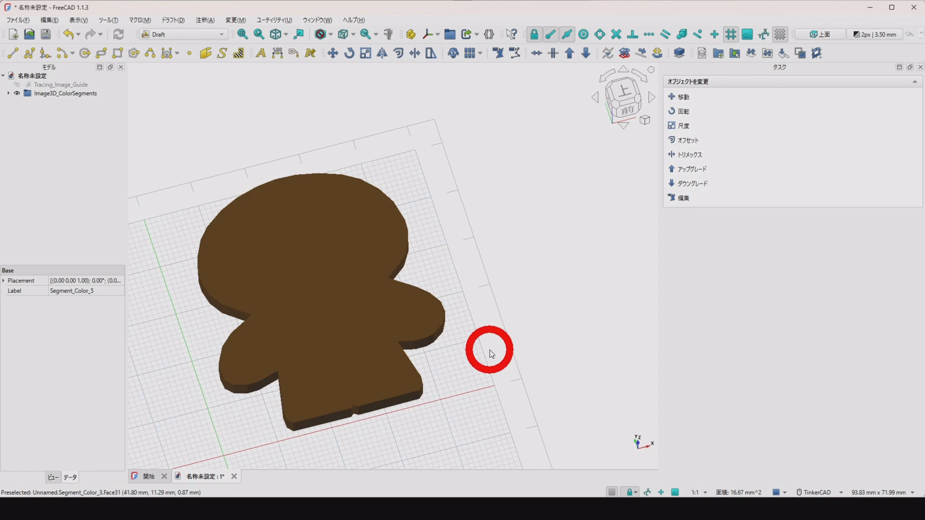
Show the tracing image guide over the gingerbread figure again
left_click(322, 313)
left_click(498, 336)
mouse_move(273, 378)
right_mouse_down()
mouse_move(276, 310)
mouse_move(256, 374)
right_mouse_up()
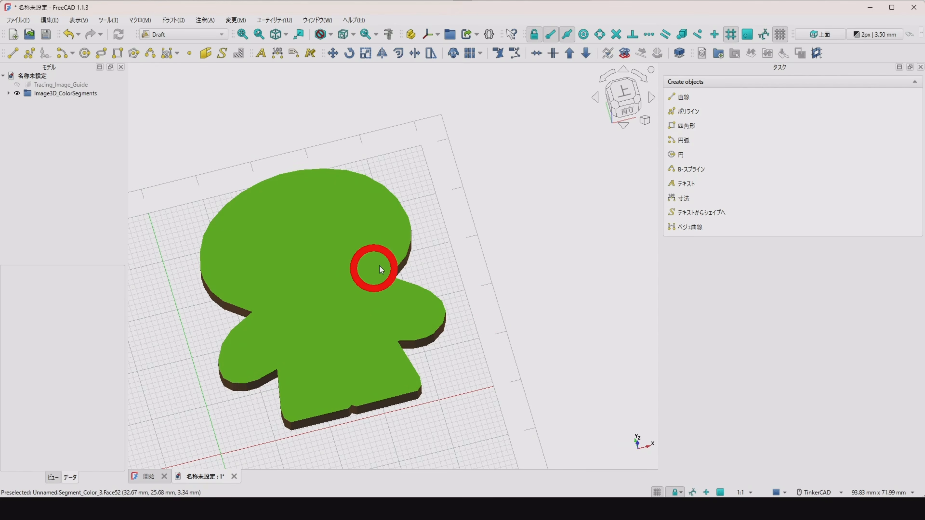
left_click(67, 86)
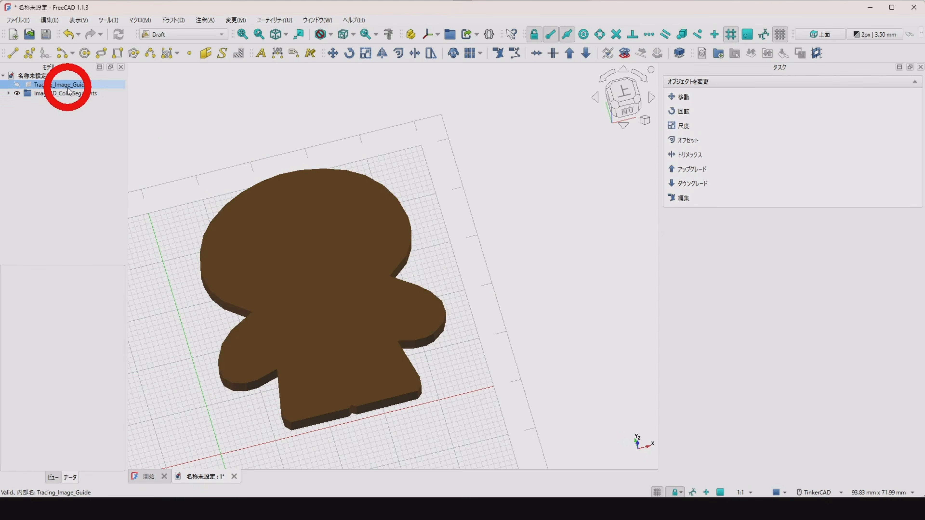
key("space")
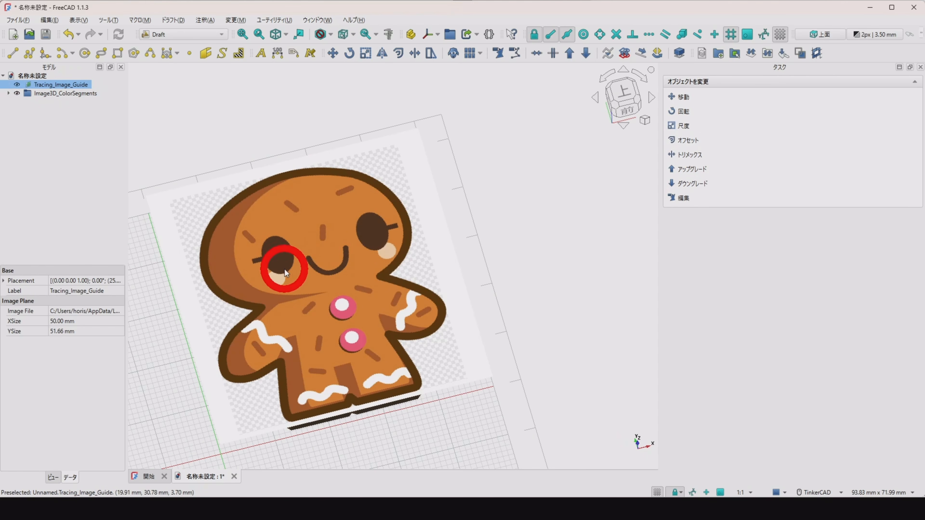
Trace the outline of the gingerbread's left-hand dark eye on the guide image with a Draft B-spline
scroll(277, 263, "up", 5)
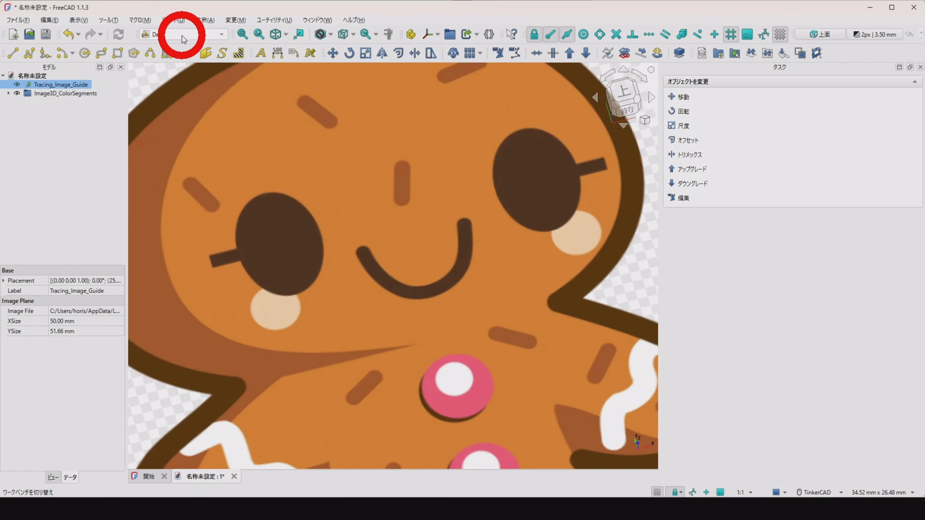
left_click(184, 38)
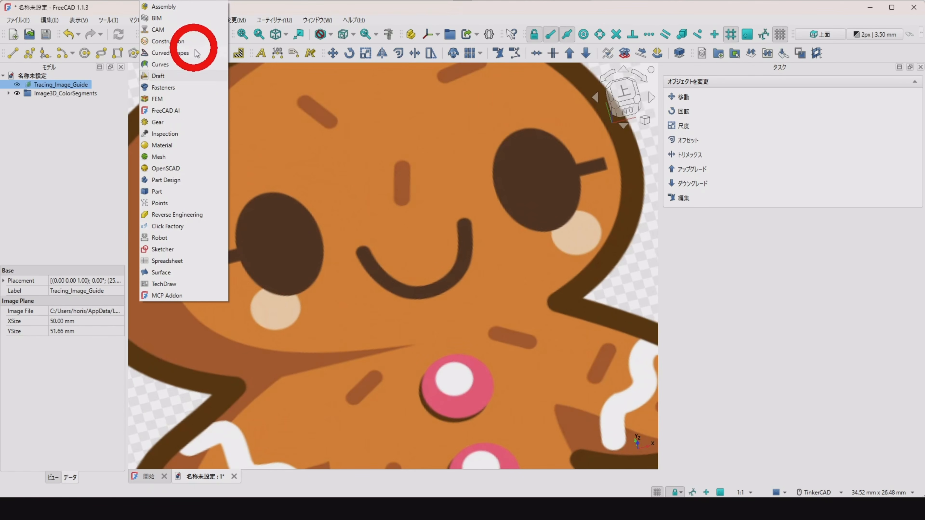
left_click(187, 75)
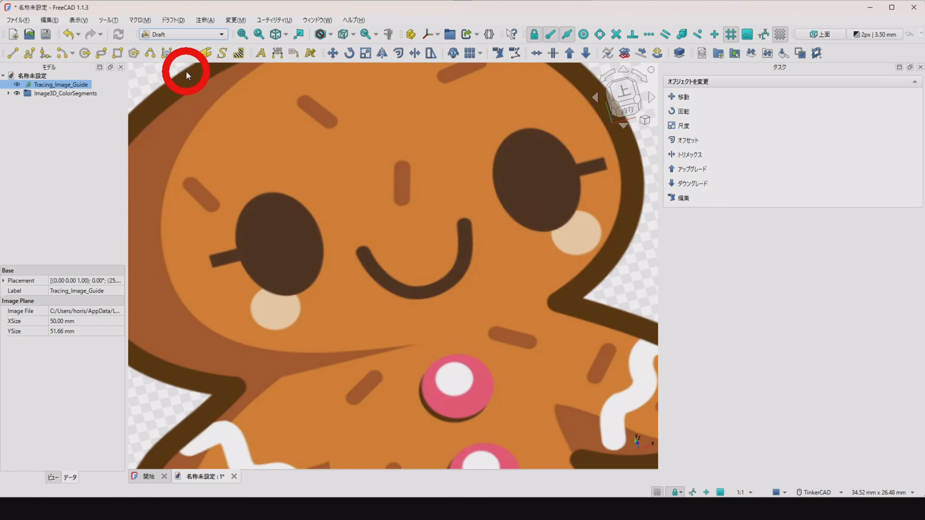
left_click(154, 55)
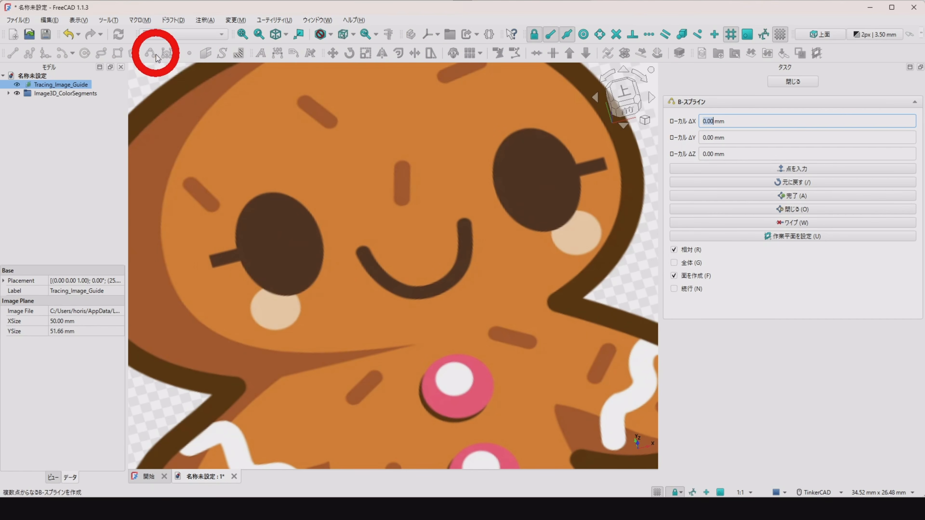
left_click(267, 290)
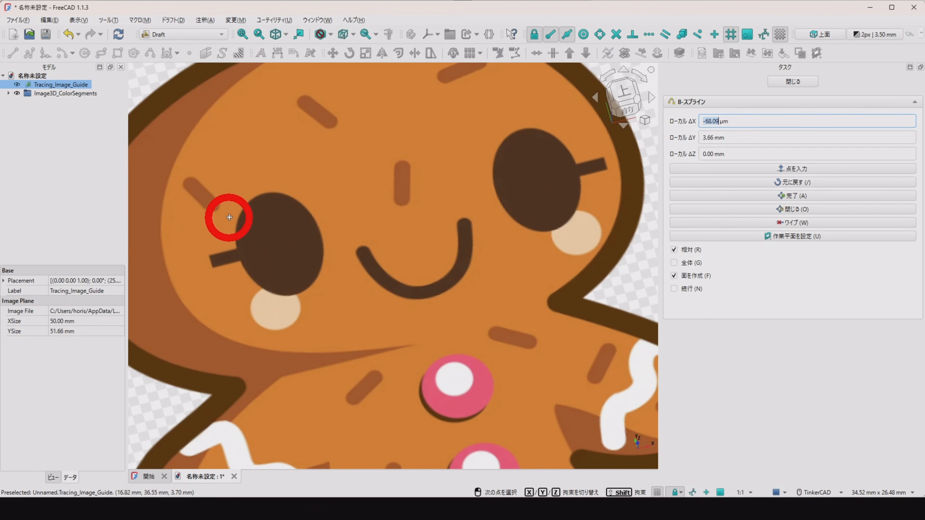
left_click(240, 216)
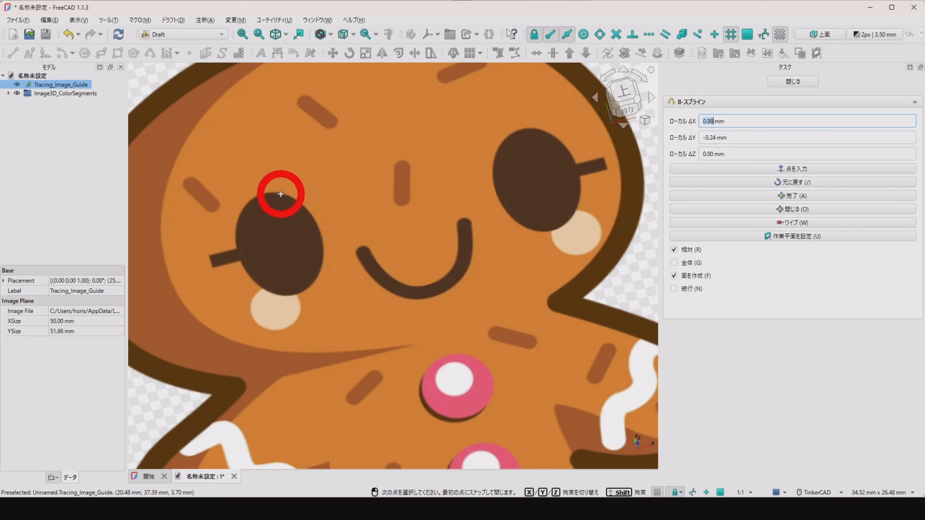
left_click(301, 204)
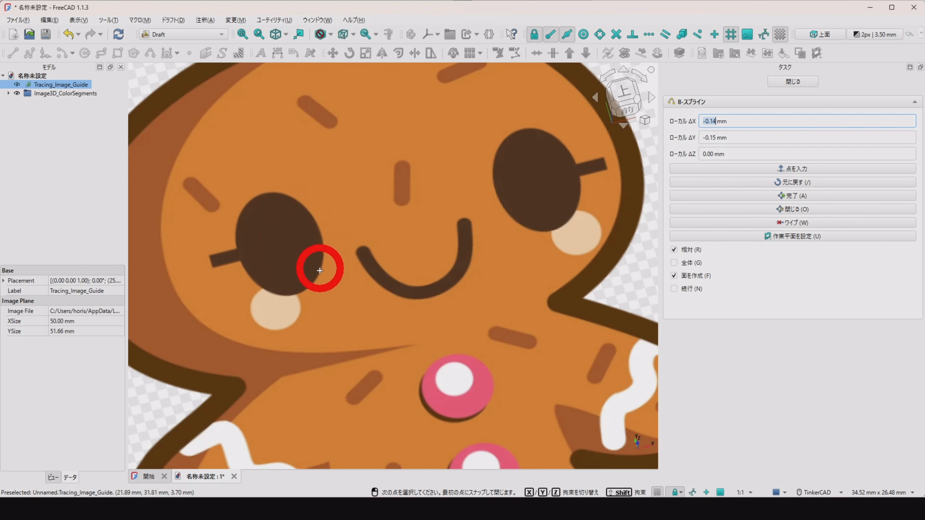
left_click(309, 288)
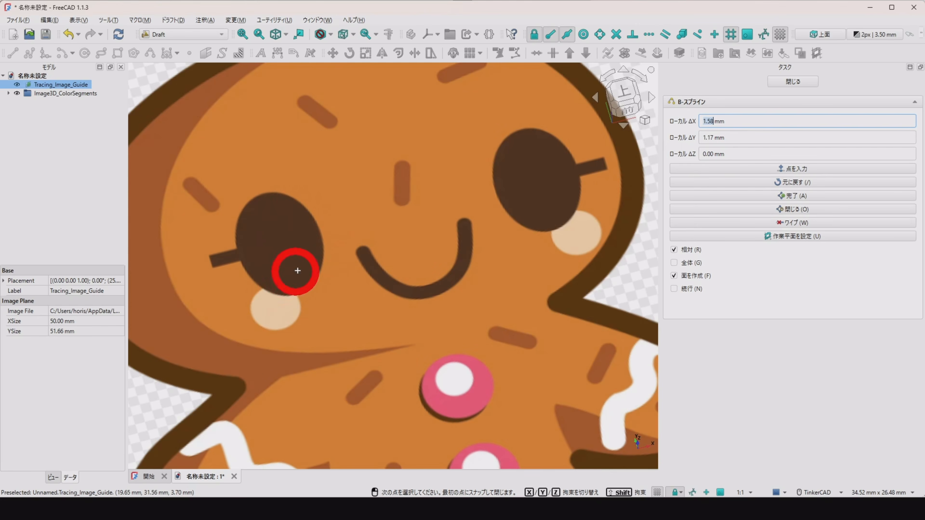
scroll(295, 269, "down", 5)
scroll(260, 209, "up", 5)
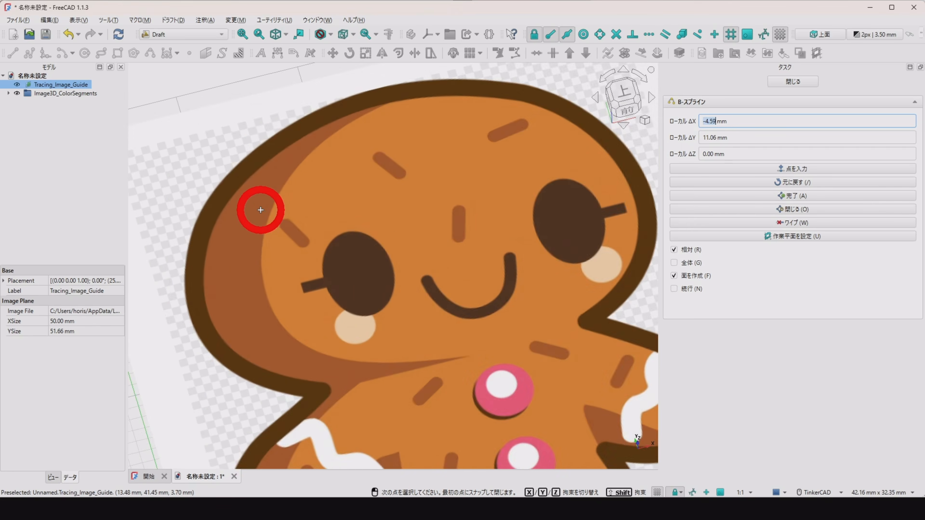
left_click(382, 173)
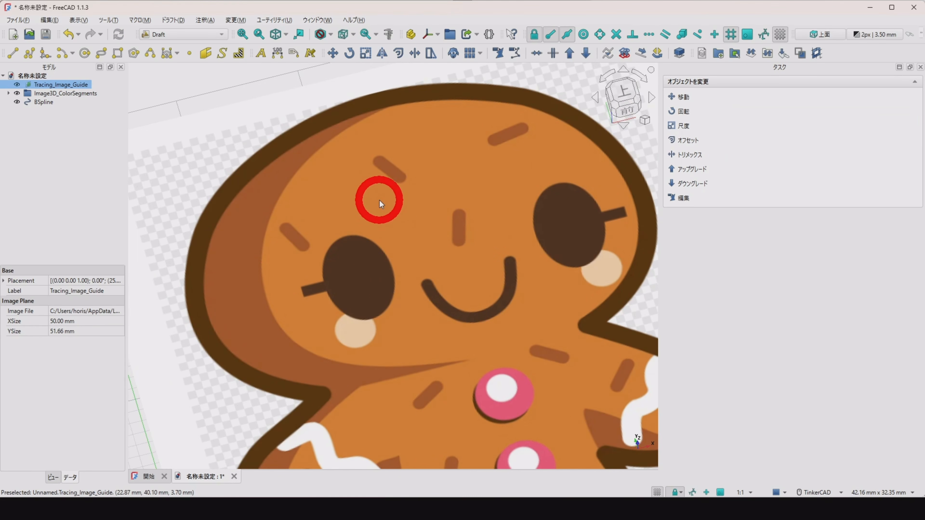
Hide the tracing image guide and the Segment_Color_3 and Segment_Color_2 bodies covering the traced curve
key("space")
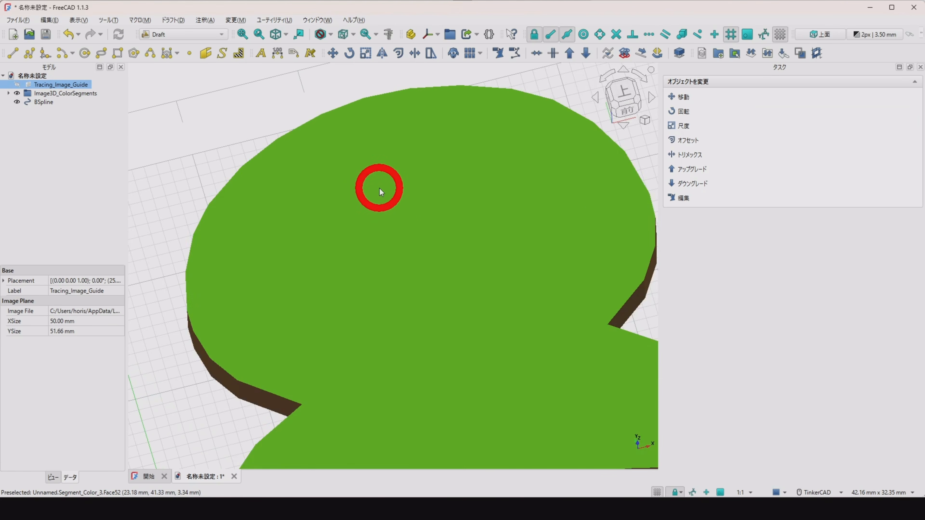
scroll(408, 194, "down", 3)
left_click(445, 252)
key("space")
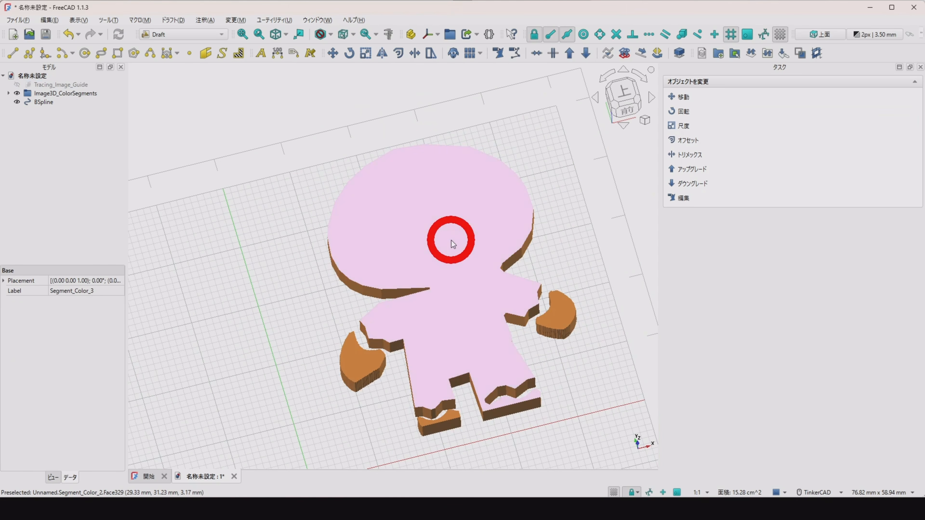
left_click(451, 240)
key("space")
Edit the B-spline's points and move one loose end onto the other to close the eye outline
scroll(400, 255, "up", 5)
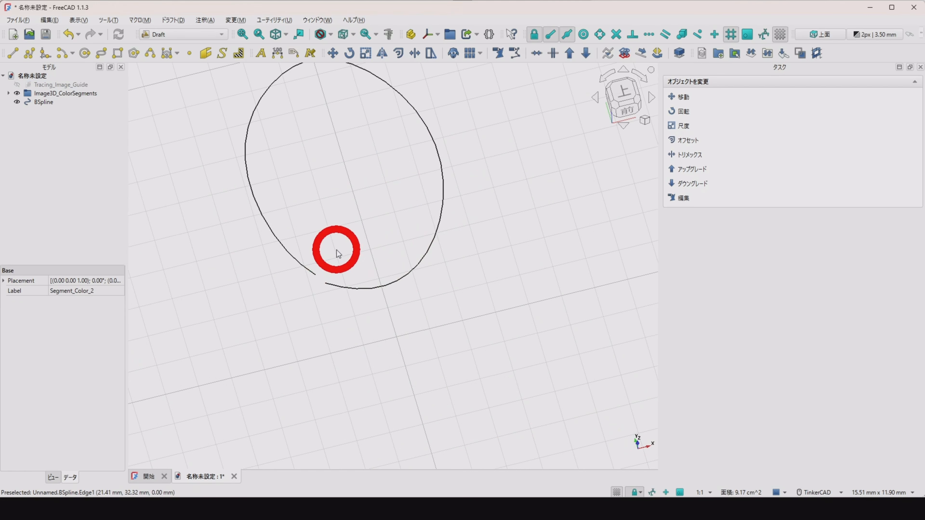
scroll(336, 251, "up", 3)
scroll(339, 255, "down", 5)
scroll(342, 256, "up", 5)
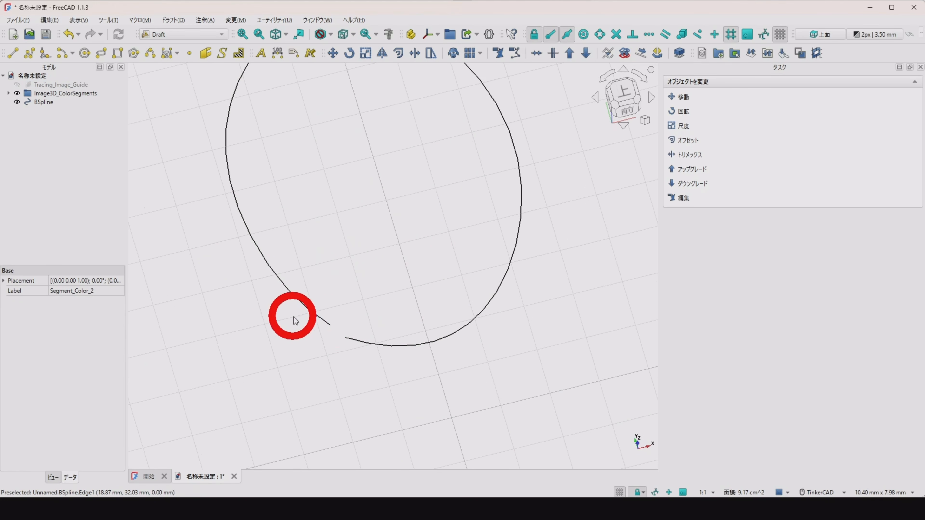
left_click(359, 343)
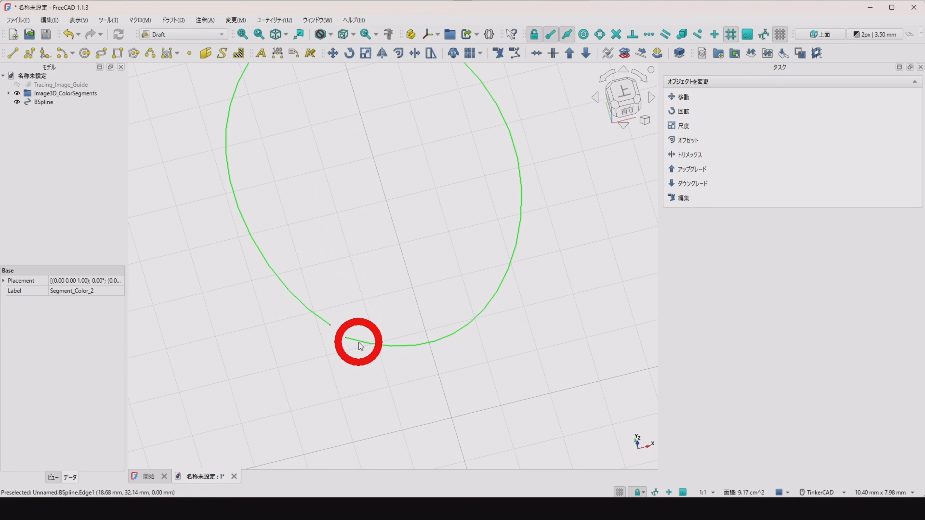
left_click(360, 345)
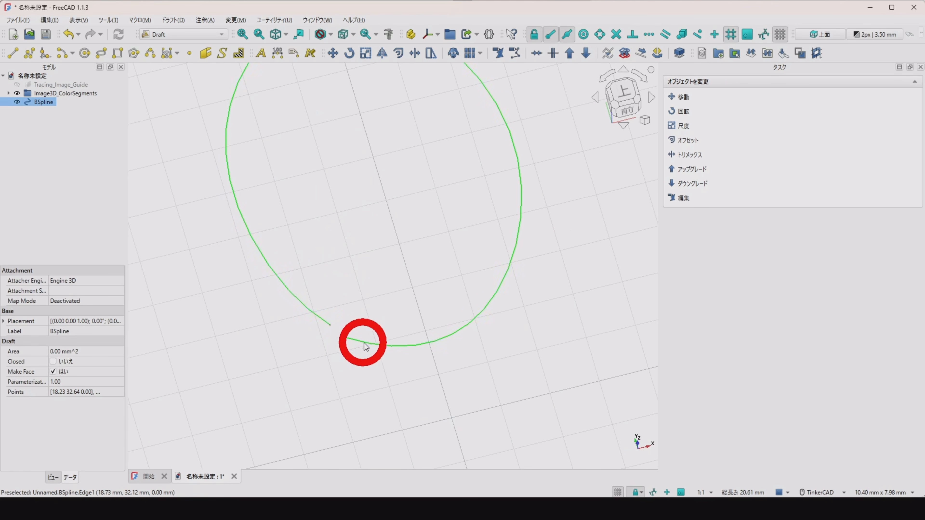
left_click(499, 55)
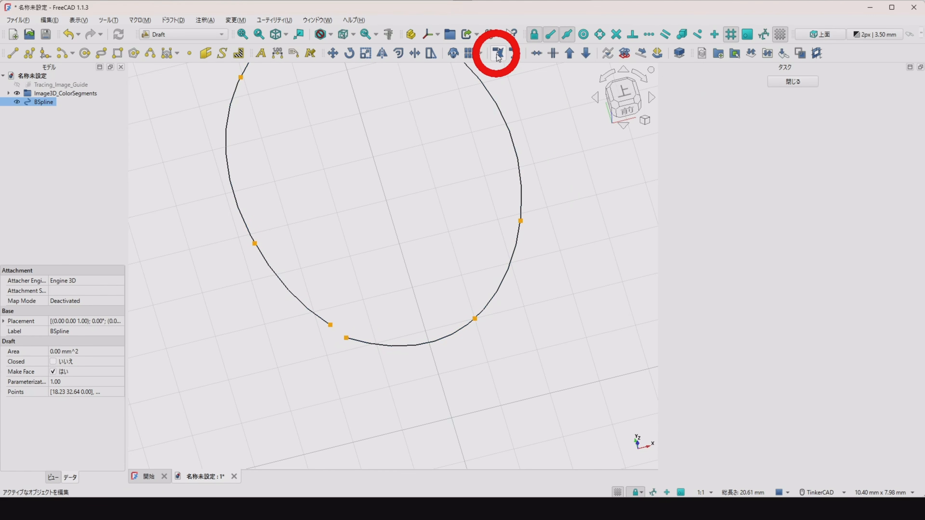
left_click(345, 338)
left_click(332, 323)
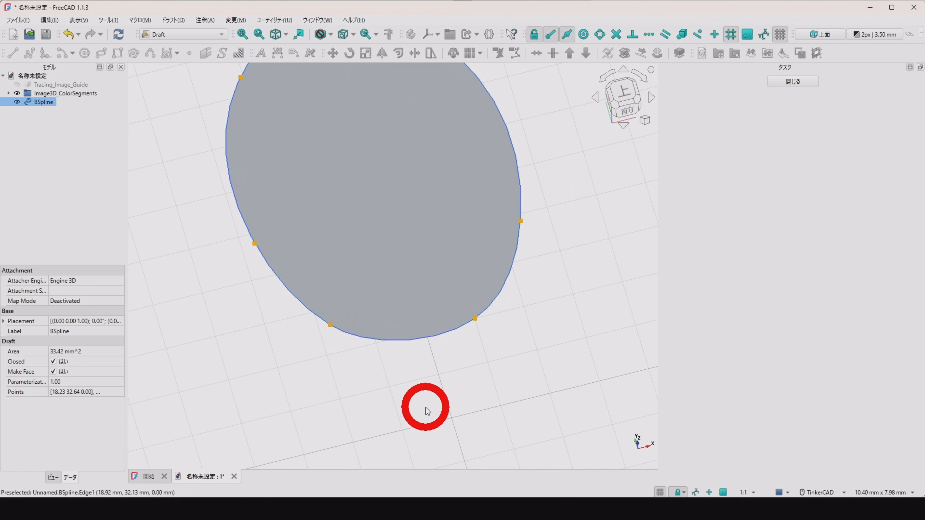
key("v")
key("f")
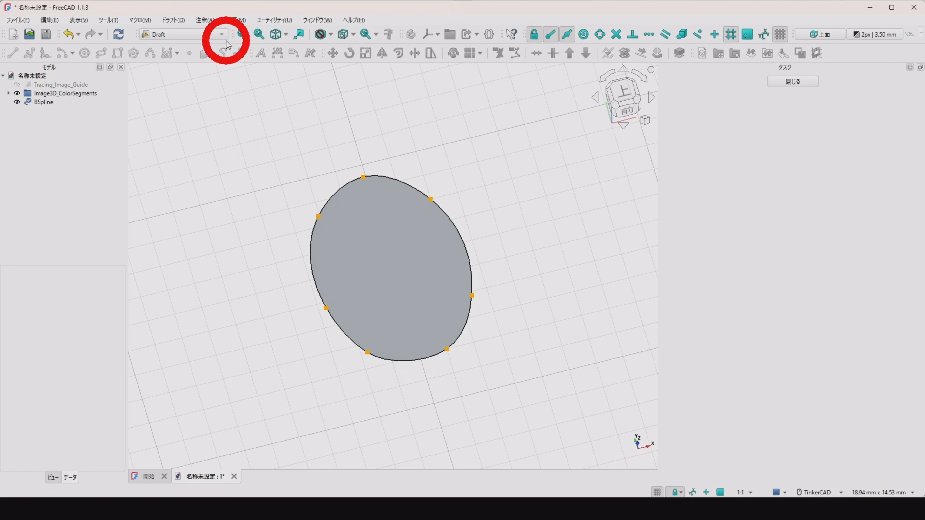
In the Part workbench, extrude the closed eye outline 10 mm as a solid along the custom direction Z 1.00
left_click(221, 35)
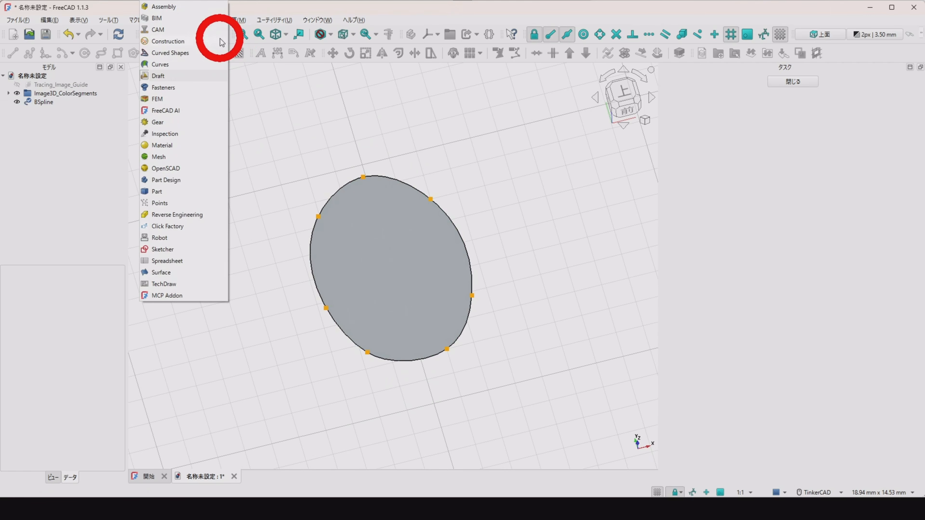
left_click(159, 192)
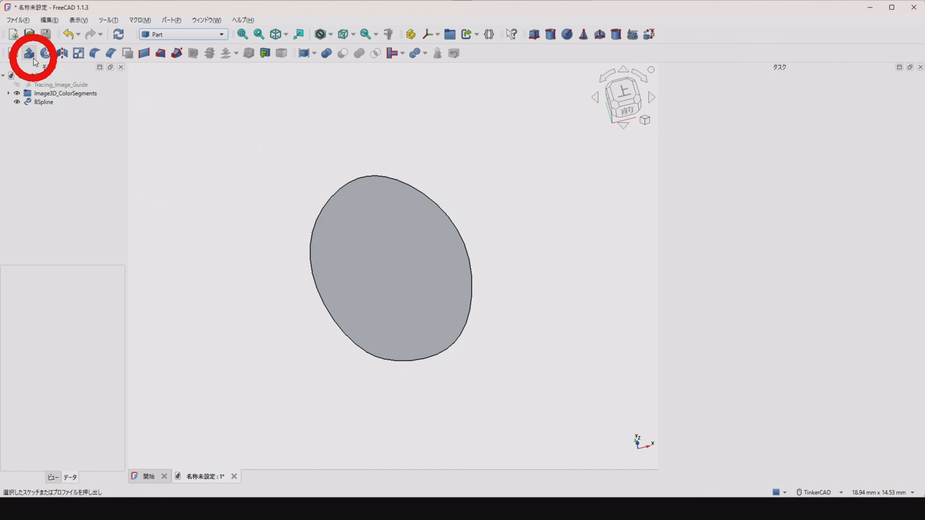
left_click(30, 53)
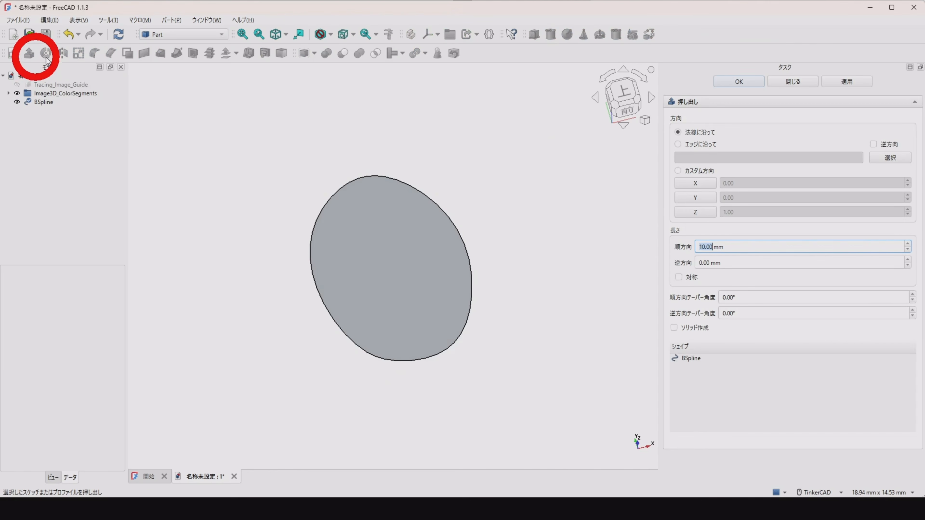
left_click(679, 171)
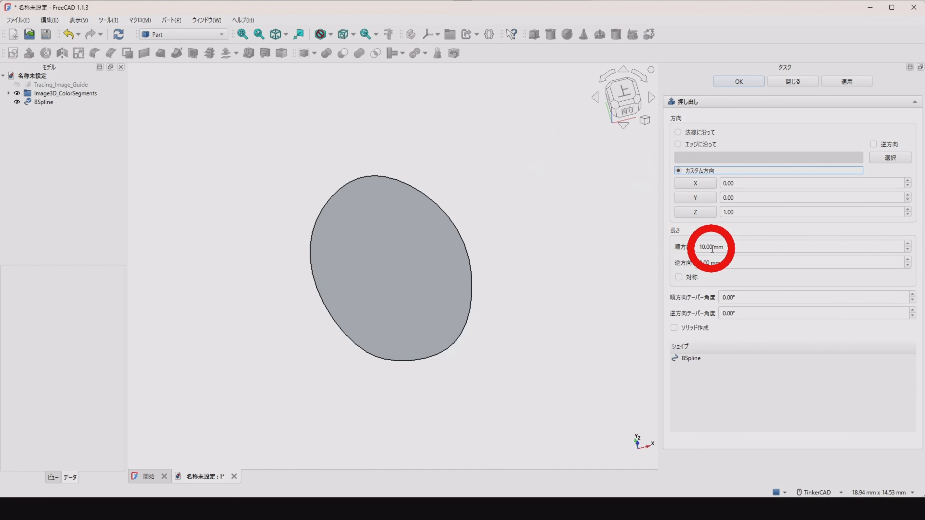
left_click(696, 330)
left_click(758, 86)
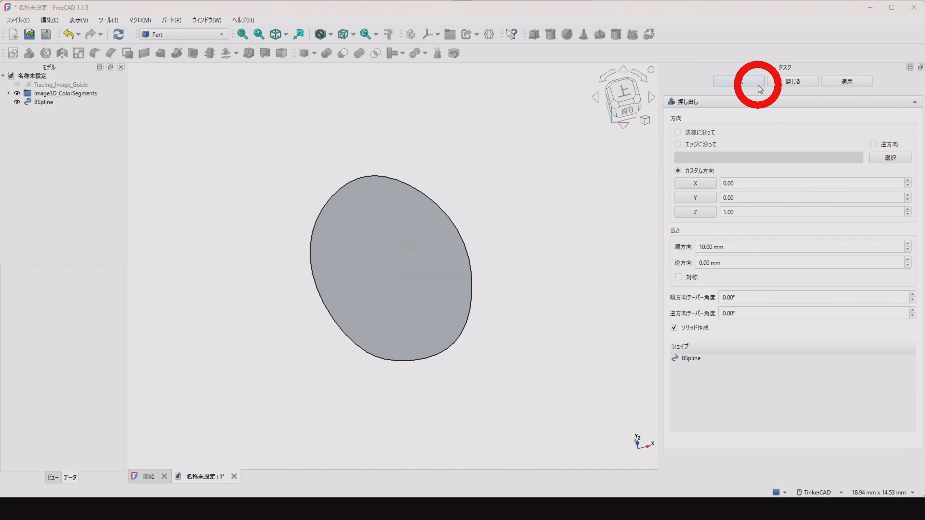
left_click(503, 266)
left_click(686, 358)
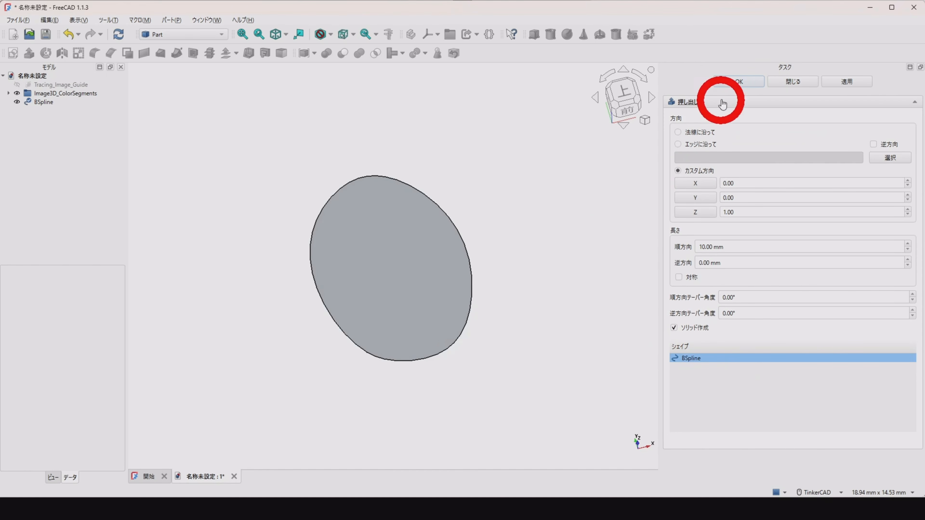
left_click(733, 84)
right_click_drag(361, 271, 380, 243)
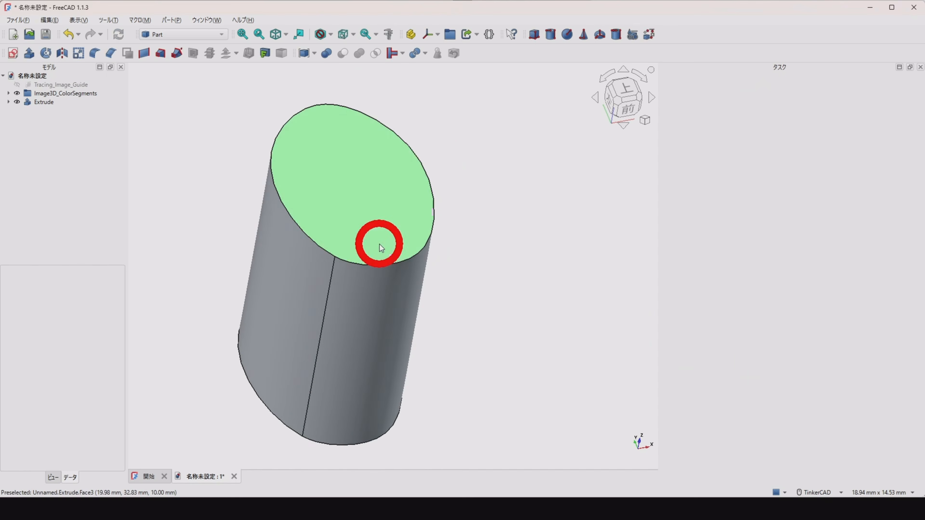
Toggle the tracing image guide on and off, and hide the Image3D_ColorSegments group
scroll(435, 186, "down", 3)
scroll(437, 189, "down", 2)
right_click_drag(470, 195, 467, 196)
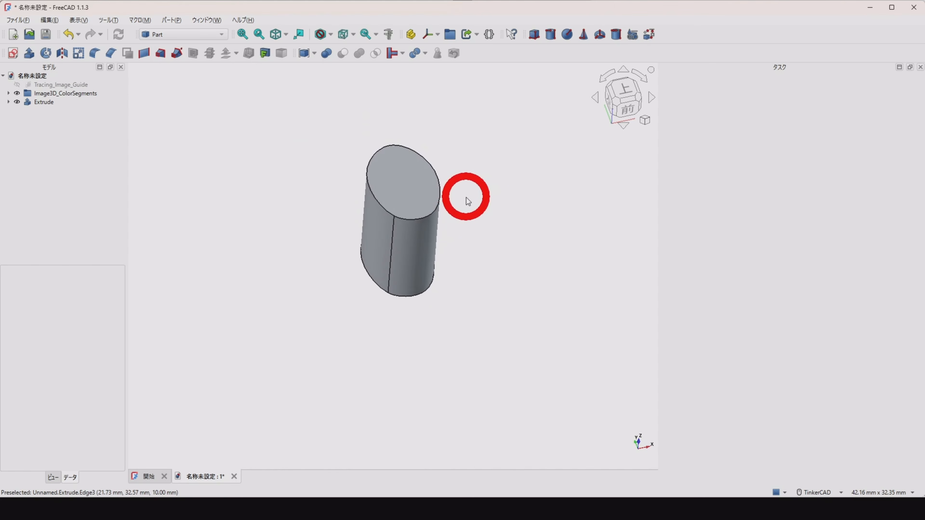
left_click(64, 86)
key("space")
key("space")
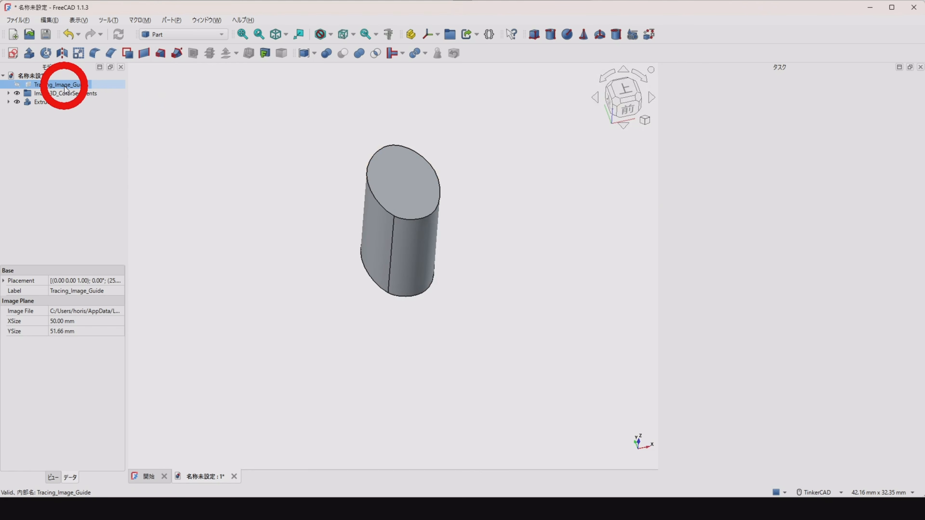
left_click(67, 94)
key("space")
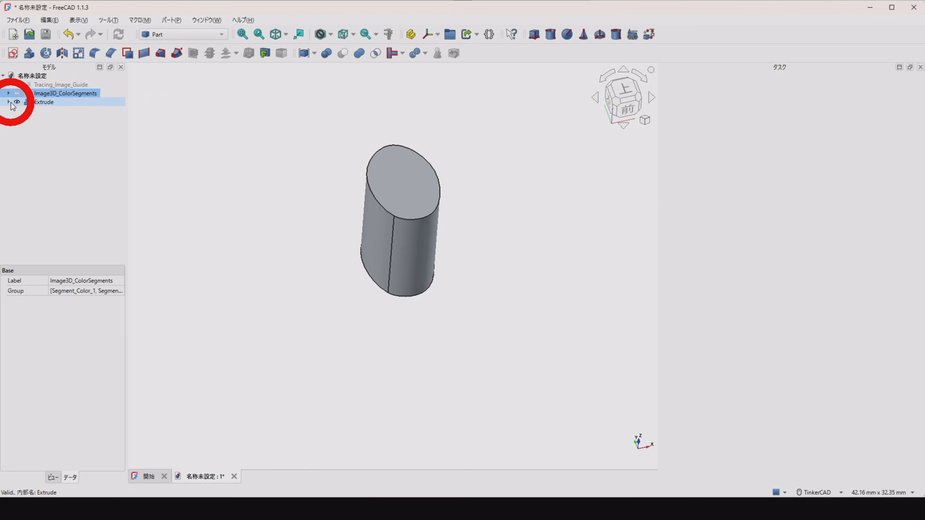
Expand the Image3D_ColorSegments group and show Segment_Color_1 through Segment_Color_5 individually around the extruded eye
left_click(8, 93)
left_click(34, 102)
key("space")
left_click(40, 110)
key("space")
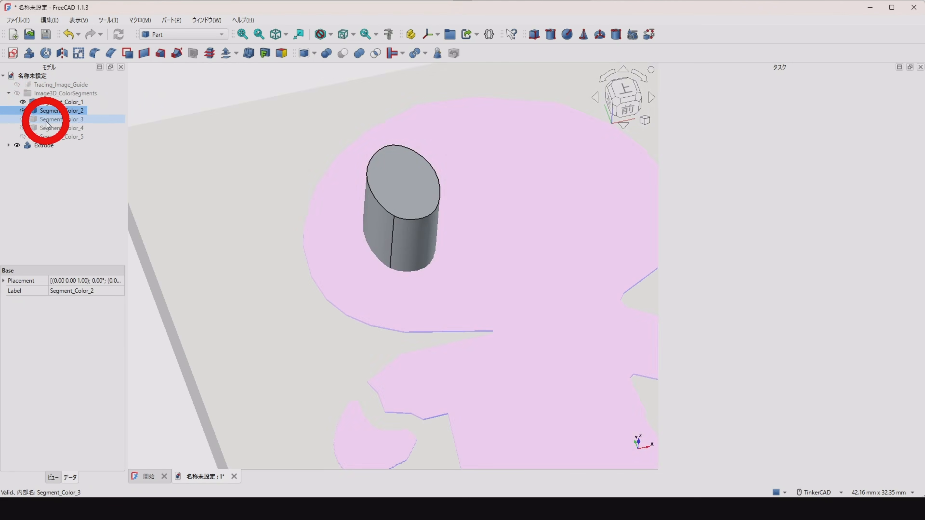
left_click(43, 119)
key("space")
left_click(48, 128)
key("space")
left_click(48, 136)
key("space")
scroll(337, 204, "down", 5)
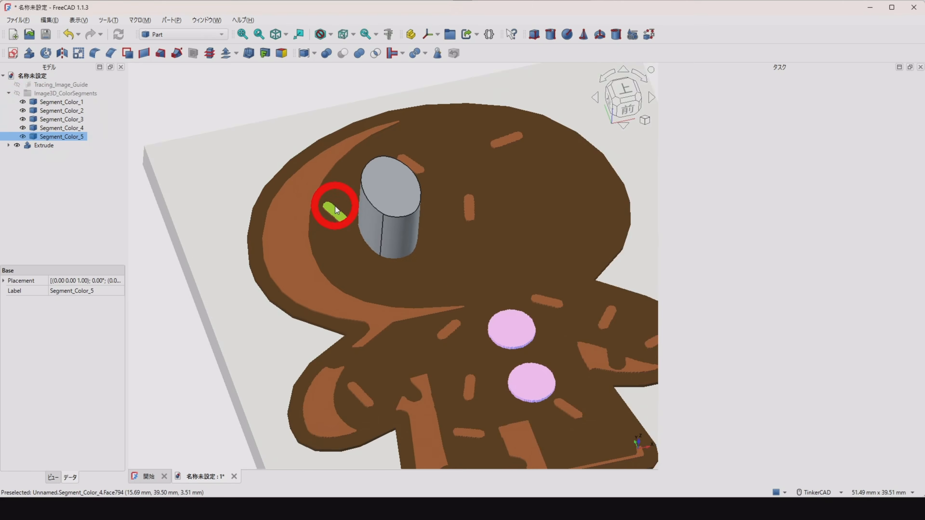
left_click(581, 138)
left_click(77, 136)
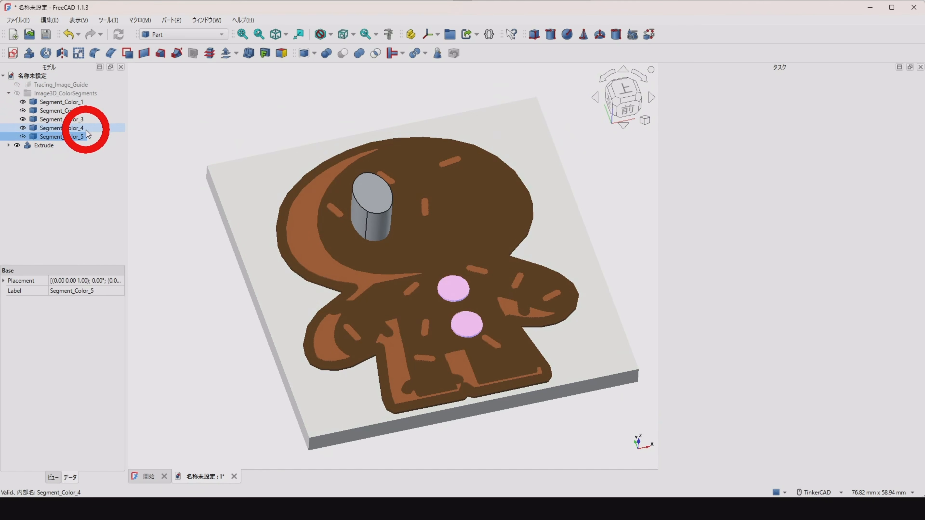
left_click(56, 128, "ctrl")
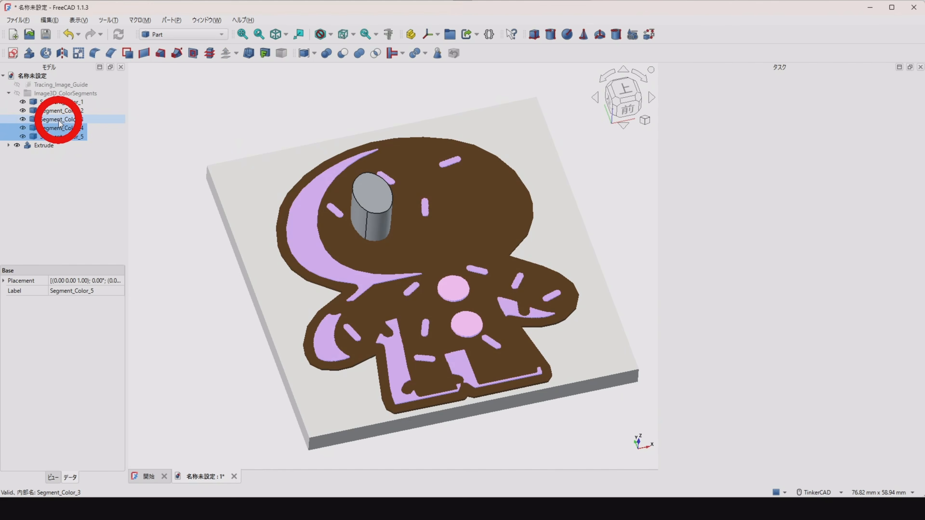
left_click(59, 119, "ctrl")
left_click(61, 111, "ctrl")
left_click(67, 102, "ctrl")
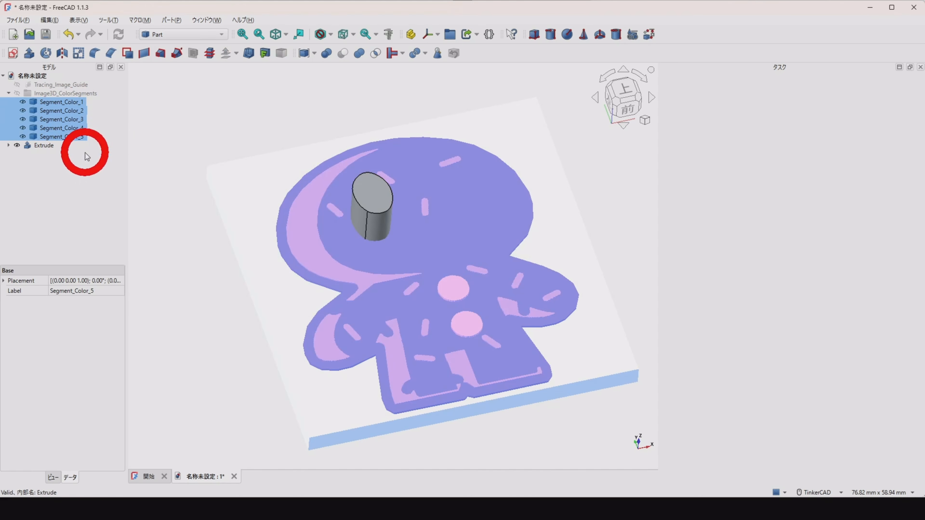
left_click(172, 120)
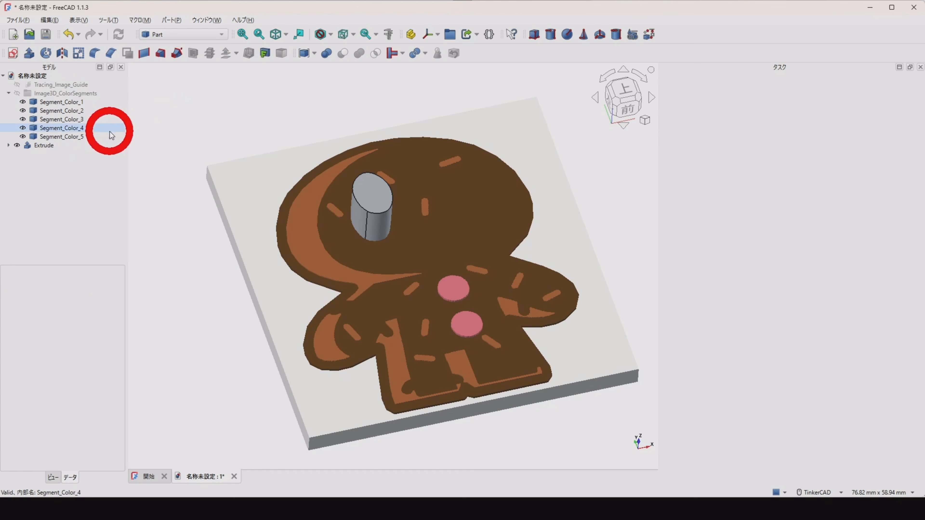
Combine Segment_Color_1 through Segment_Color_5 into one compound
left_click(59, 138)
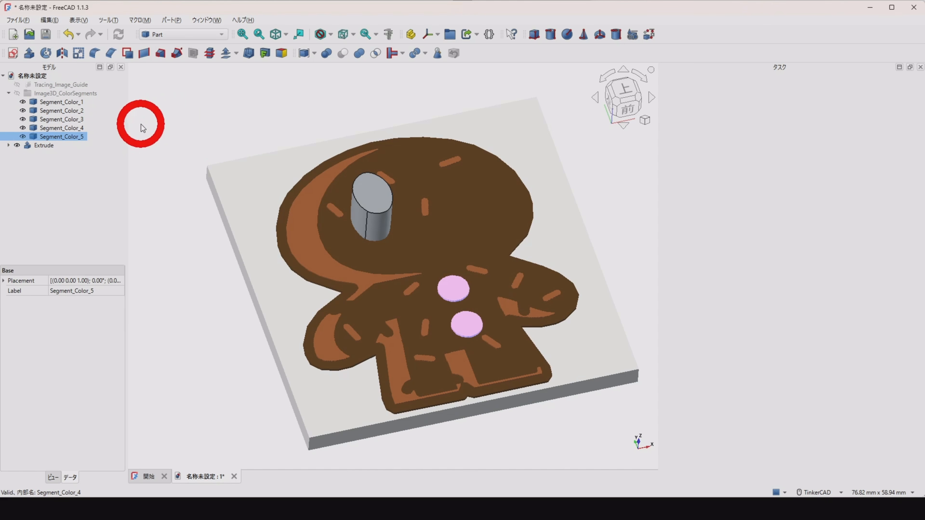
left_click(71, 128, "ctrl")
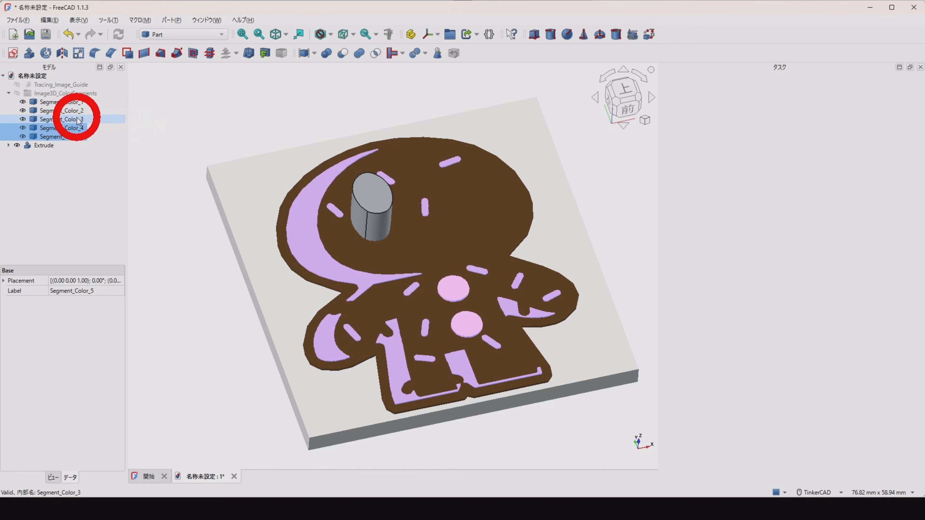
left_click(77, 120, "ctrl")
left_click(74, 102, "ctrl")
left_click(73, 111, "ctrl")
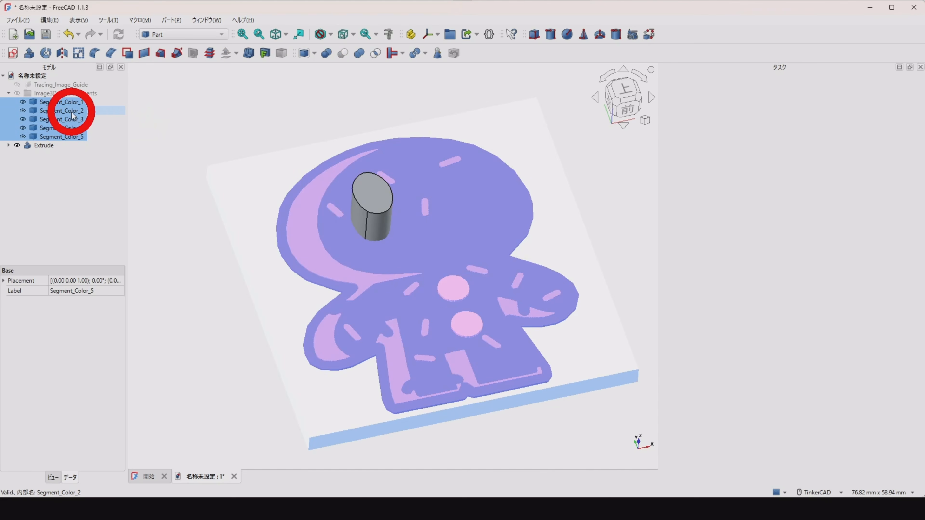
left_click(303, 54)
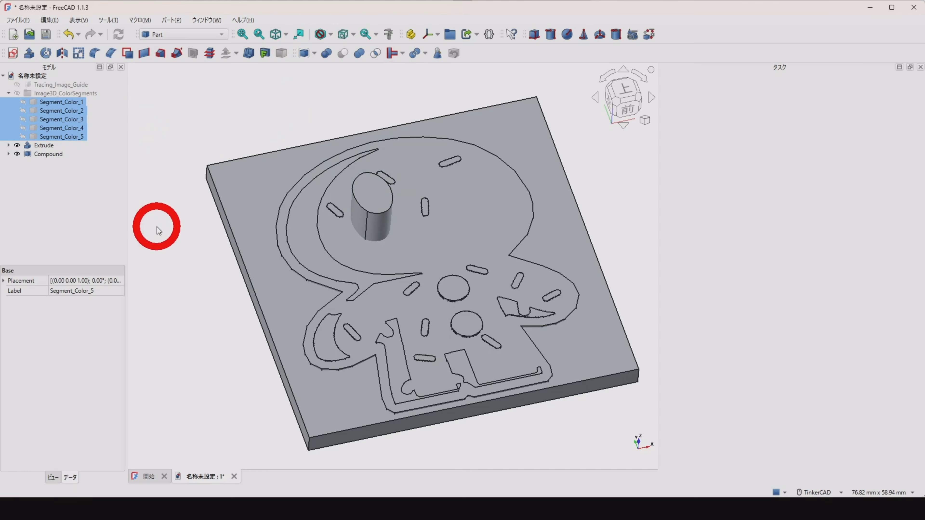
Hide the compound, expand it and show each of its five colour segments individually
left_click(44, 153)
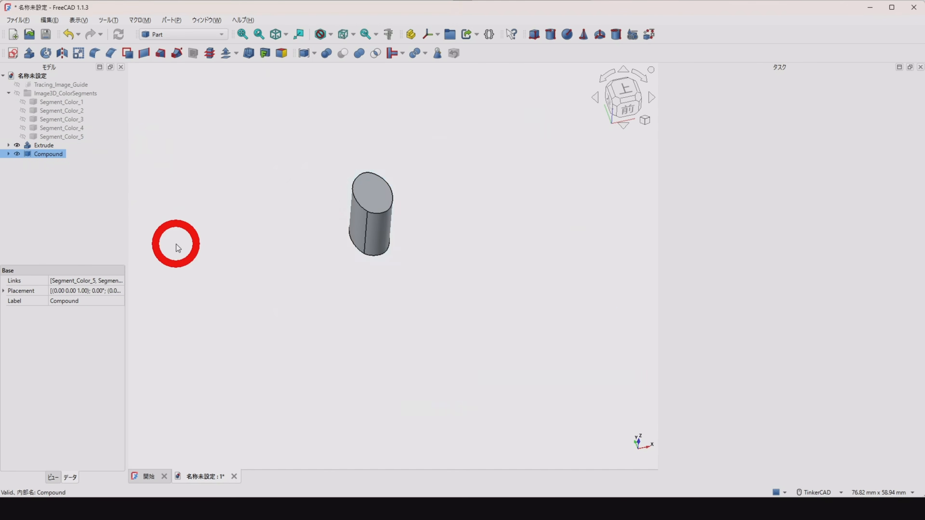
key("space")
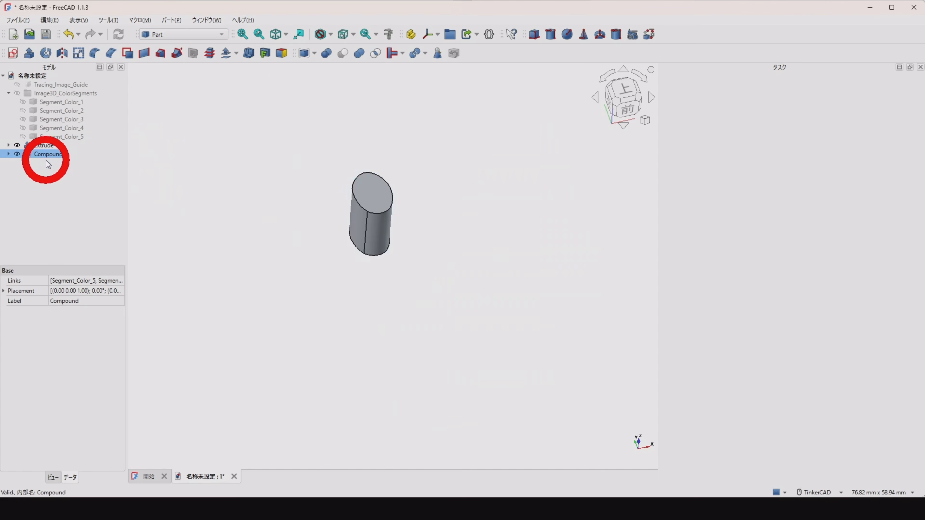
left_click(8, 153)
left_click(49, 163)
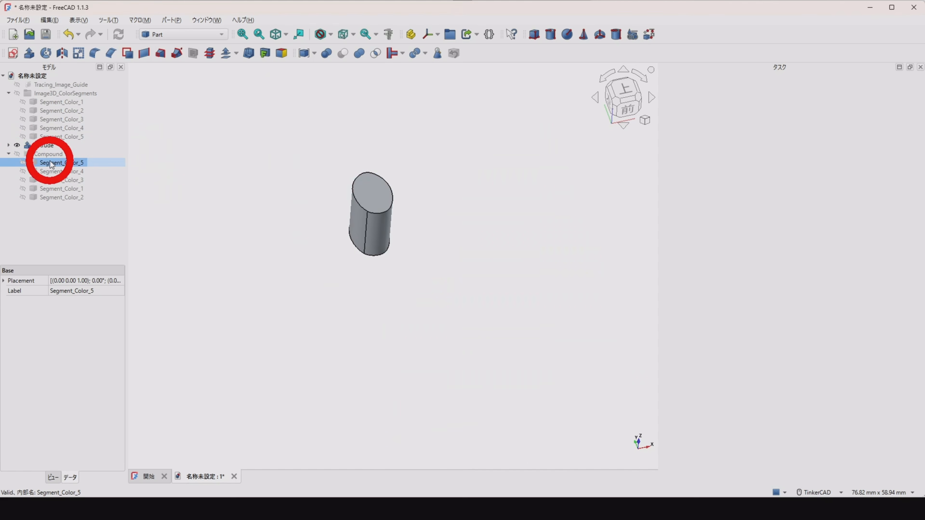
key("space")
left_click(51, 171)
key("space")
left_click(52, 180)
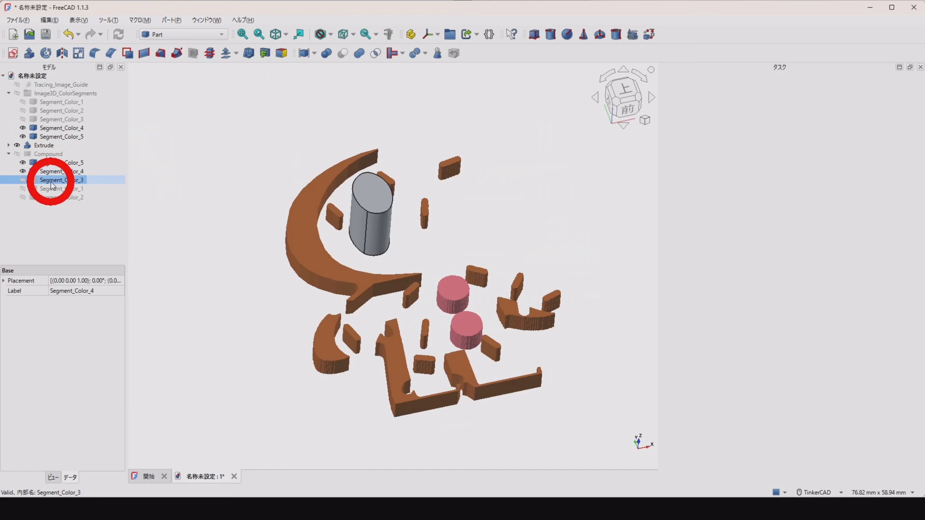
key("space")
left_click(53, 188)
key("space")
left_click(52, 197)
key("space")
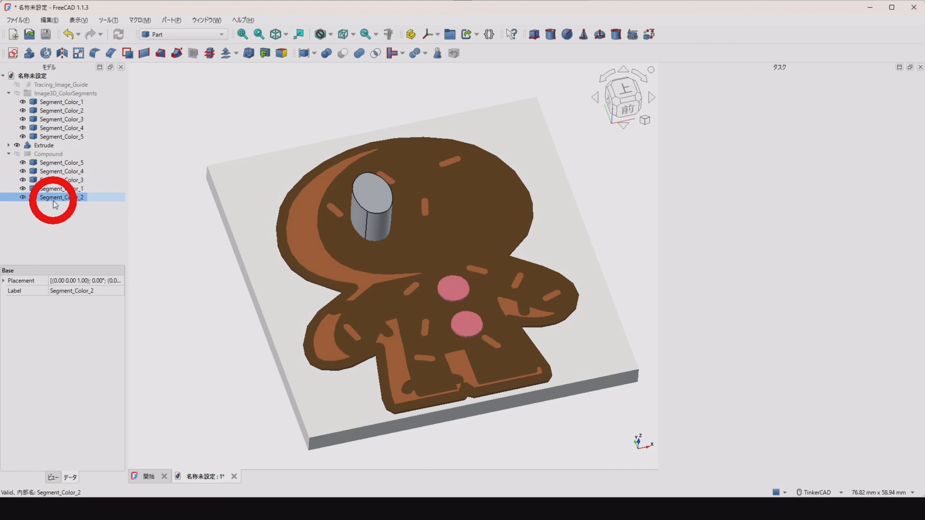
Undo the compound and eye extrusion operations, and delete the background plate Segment_Color_1
left_click(68, 34)
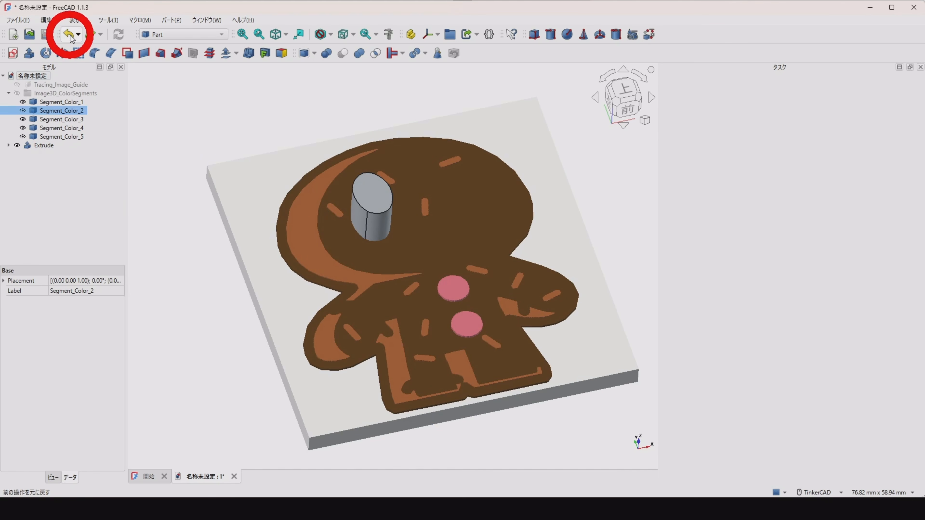
left_click(68, 34)
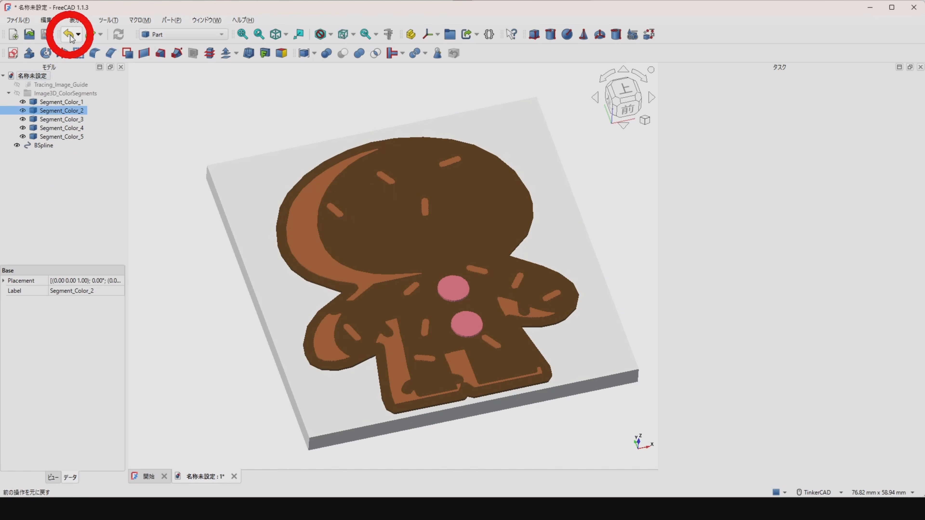
left_click(233, 187)
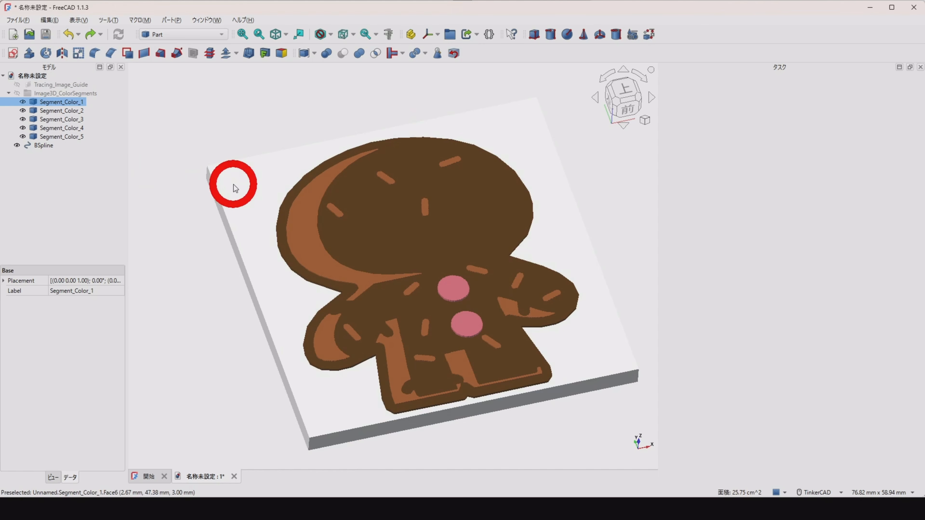
key("Delete")
Combine Segment_Color_2 through Segment_Color_5 into a compound and collapse the Image3D_ColorSegments group
left_click(86, 128)
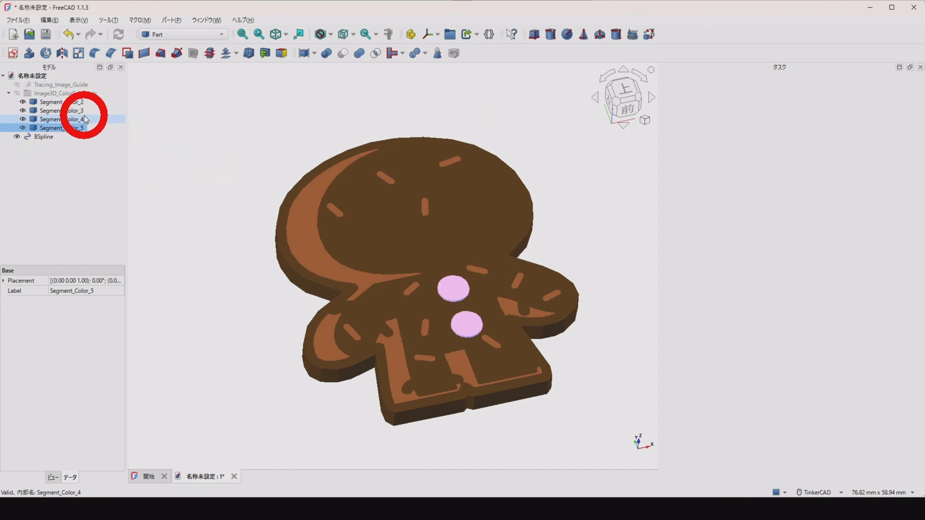
left_click(80, 103, "shift")
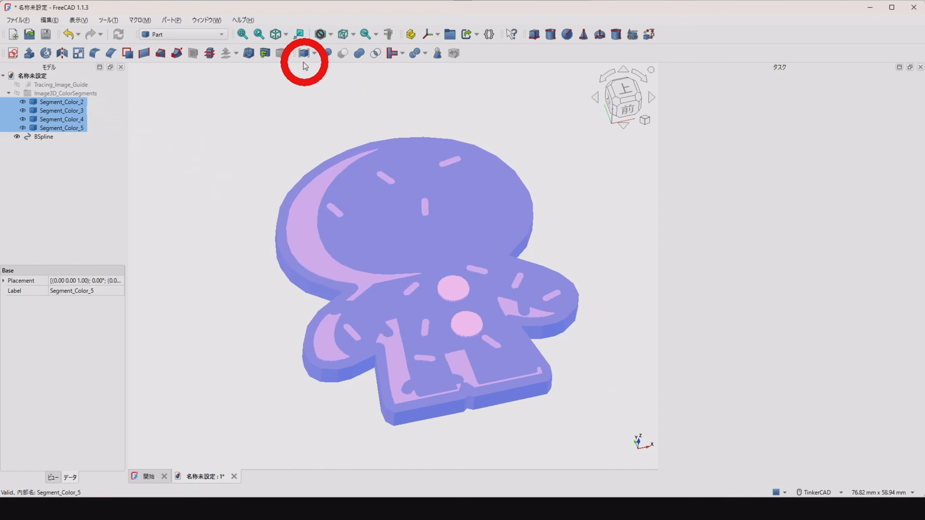
left_click(305, 53)
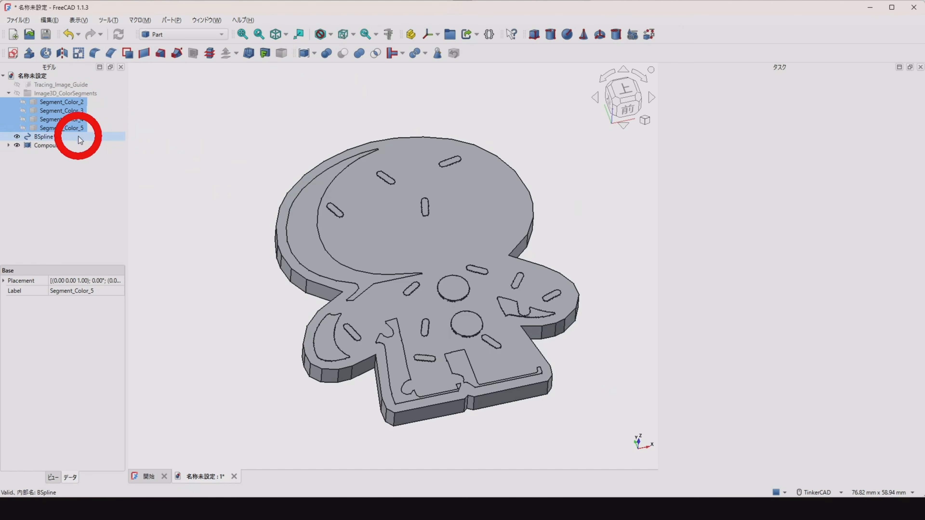
left_click(8, 93)
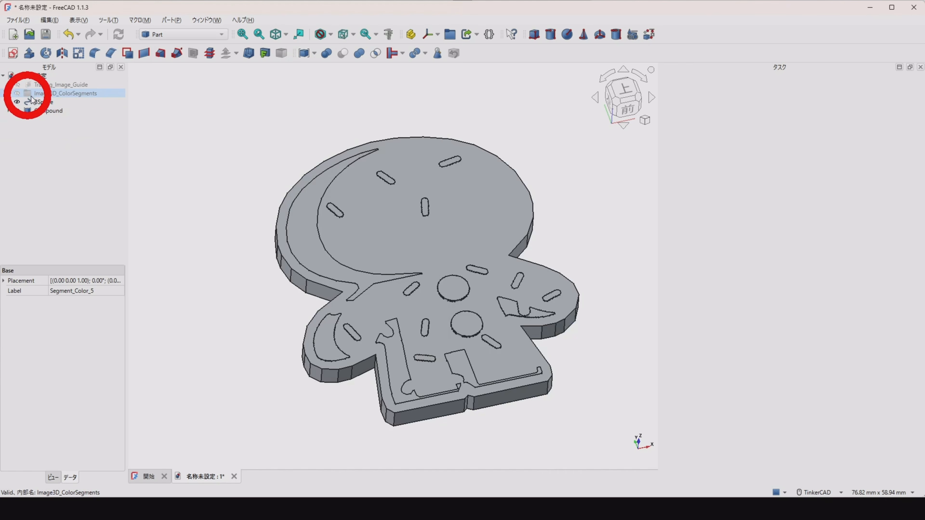
double_click(45, 101)
left_click(54, 114)
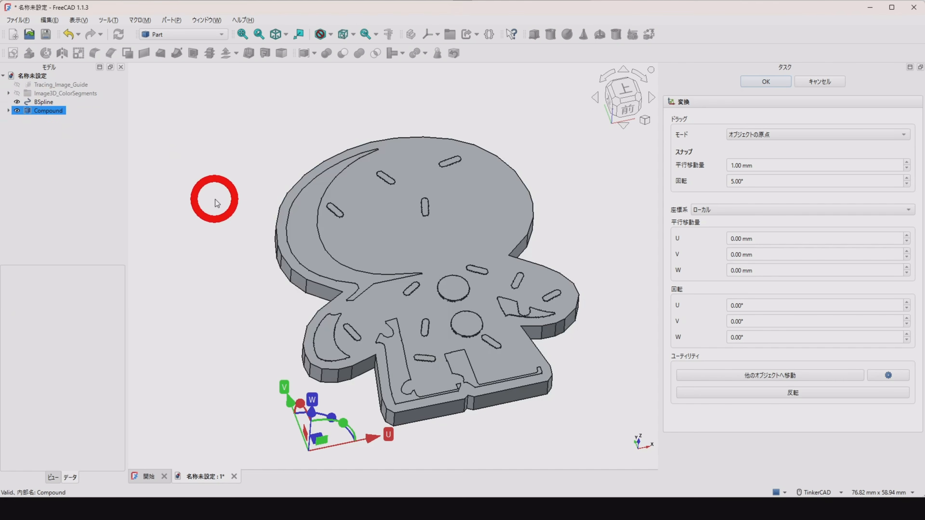
mouse_move(279, 278)
right_mouse_down()
mouse_move(304, 243)
mouse_move(384, 254)
mouse_move(419, 248)
mouse_move(355, 295)
mouse_move(276, 289)
mouse_move(282, 292)
right_mouse_up()
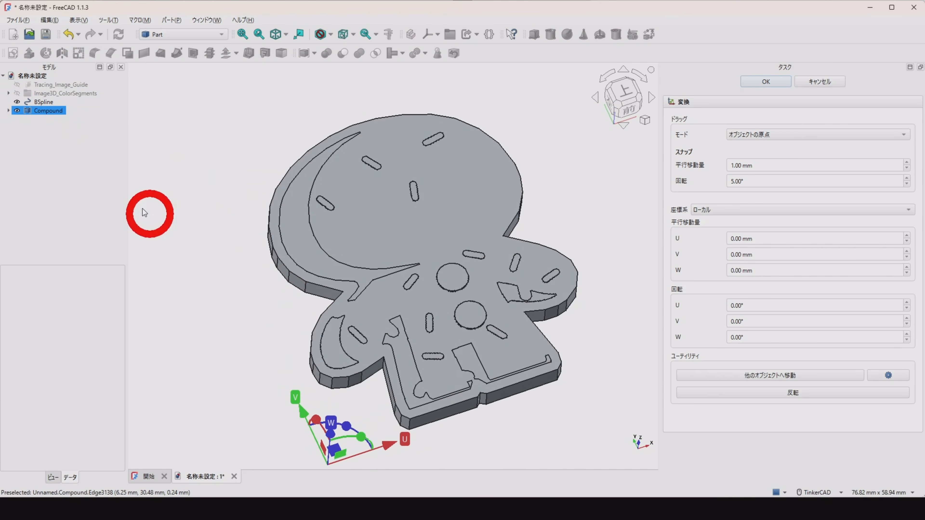
left_click(33, 103)
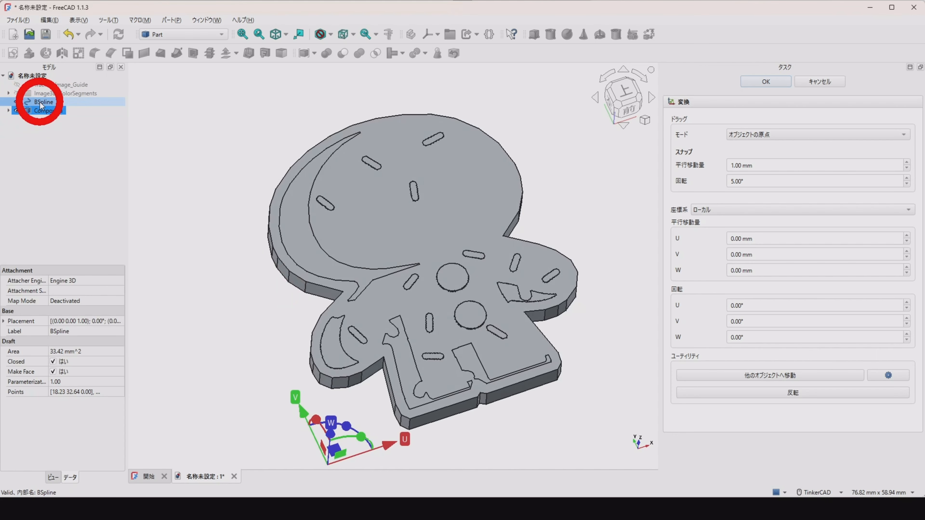
left_click(325, 192)
key("space")
left_click(368, 224)
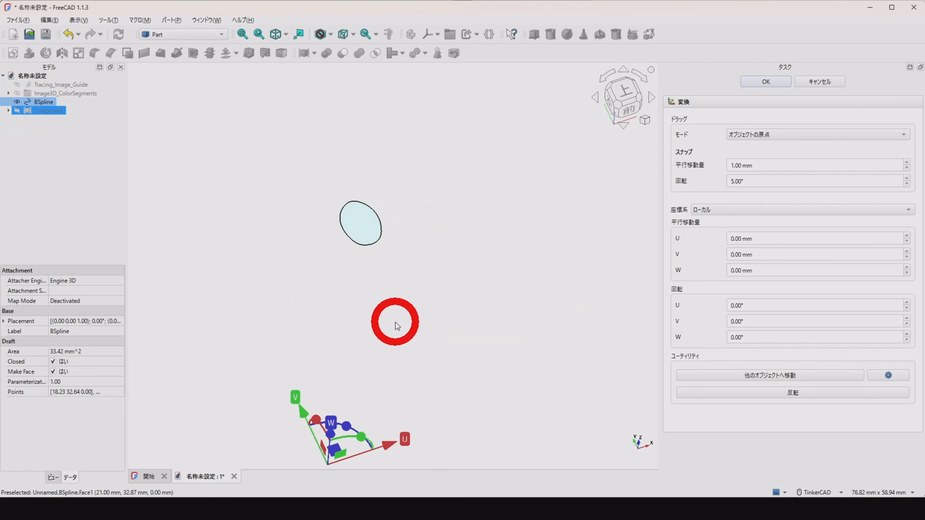
right_click_drag(395, 323, 336, 253)
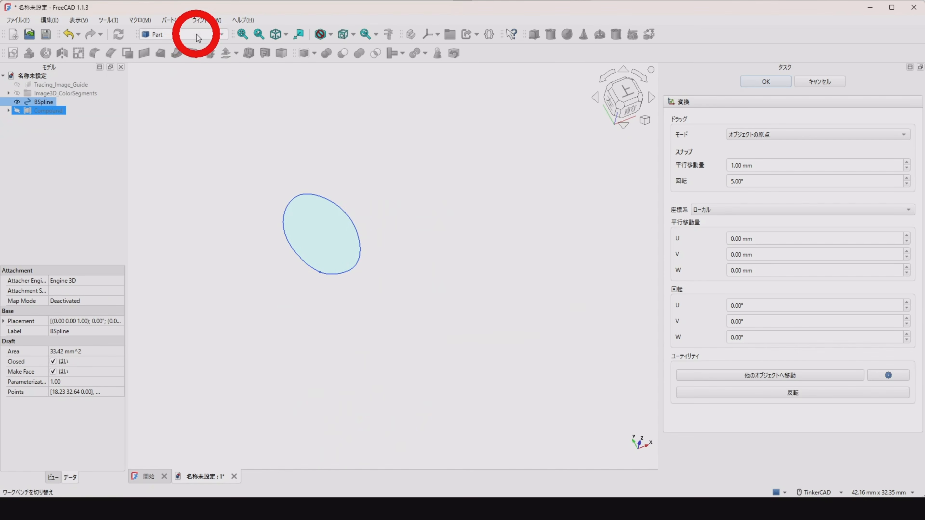
left_click(275, 169)
key("Escape")
Hide the compound and extrude the eye B-spline 10 mm as a solid along the custom direction Z 1.00
left_click(318, 196)
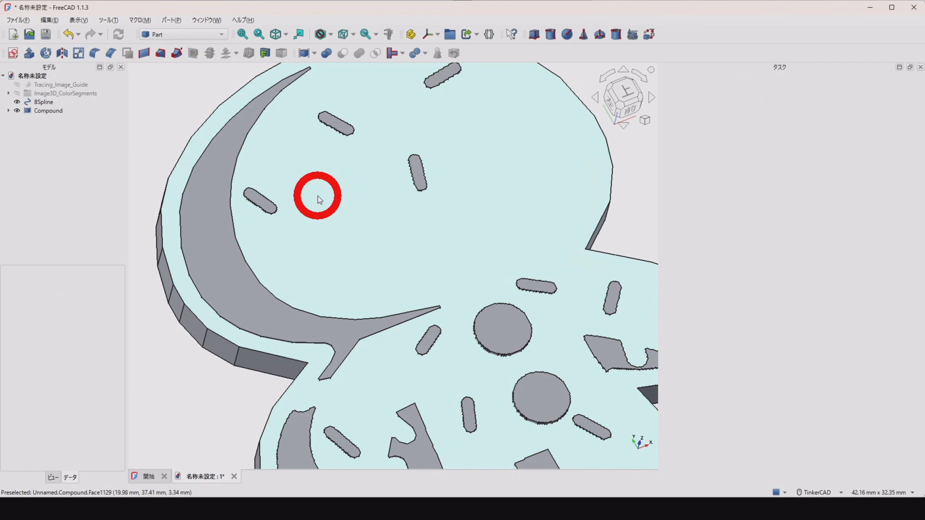
key("space")
left_click(36, 102)
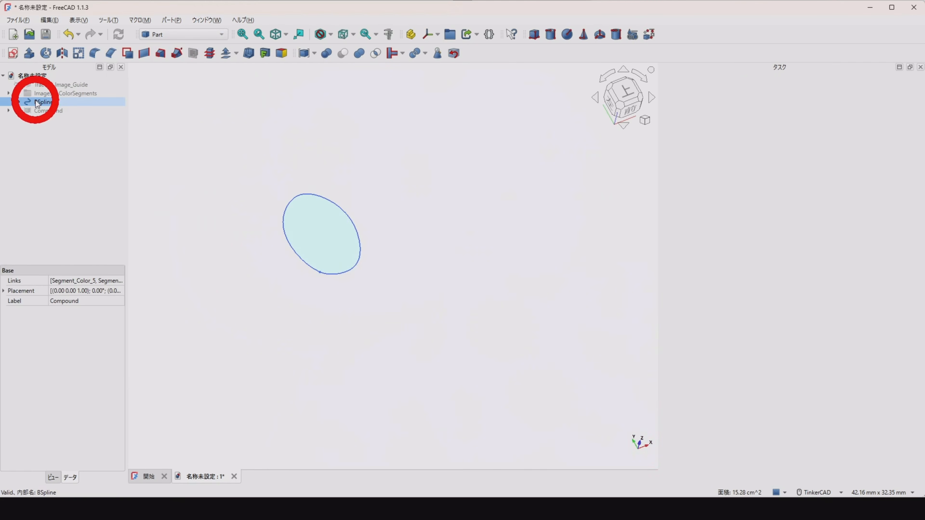
left_click(32, 56)
left_click(679, 173)
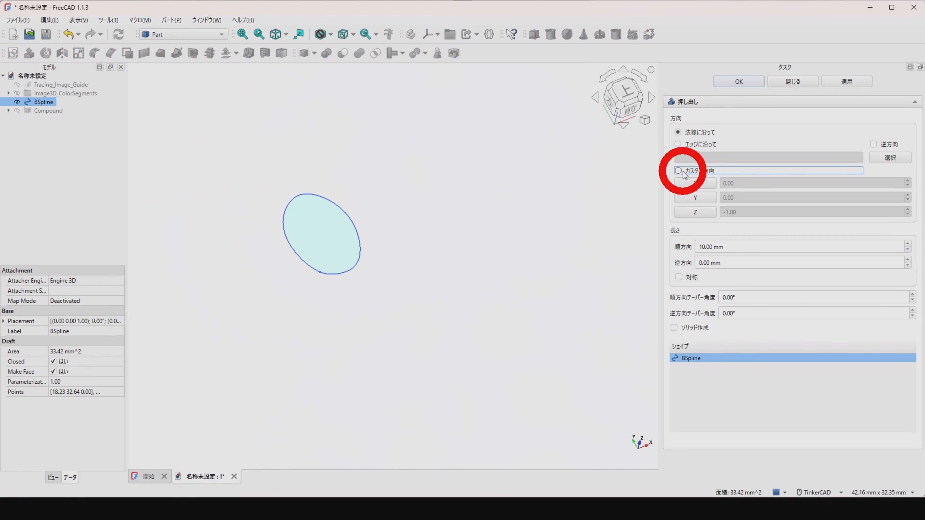
left_click(691, 212)
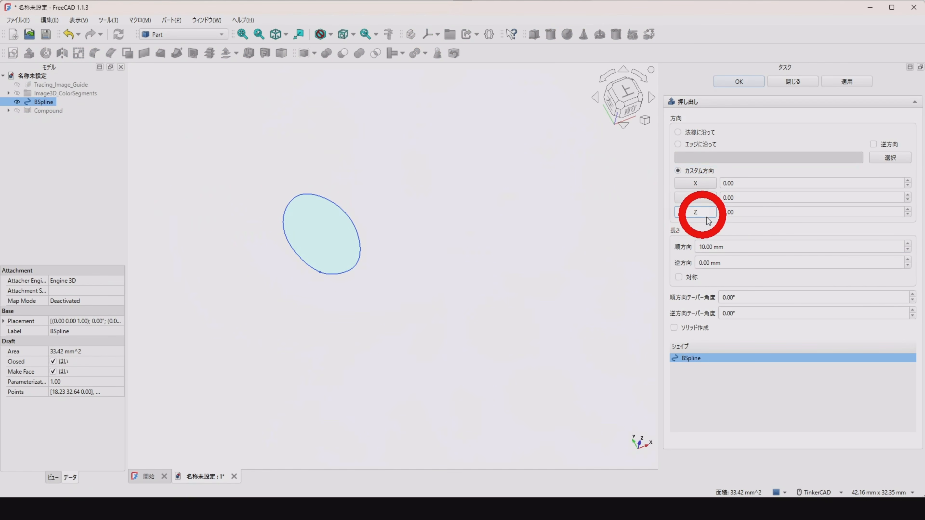
left_click(724, 328)
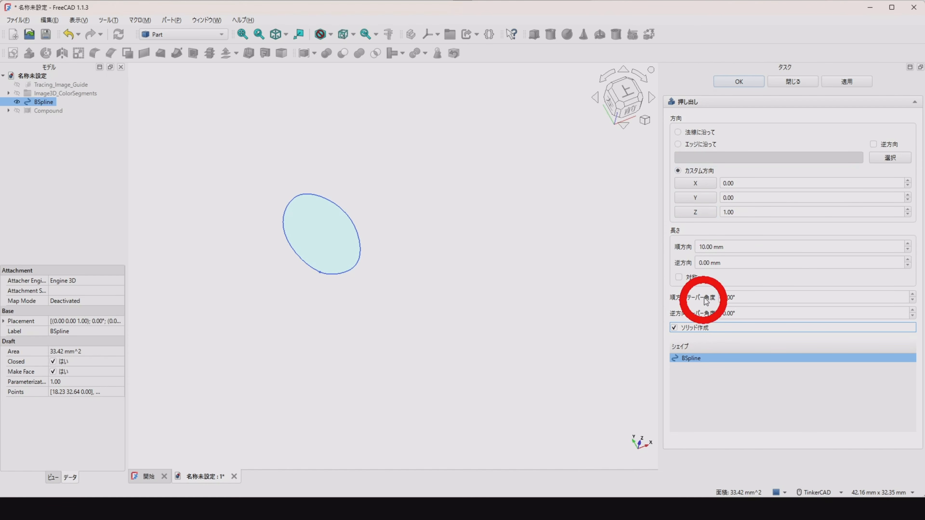
left_click(732, 83)
Show the gingerbread compound around the extruded eye
left_click(52, 101)
key("space")
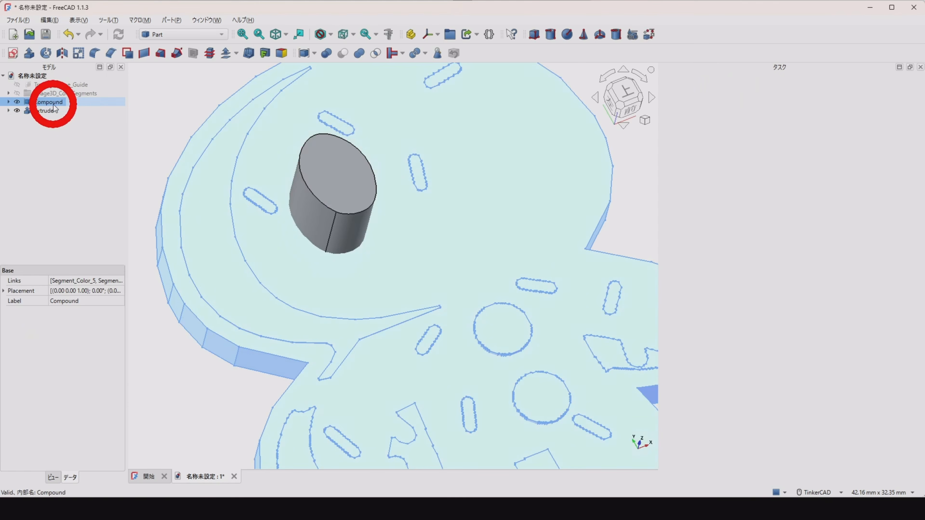
scroll(244, 189, "down", 4)
mouse_move(399, 280)
right_mouse_down()
mouse_move(441, 236)
mouse_move(525, 200)
mouse_move(454, 246)
mouse_move(425, 285)
mouse_move(373, 285)
mouse_move(491, 186)
right_mouse_up()
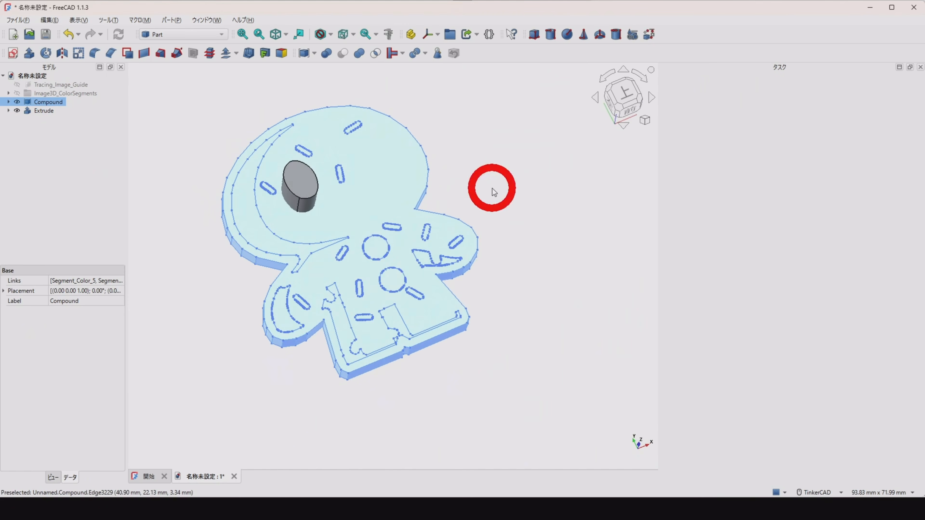
left_click(484, 190)
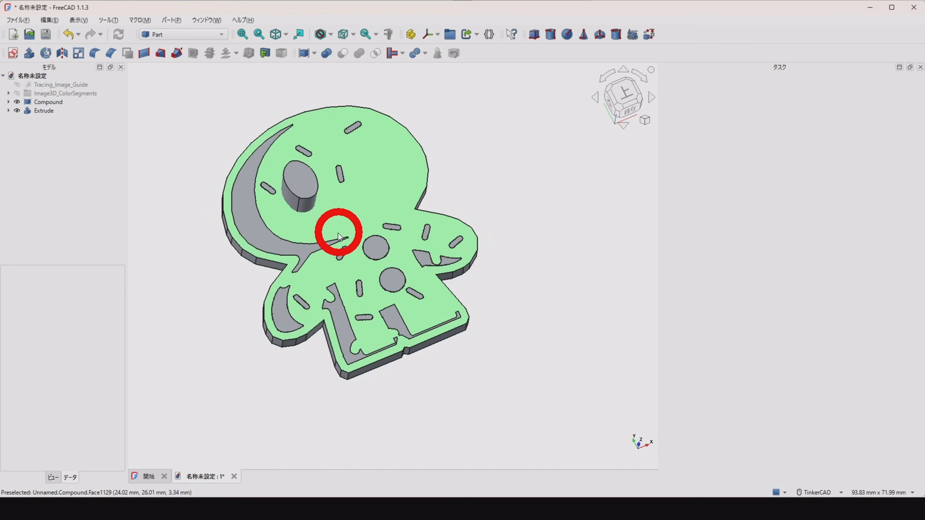
Subtract the extruded eye from the gingerbread compound with a Boolean Cut
left_click(57, 105)
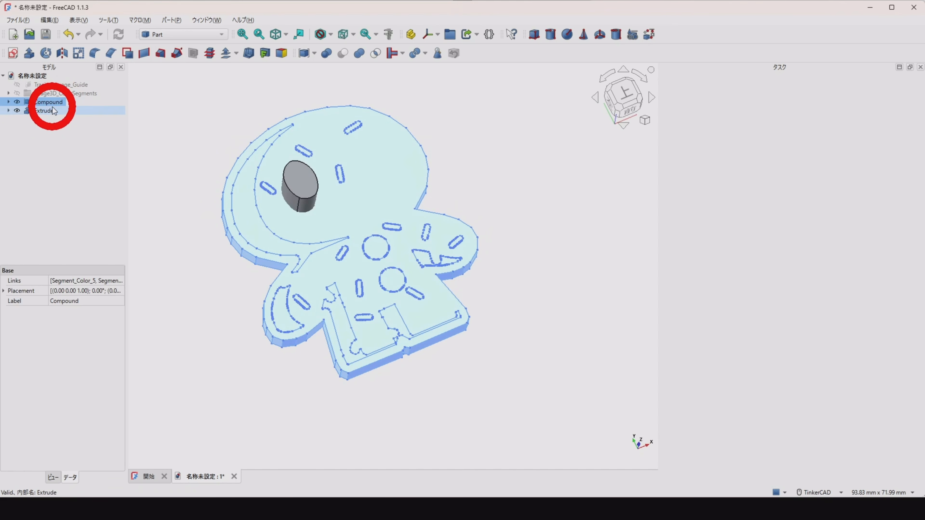
left_click(53, 111, "ctrl")
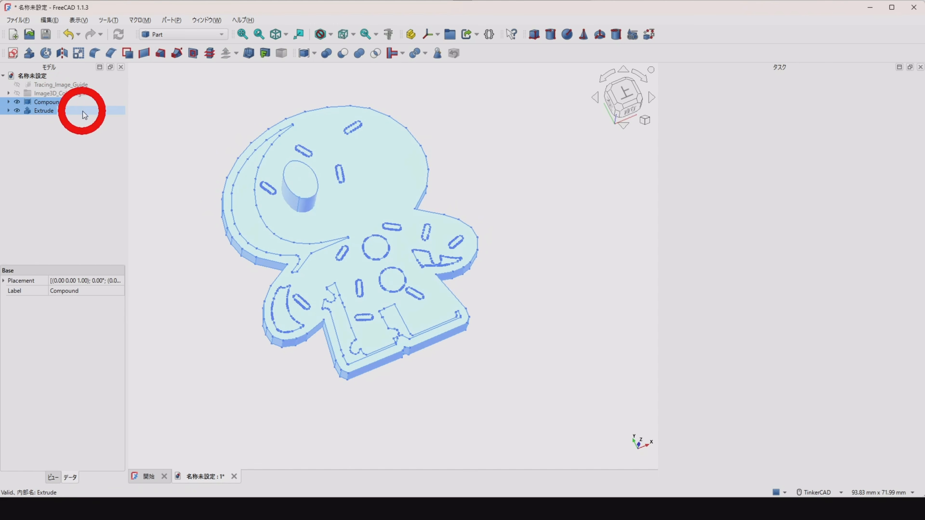
left_click(344, 54)
right_click_drag(337, 358, 263, 280)
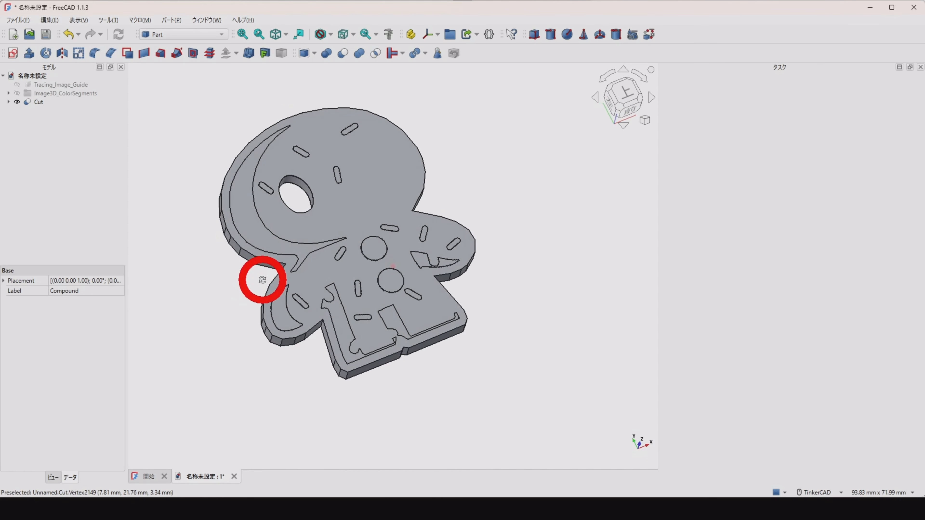
Switch to the Click Factory workbench and start a stamp of type 角スタンプ (持ち手付き), accepting its side width
left_click(224, 34)
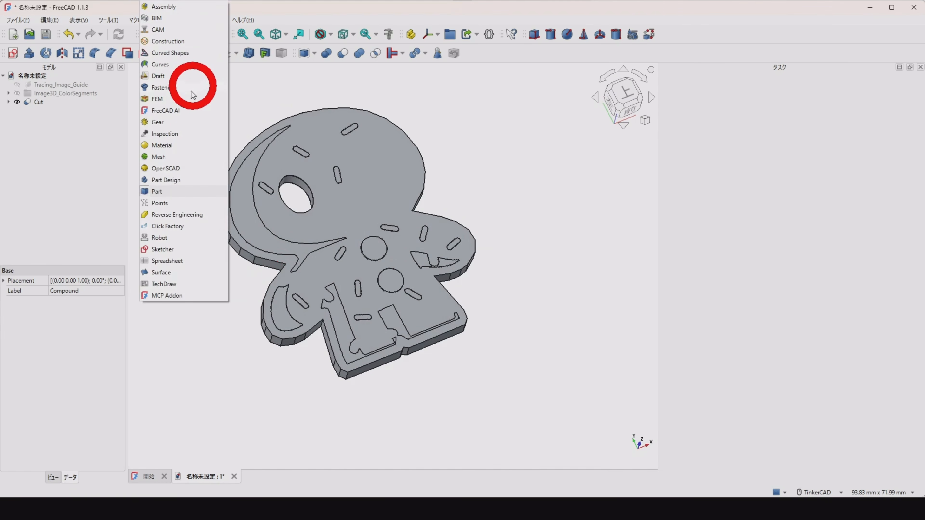
left_click(168, 226)
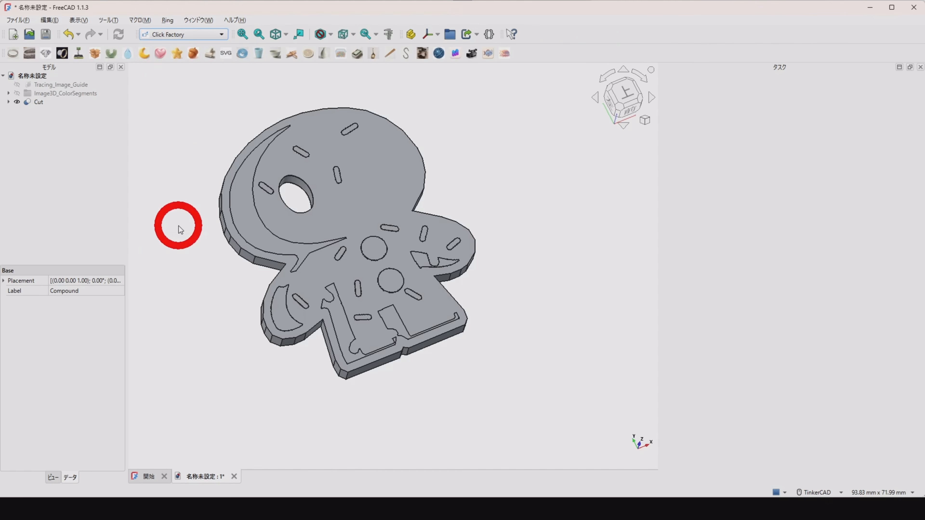
left_click(214, 55)
left_click(428, 242)
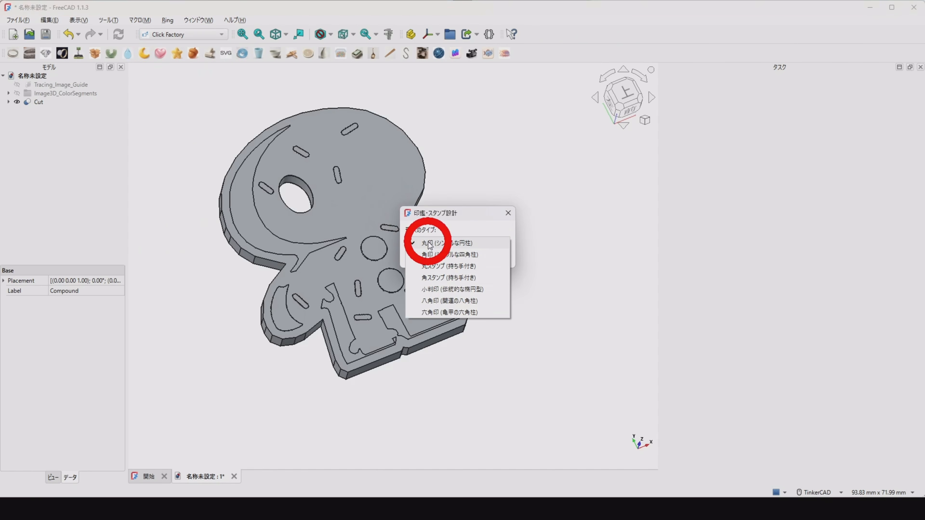
left_click(439, 279)
left_click(446, 256)
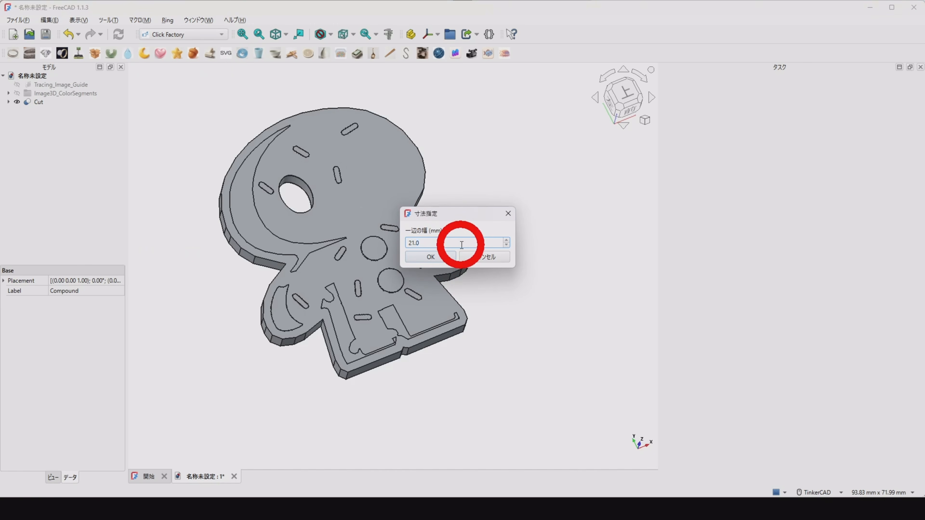
left_click(453, 255)
Generate the stamp with 文字を入力する as the design source, a single punctuation mark as text and the engraved style (底に彫り込む)
left_click(482, 242)
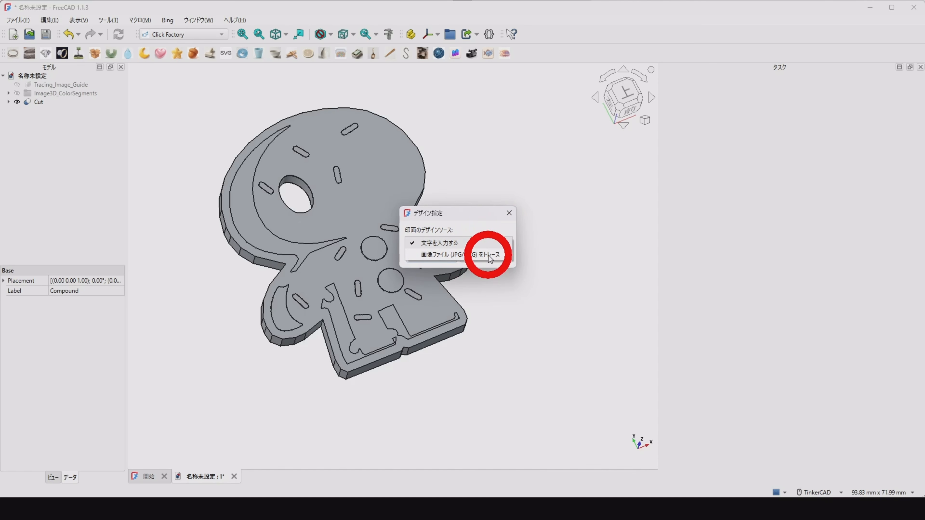
left_click(464, 242)
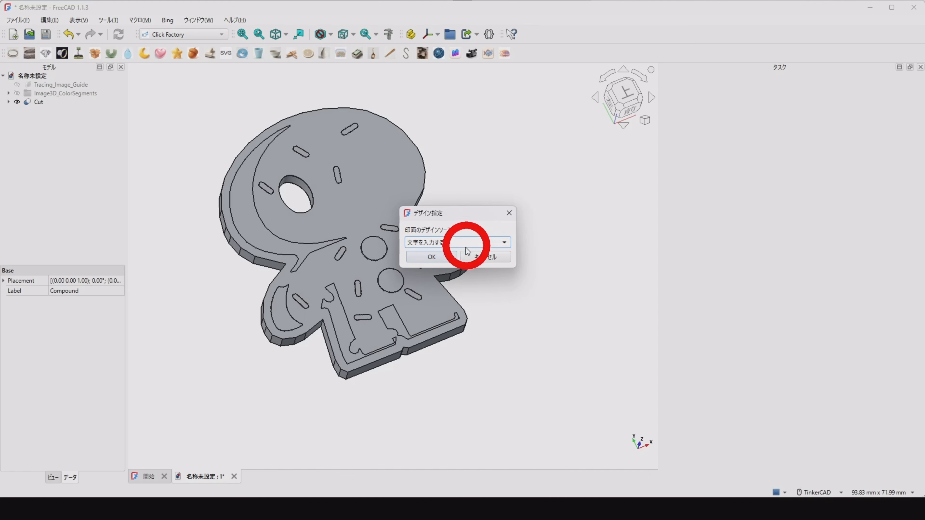
left_click(450, 259)
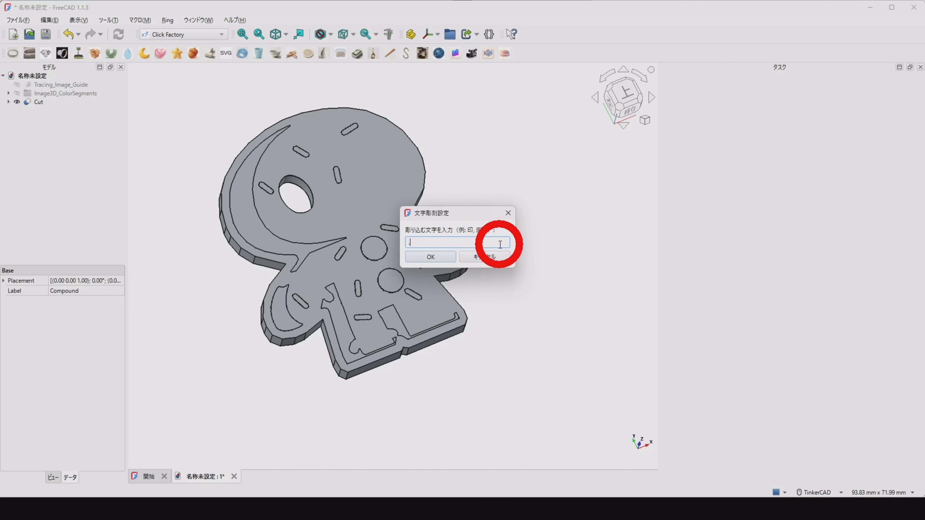
left_click(453, 260)
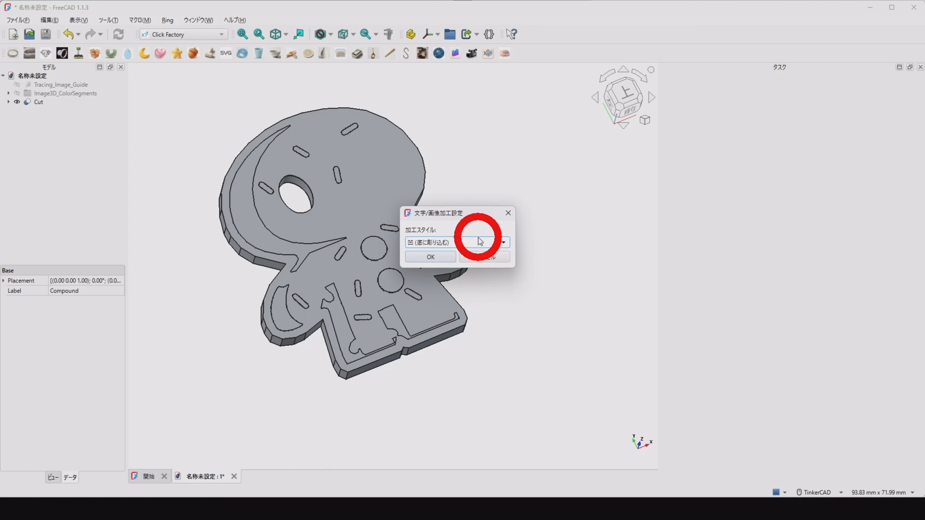
left_click(454, 257)
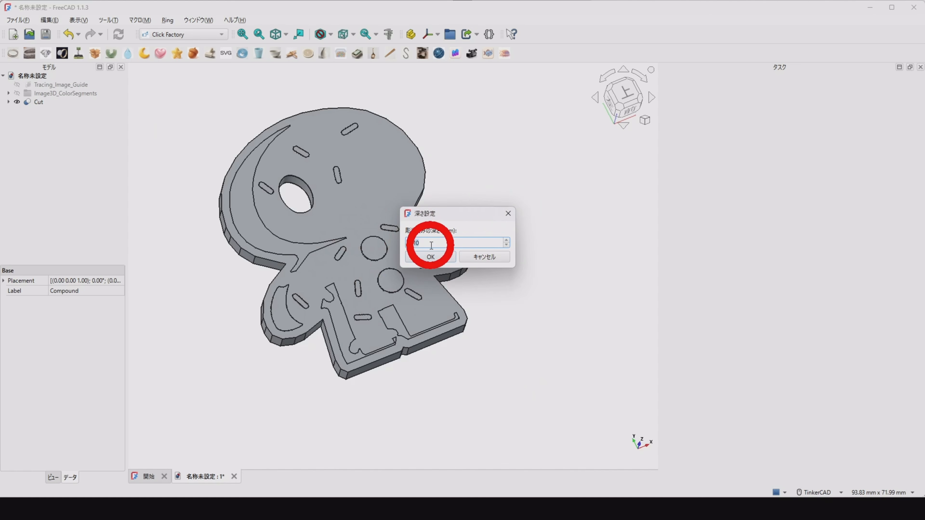
left_click(430, 257)
right_click_drag(433, 258, 464, 176)
scroll(340, 117, "down", 3)
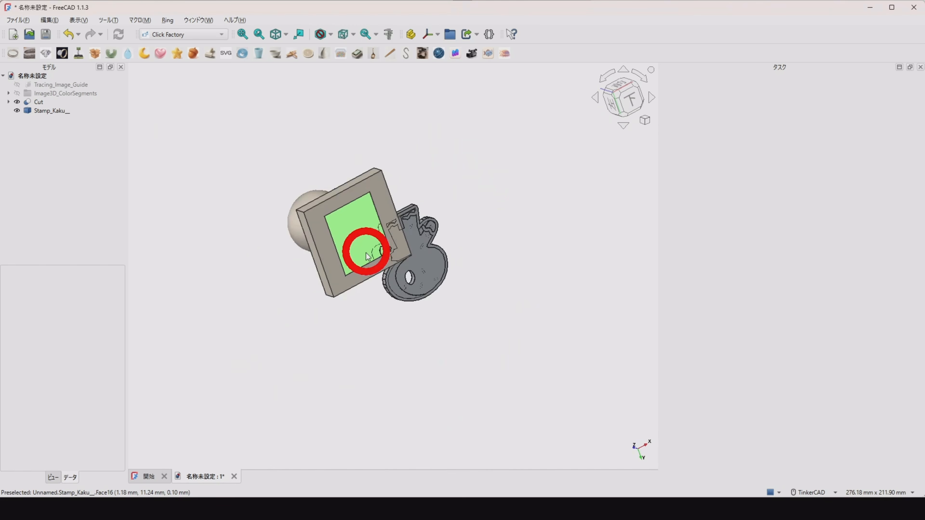
scroll(366, 253, "up", 3)
right_click_drag(475, 227, 427, 321)
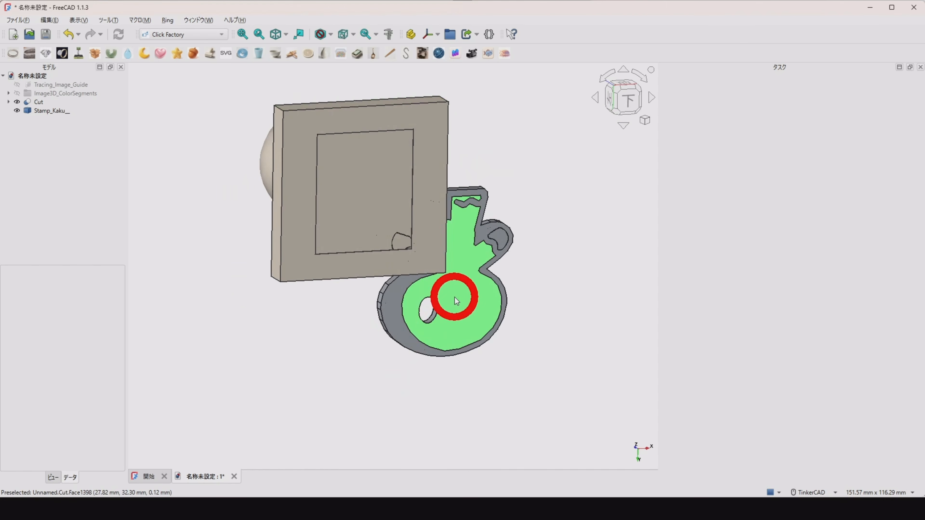
Edit the placement of the gingerbread Cut, moving it to X -23 mm and Y -25 mm
left_click(34, 109)
left_click(35, 103)
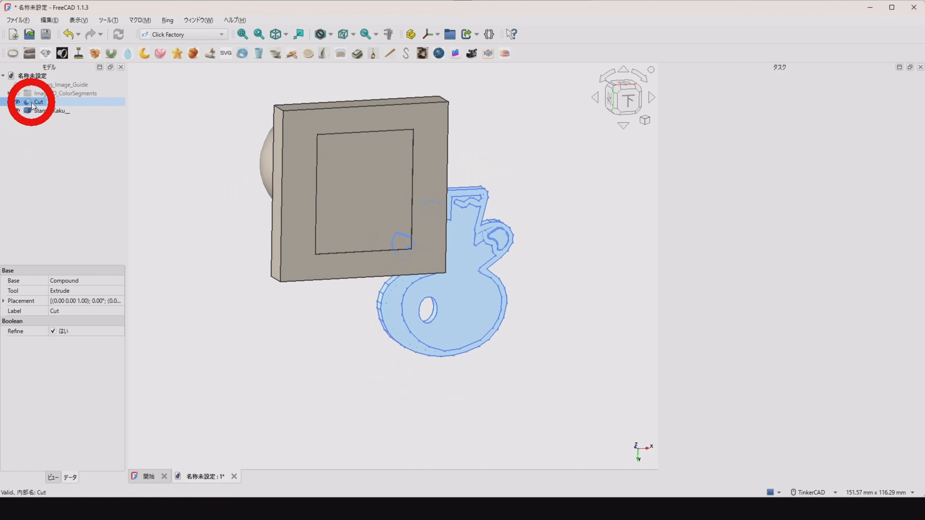
left_click_drag(128, 263, 197, 260)
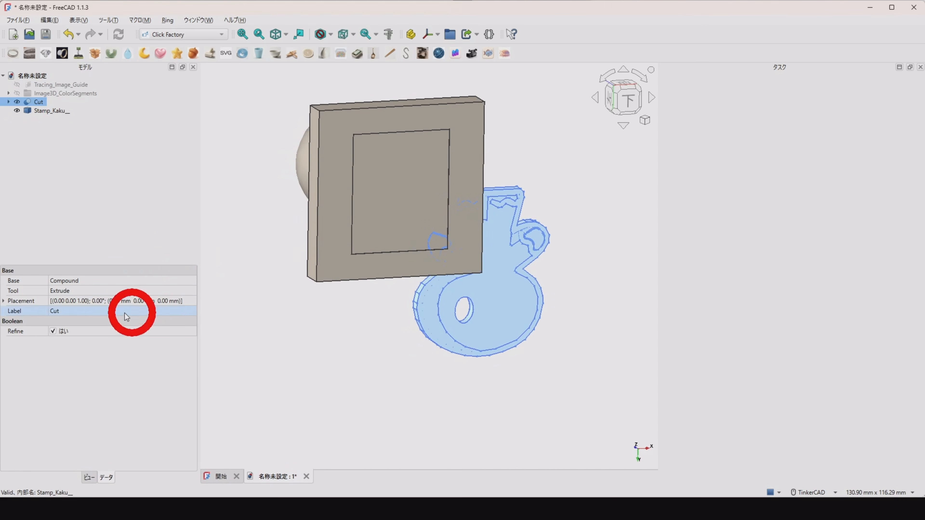
left_click(14, 303)
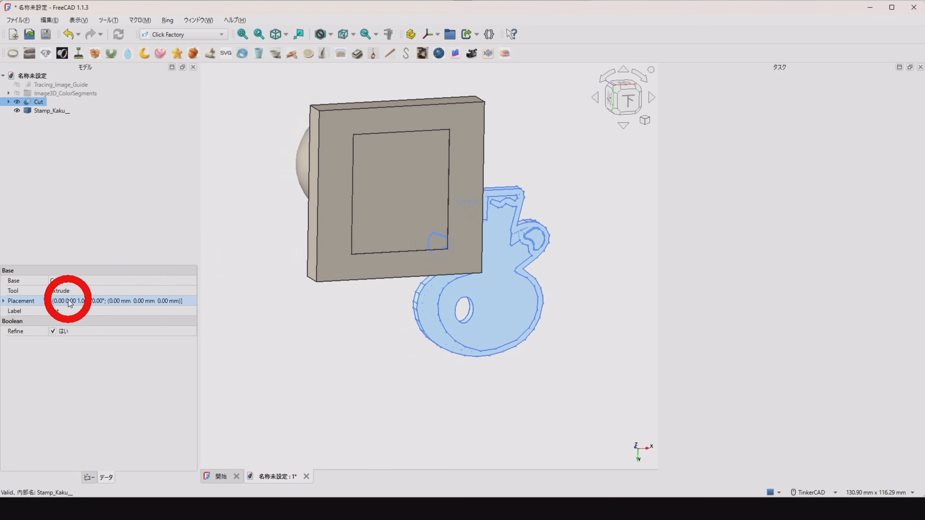
left_click(190, 305)
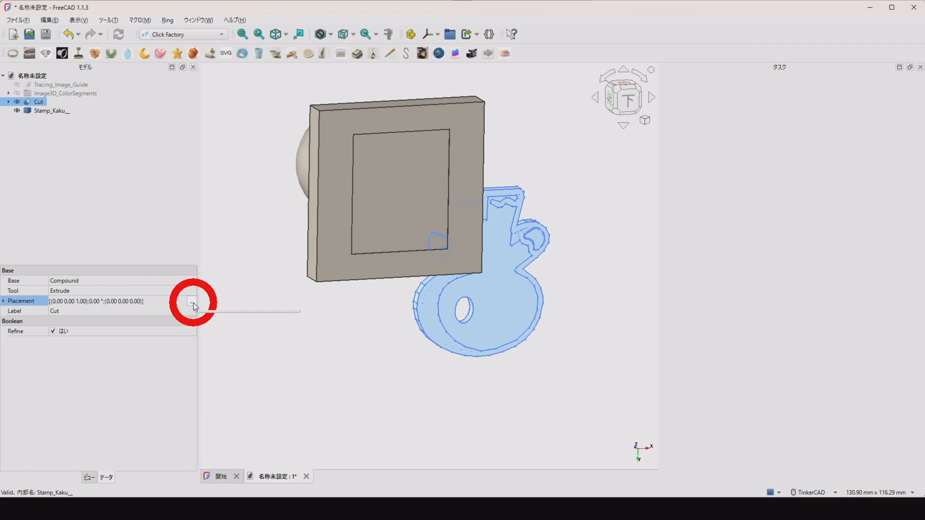
left_click(192, 302)
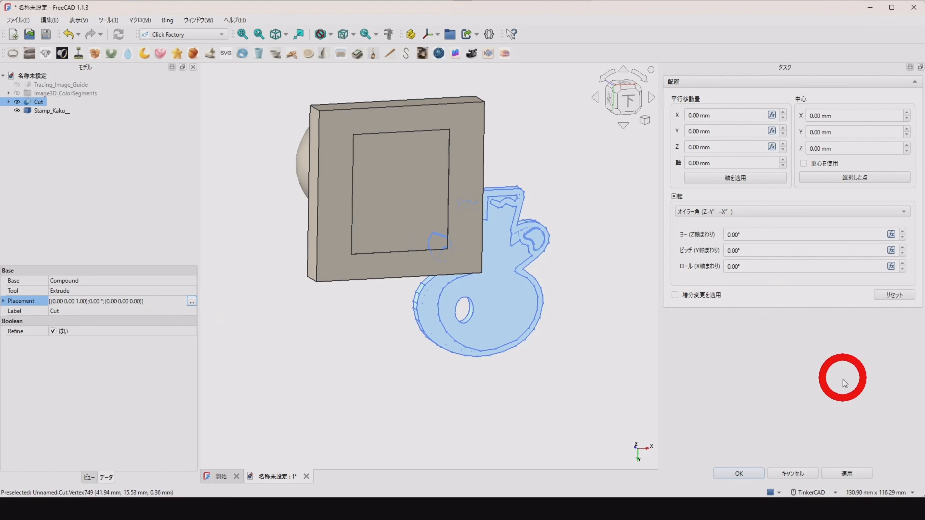
left_click(715, 115)
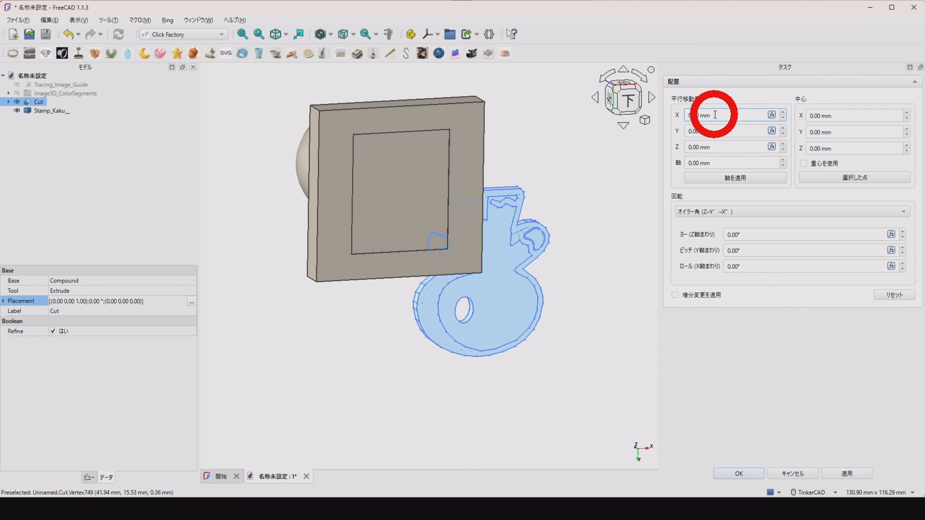
scroll(715, 114, "up", 7)
scroll(715, 115, "down", 20)
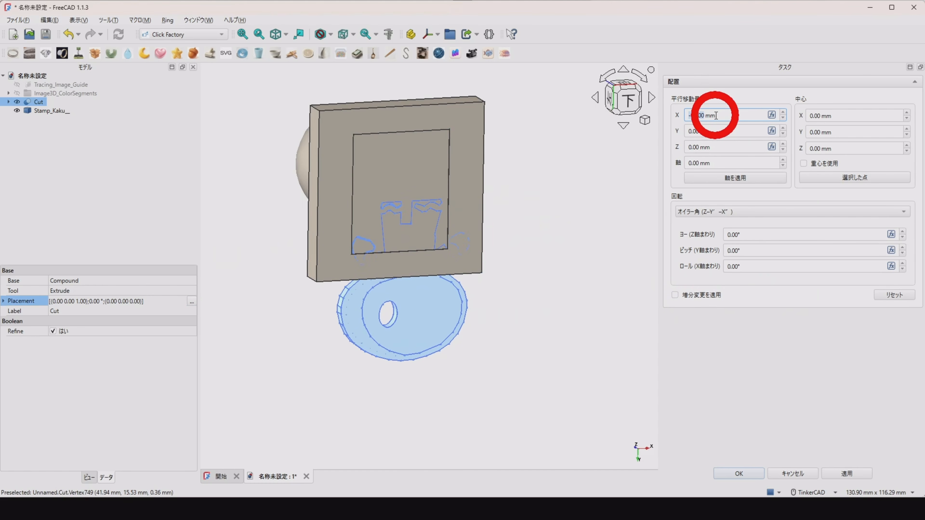
left_click(720, 131)
scroll(721, 130, "down", 20)
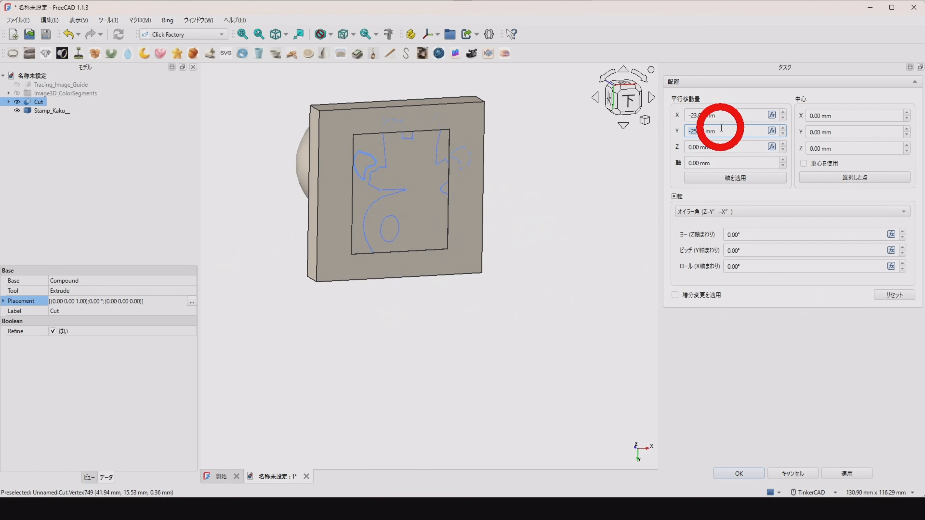
Set the gingerbread Cut's Z position to -1 mm and its X position to -24 mm
left_click(720, 148)
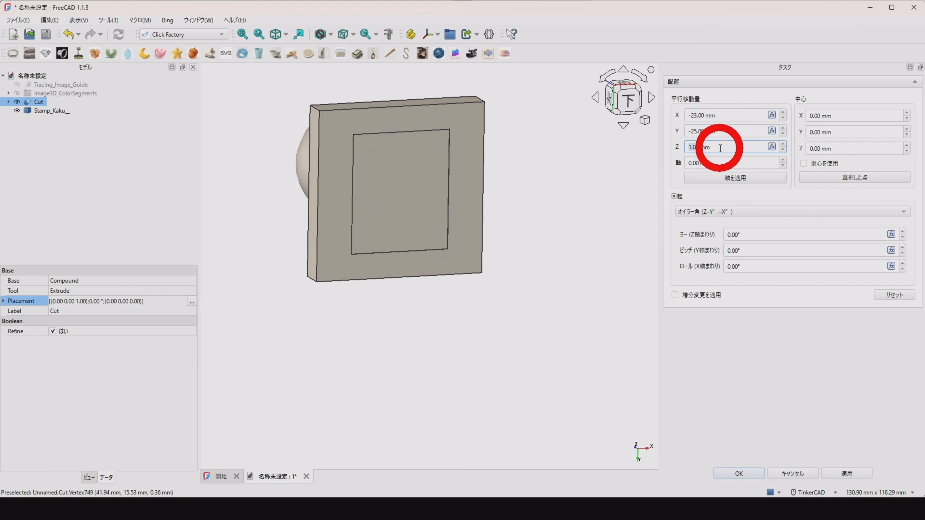
scroll(720, 147, "down", 2)
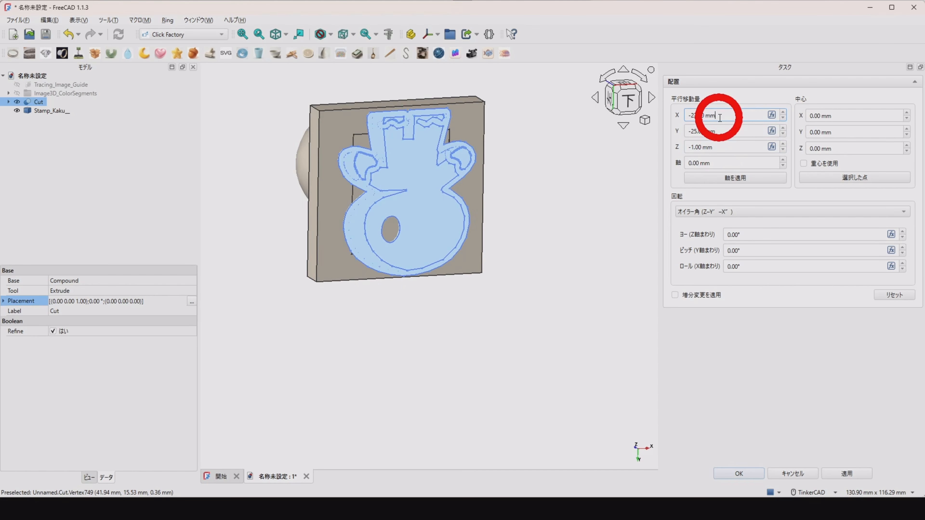
scroll(720, 118, "down", 2)
right_click_drag(529, 282, 477, 231)
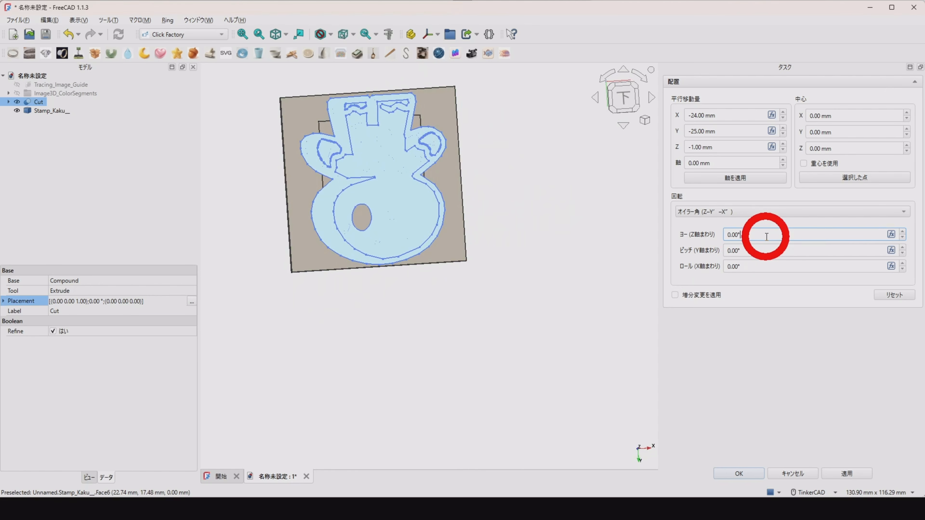
Rotate the gingerbread Cut 3° about Z and place it at X -23 mm and Y -26 mm on the stamp face
scroll(766, 236, "up", 3)
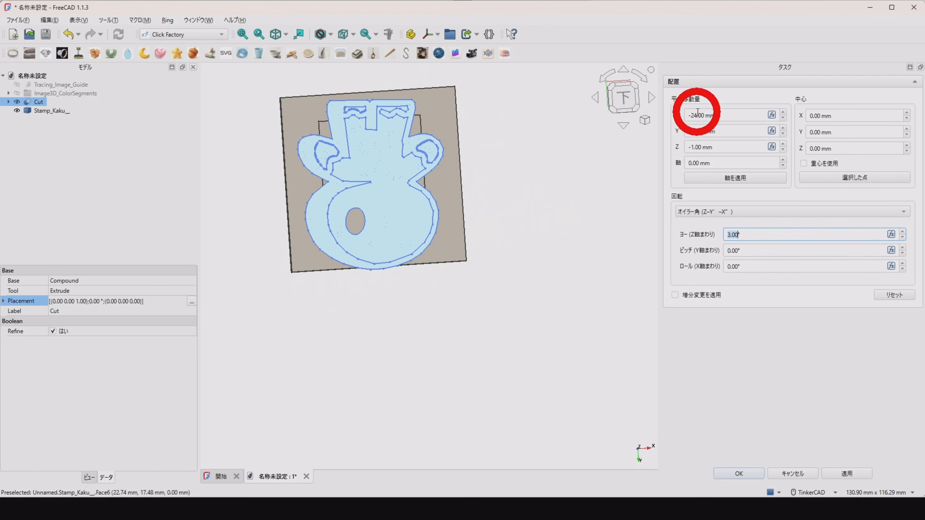
scroll(697, 113, "up", 1)
left_click(700, 129)
scroll(700, 128, "up", 1)
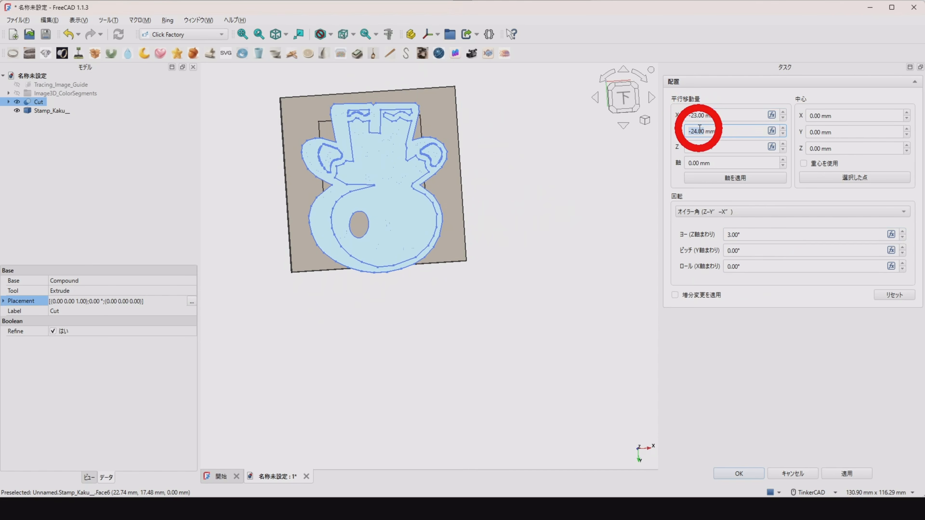
scroll(699, 129, "down", 2)
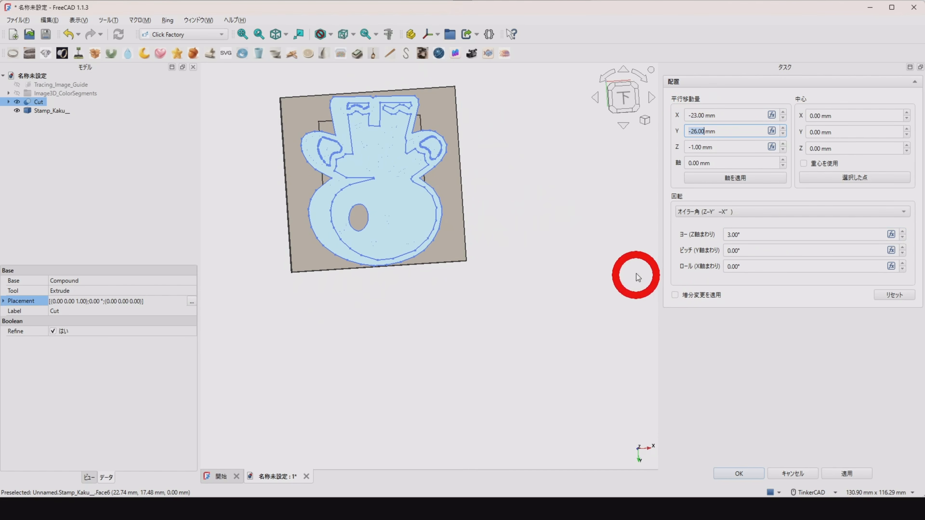
left_click(748, 474)
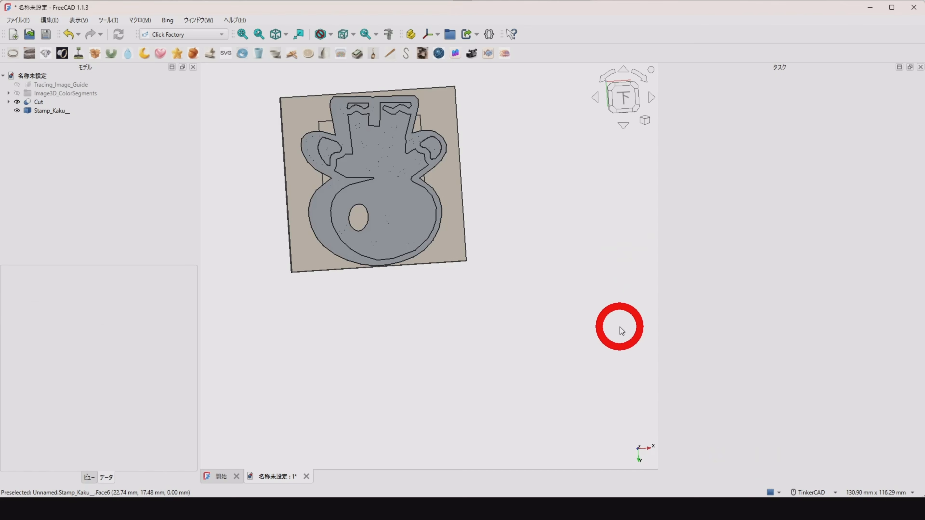
Combine Stamp_Kaku__ and the gingerbread Cut into a compound using the Part workbench
right_click_drag(621, 331, 536, 313)
scroll(447, 160, "up", 6)
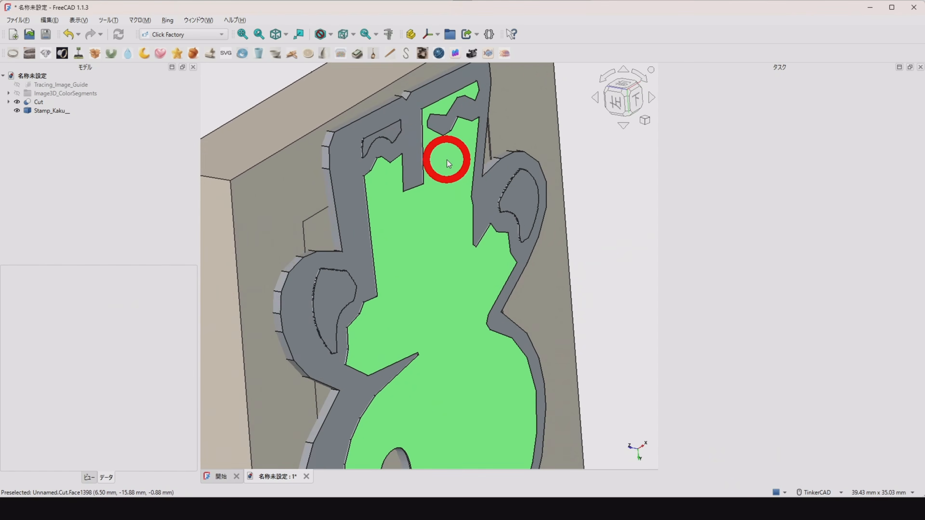
scroll(446, 160, "down", 6)
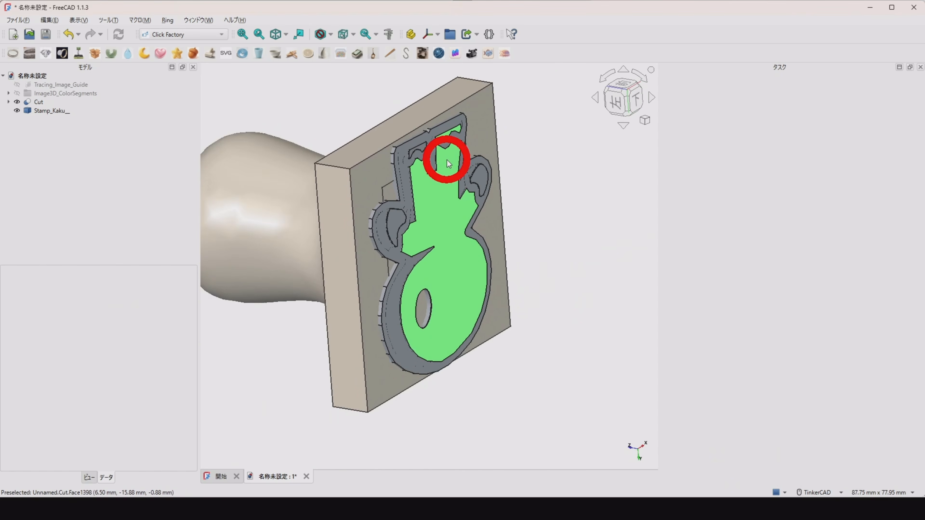
left_click(44, 104)
left_click(41, 110)
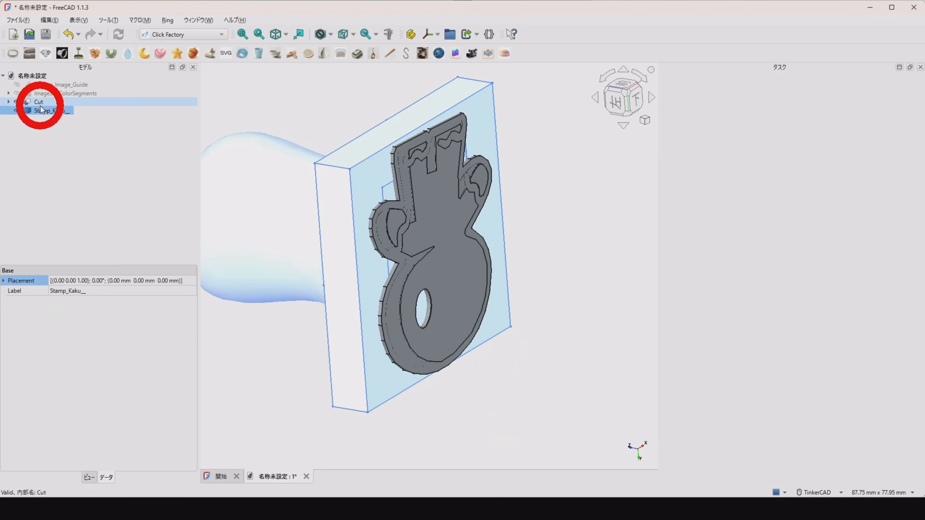
left_click(37, 103)
left_click(39, 110)
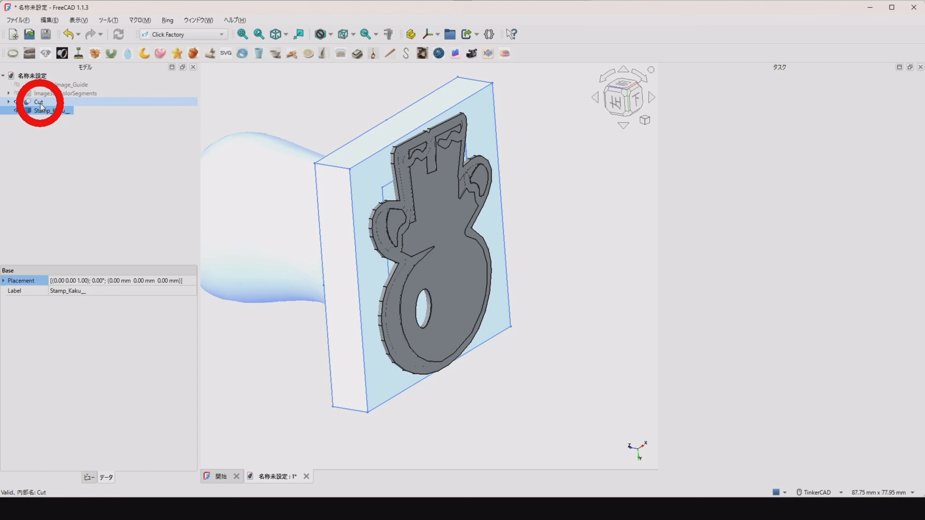
left_click(40, 104, "ctrl")
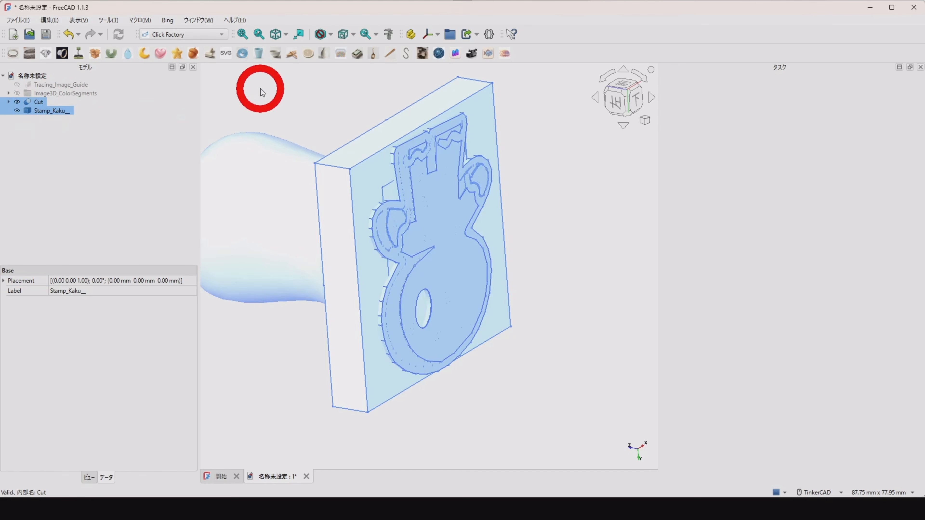
left_click(217, 34)
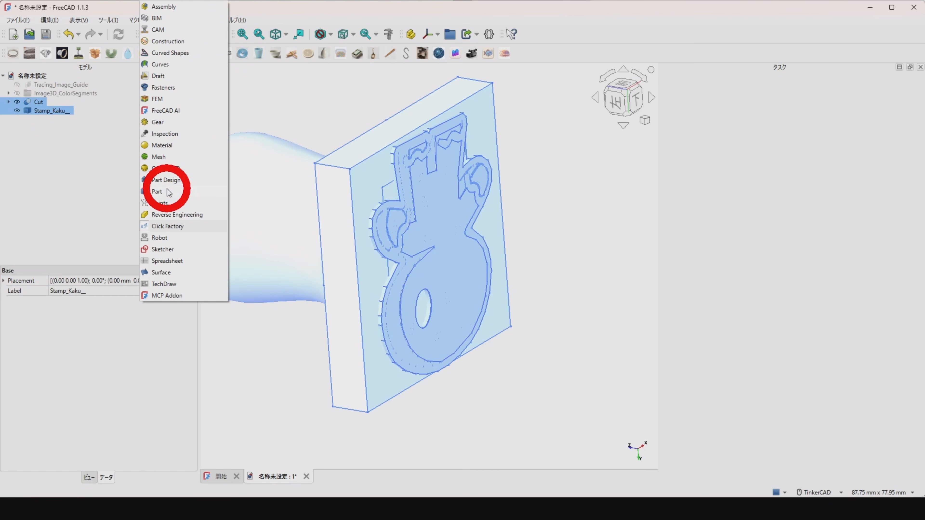
left_click(157, 192)
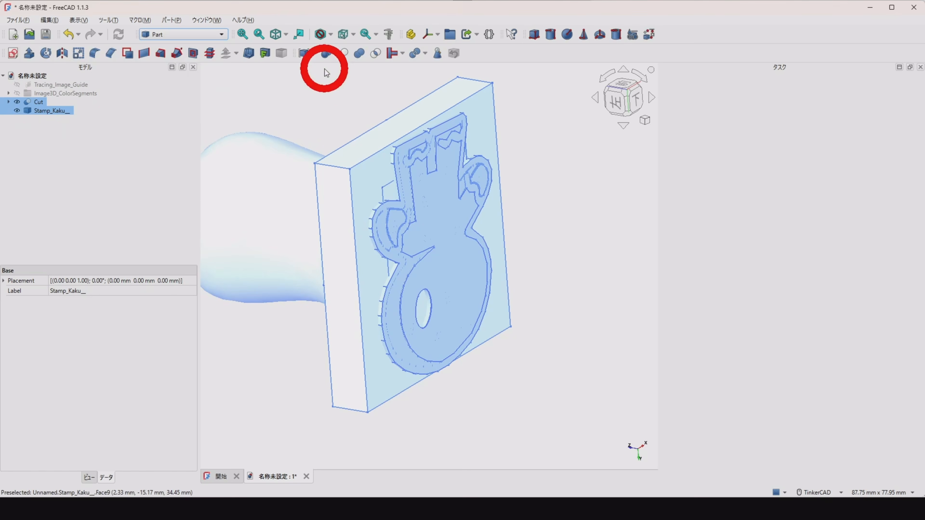
left_click(303, 55)
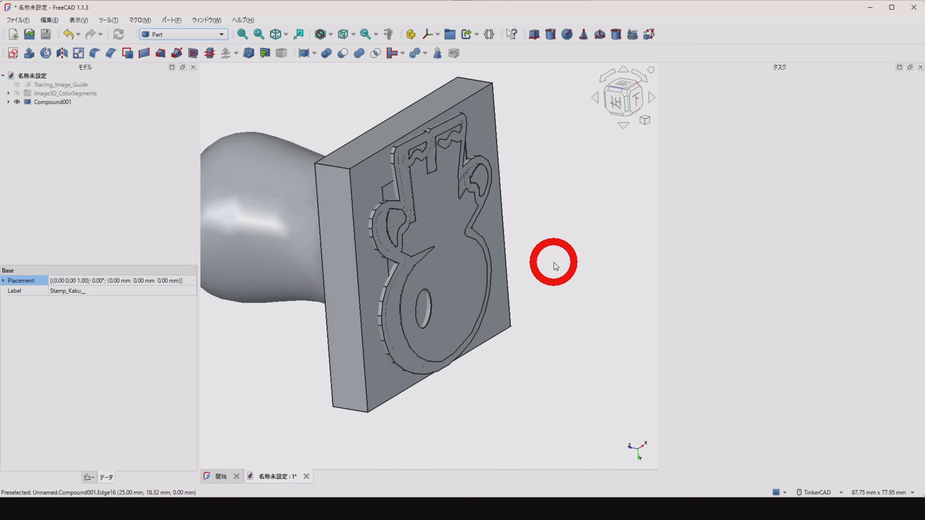
right_click_drag(572, 250, 554, 285)
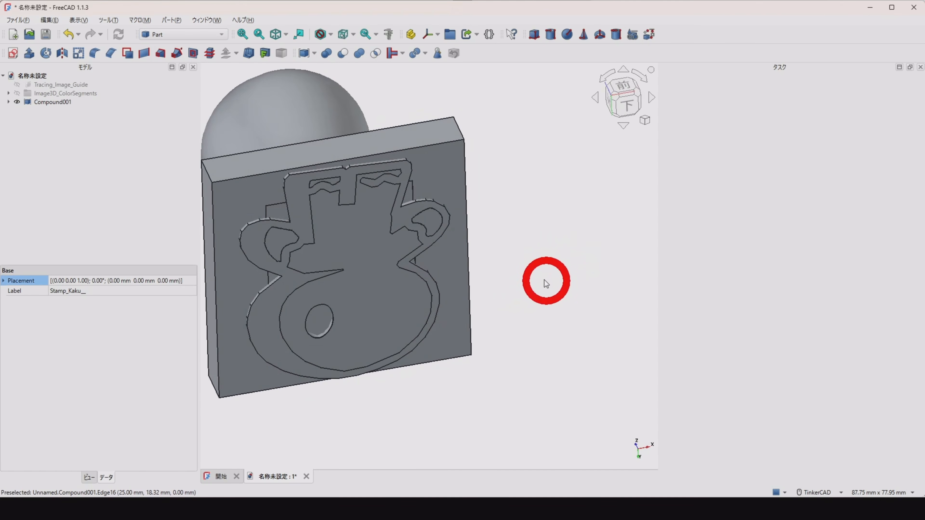
Examine the combined stamp's gingerbread face and handle from below and look through the file import and export commands
right_click_drag(481, 247, 488, 273)
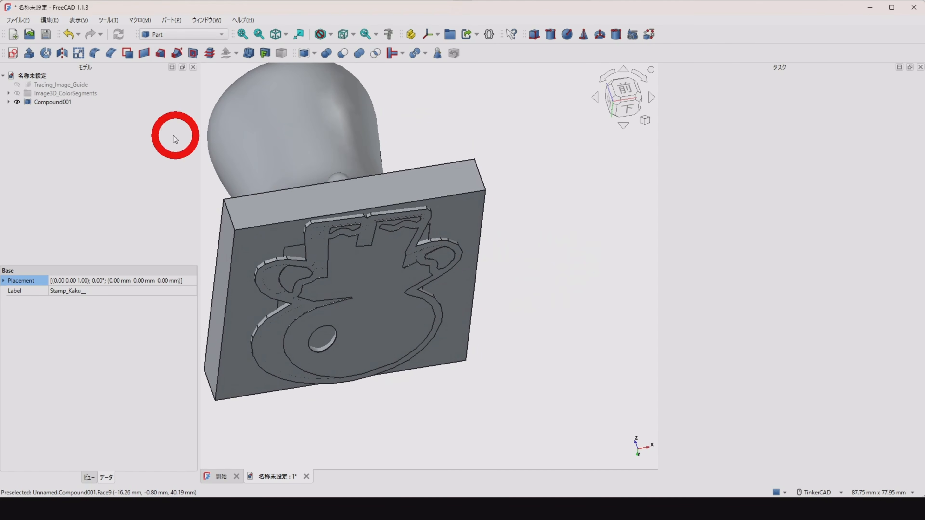
left_click(58, 103)
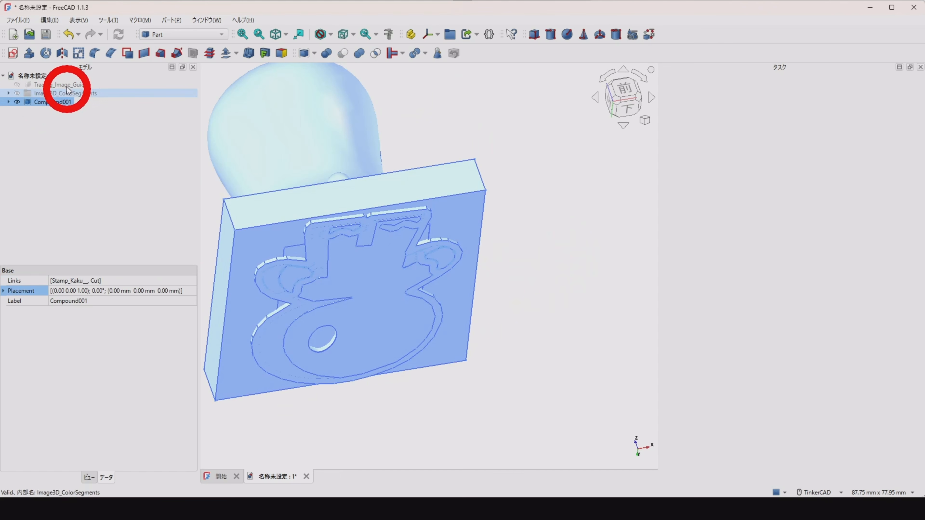
left_click(17, 20)
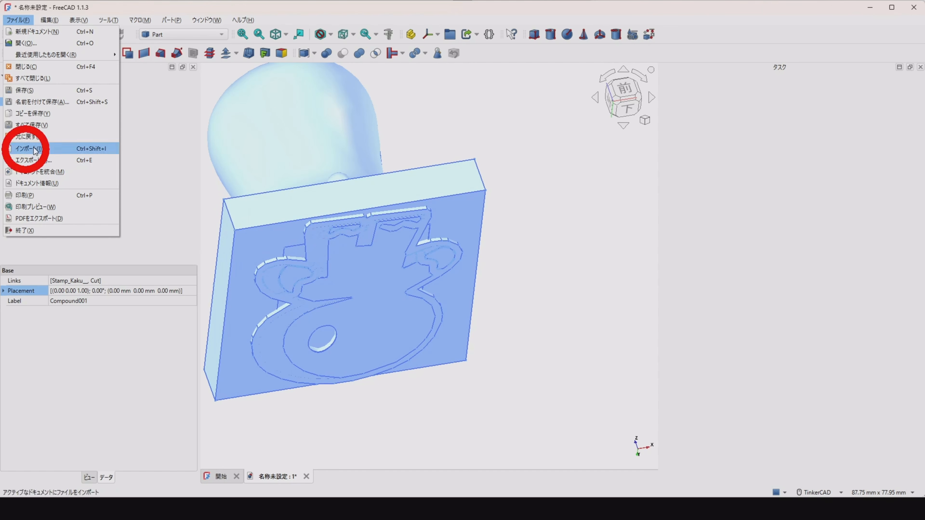
left_click(511, 174)
scroll(511, 174, "down", 3)
scroll(336, 162, "up", 3)
right_click_drag(383, 272, 407, 279)
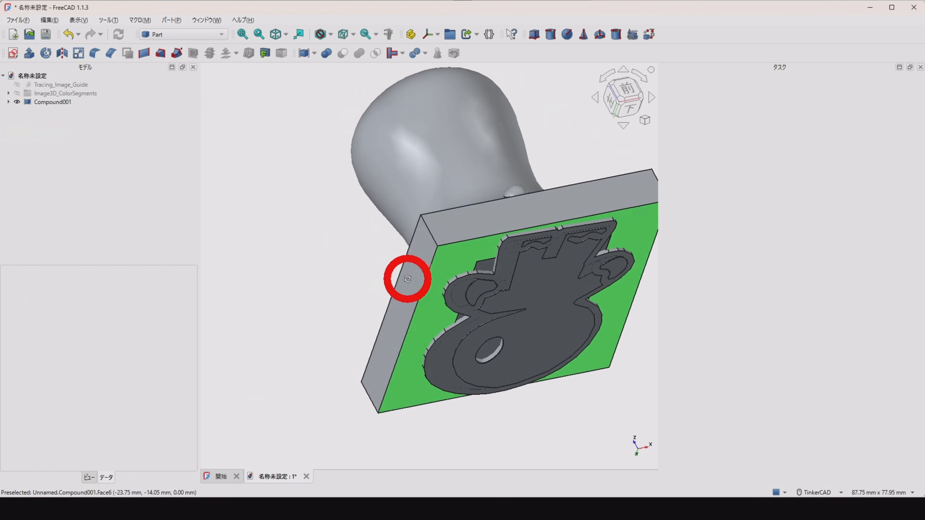
Hide Compound001 and switch to the Click Factory workbench
left_click(452, 194)
key("space")
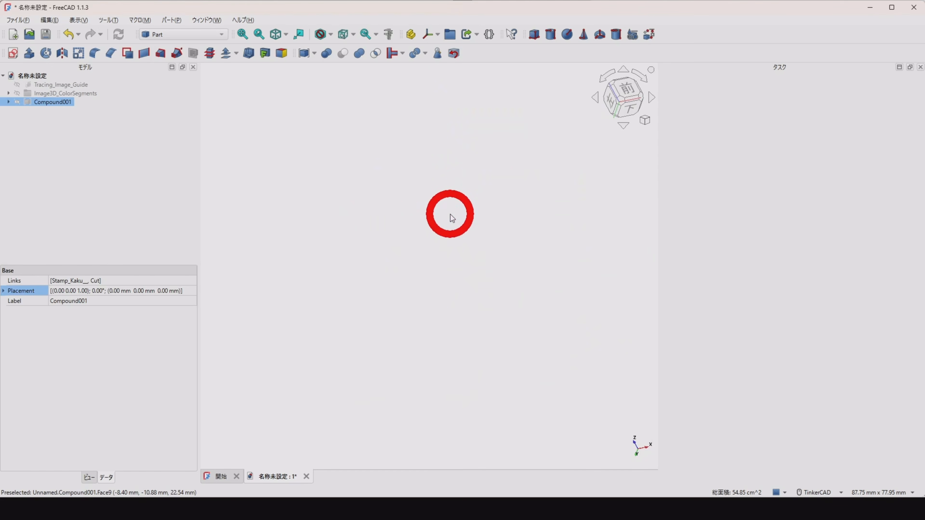
left_click(192, 37)
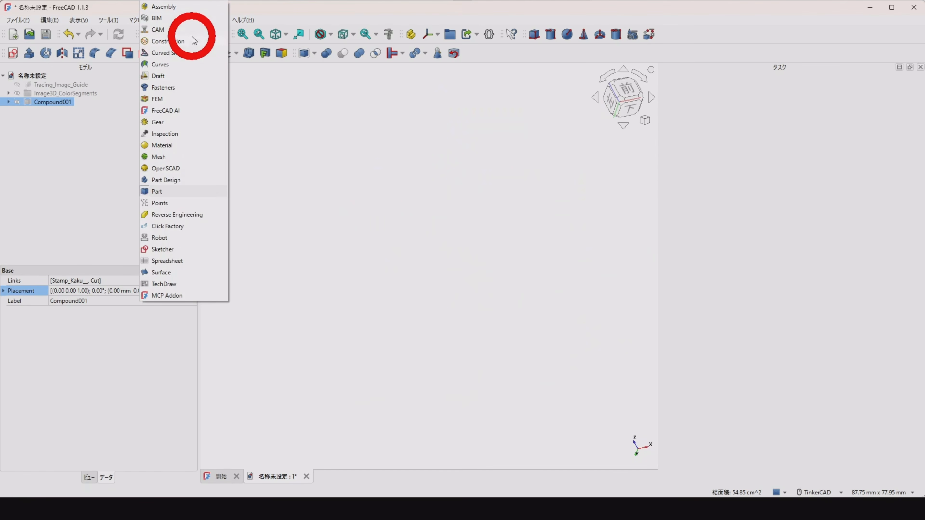
left_click(175, 225)
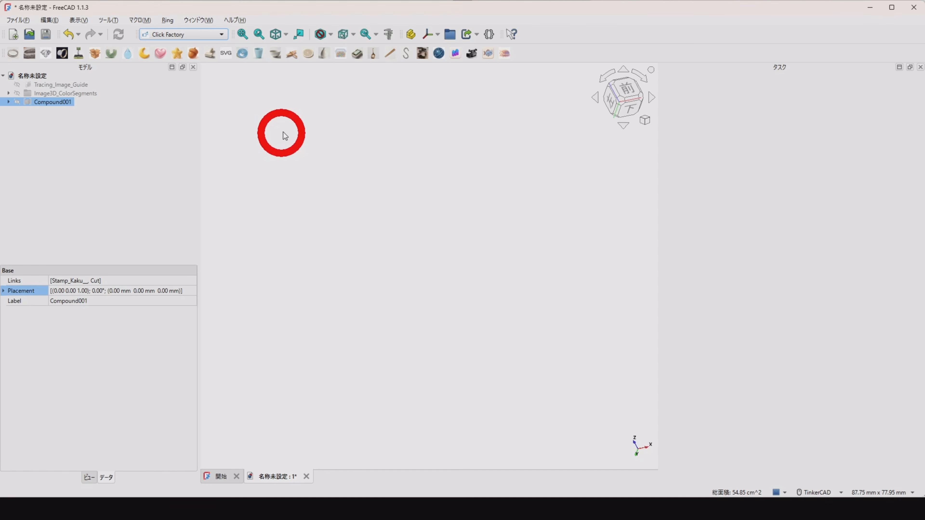
Start the cookie cutter generator and load the gingerbread image 2026-07-19_20h18_41.png from the downloads folder
left_click(424, 53)
left_click(448, 200)
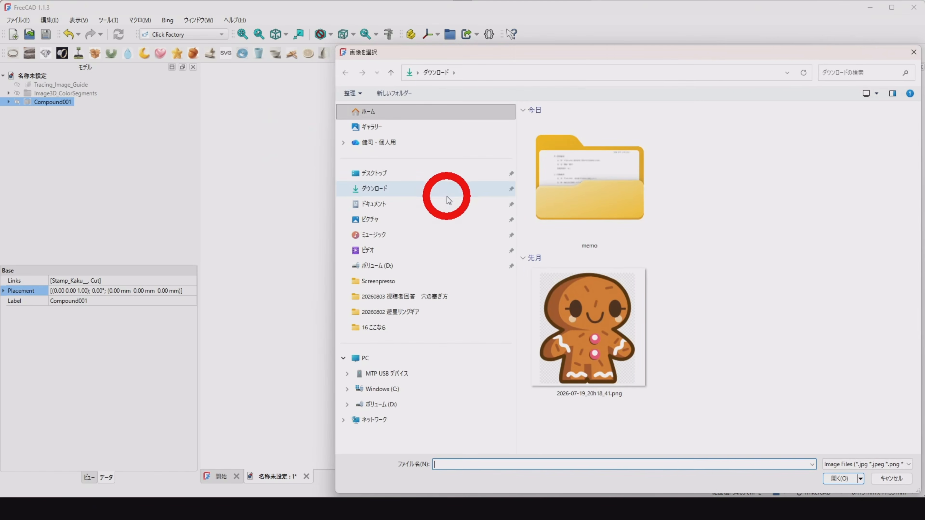
left_click(597, 308)
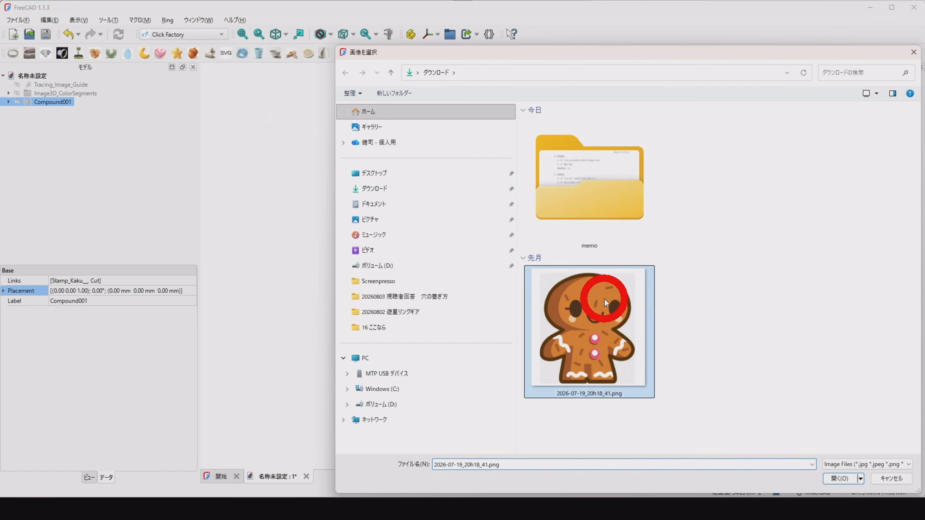
left_click(835, 478)
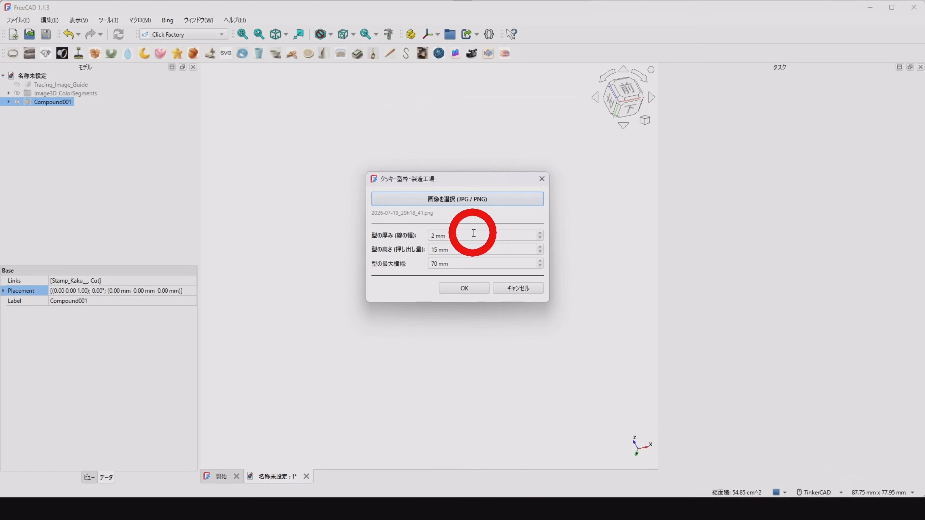
Generate the cookie cutter with 6 mm wall thickness, 8 mm height and 50 mm maximum width, and hide it
double_click(472, 234)
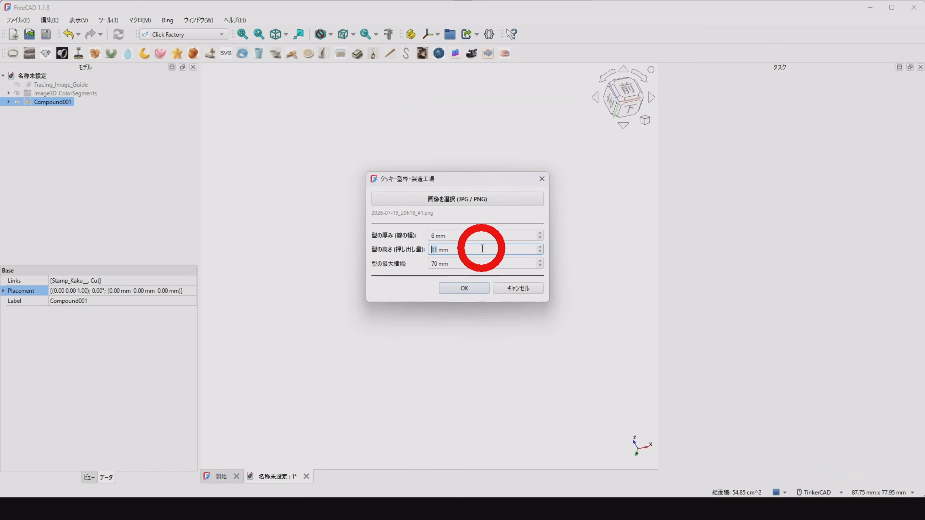
type("8")
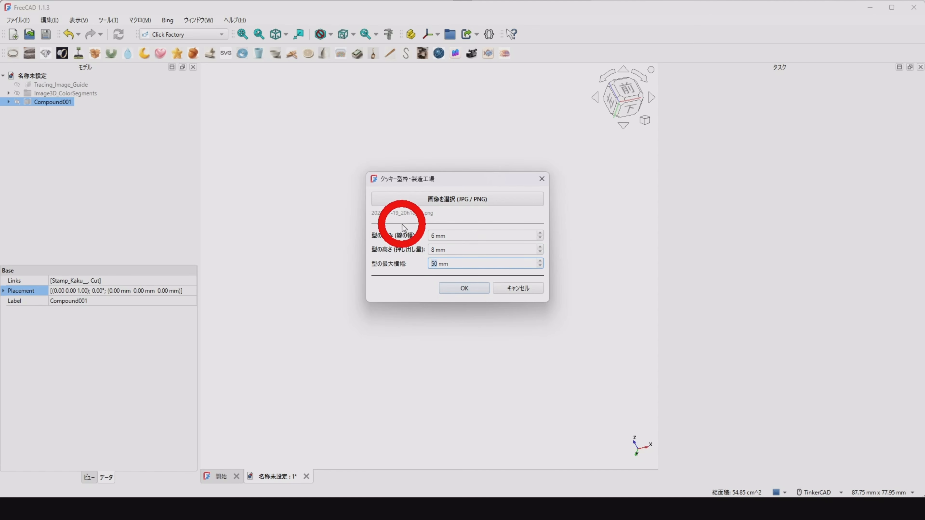
left_click(487, 288)
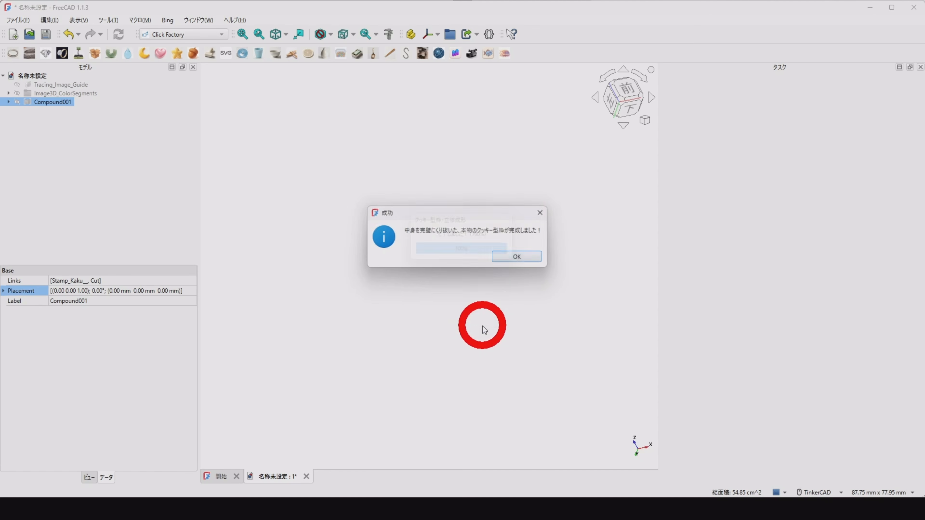
left_click(510, 258)
right_click_drag(369, 316, 393, 267)
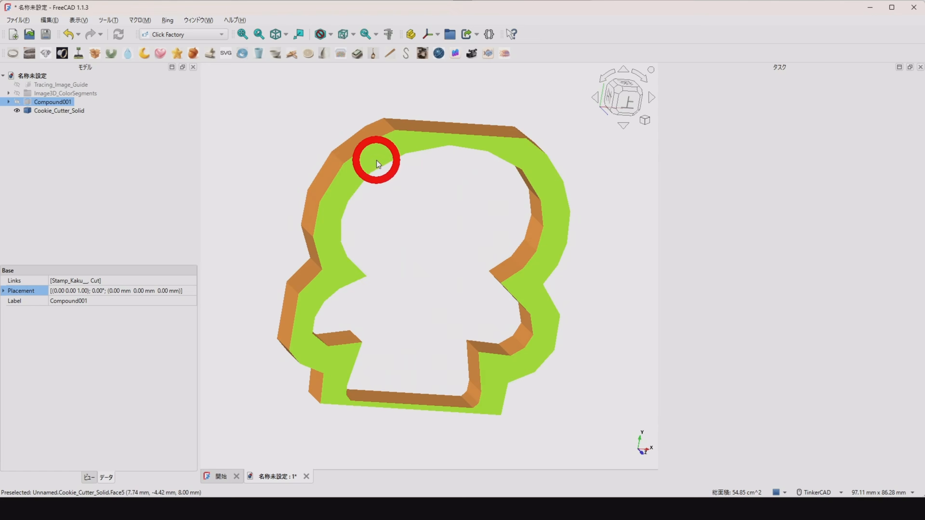
left_click(376, 161)
key("space")
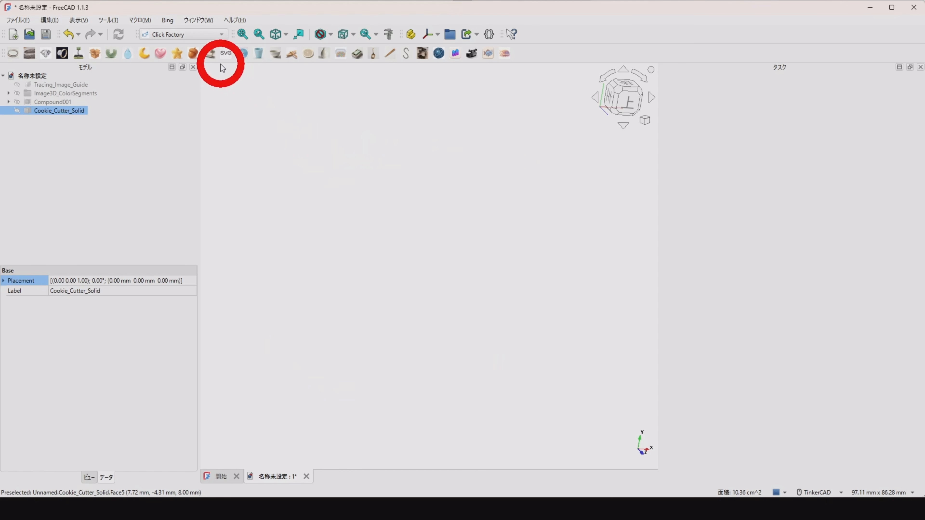
left_click(212, 58)
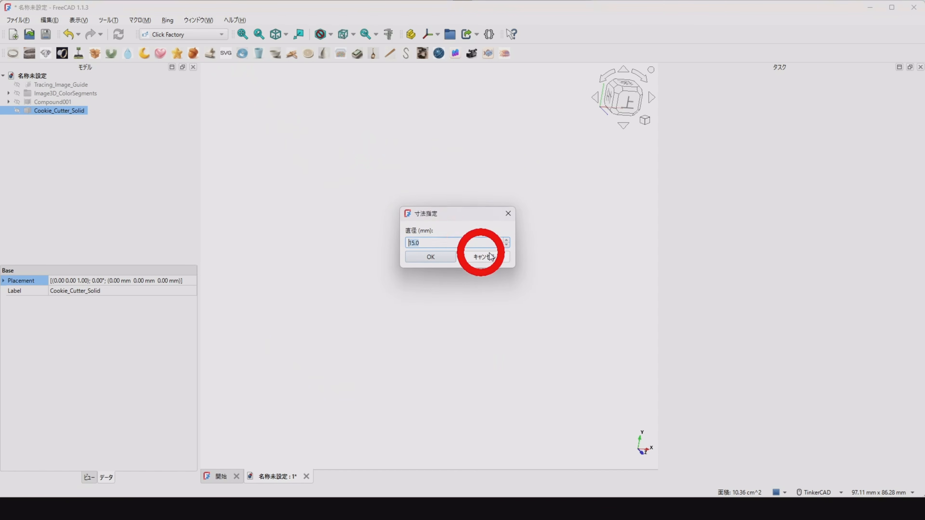
left_click(467, 242)
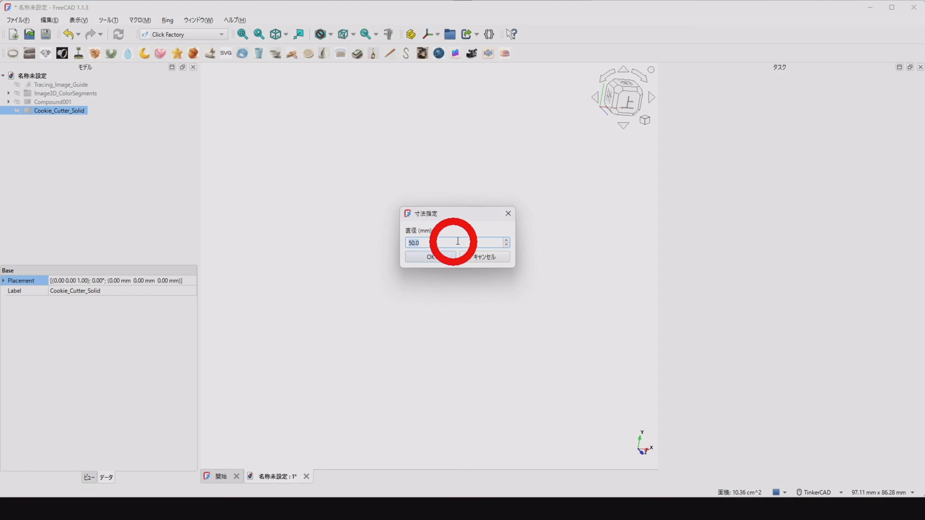
left_click(448, 257)
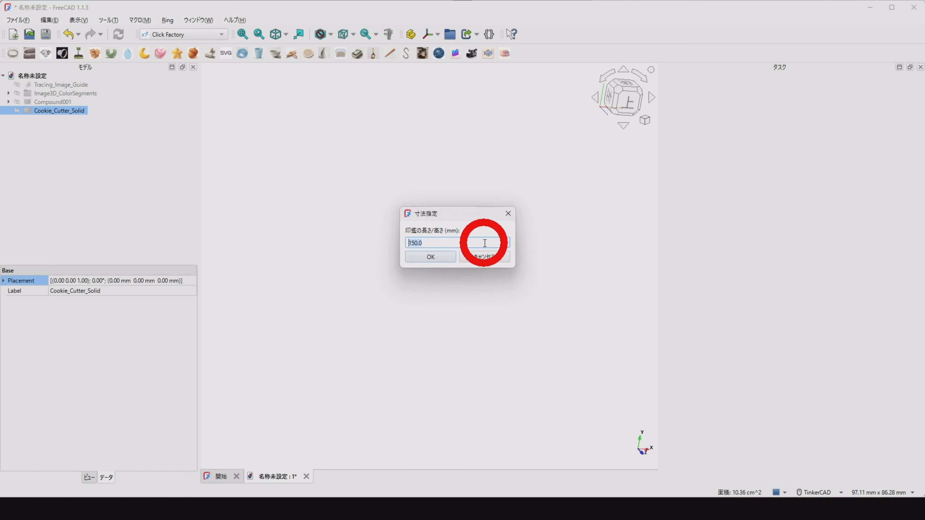
left_click(443, 257)
left_click(483, 244)
left_click(458, 256)
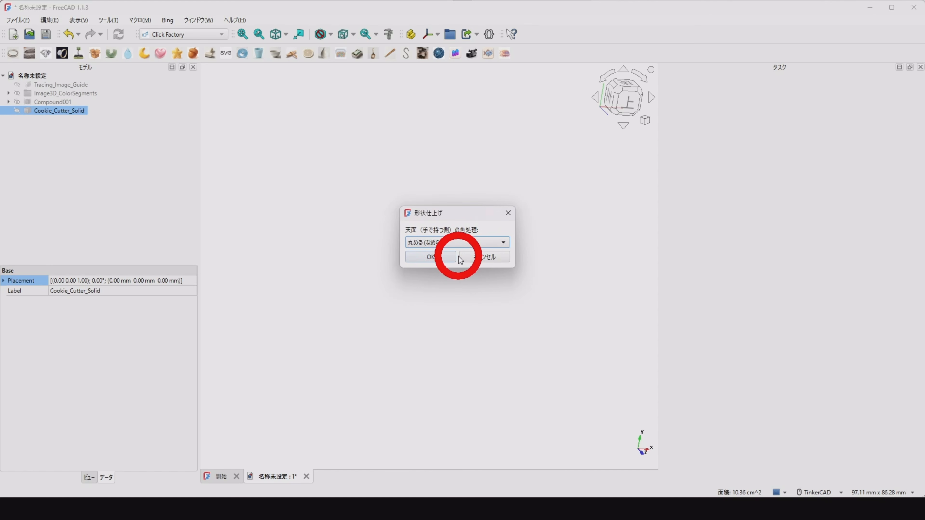
left_click(451, 257)
left_click(451, 258)
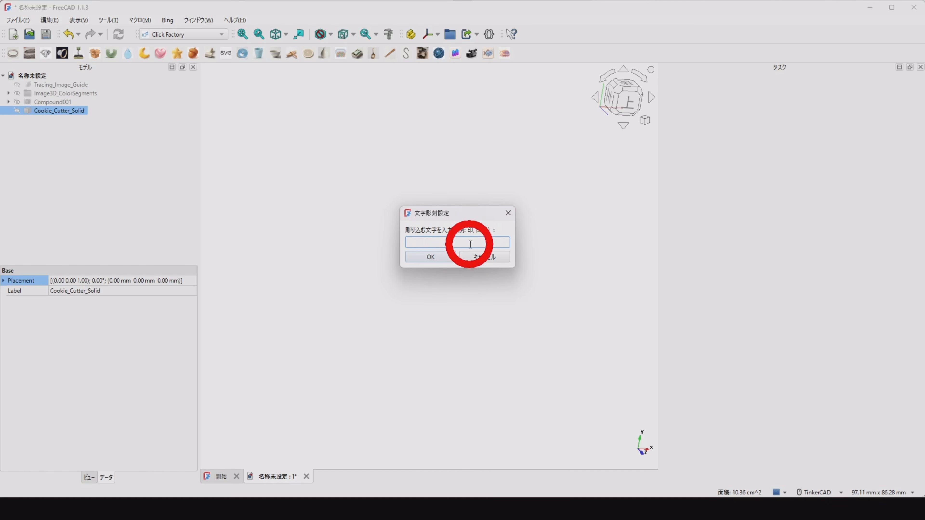
type("bj")
left_click(449, 258)
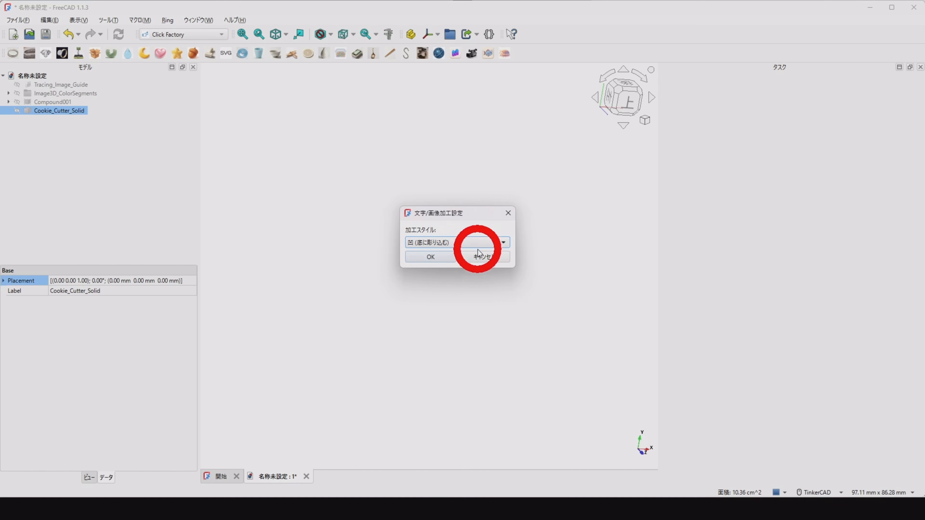
left_click(447, 258)
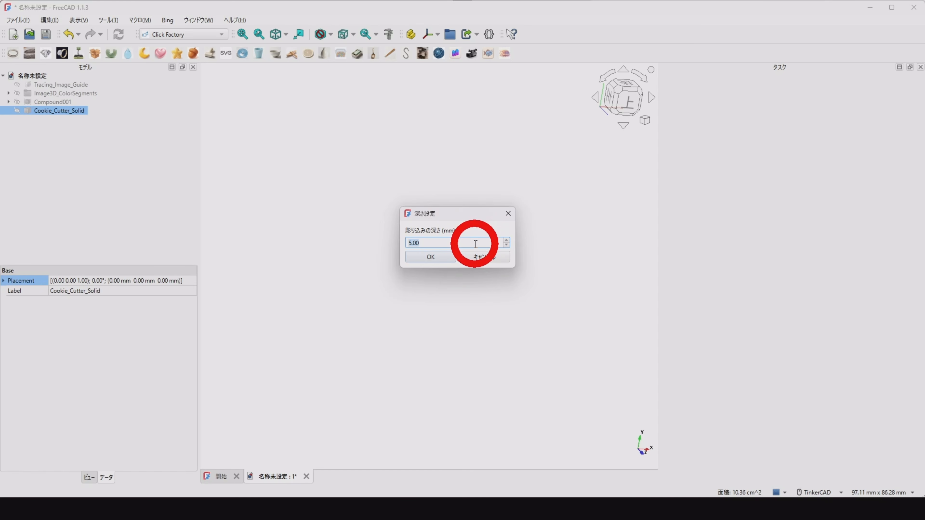
left_click(474, 260)
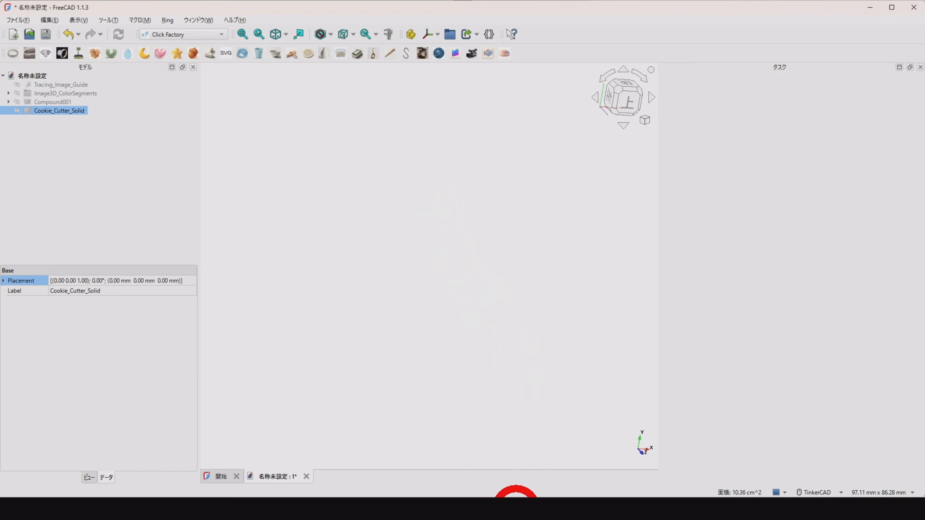
Switch to the browser, skim the Hori Lab home page and open its download page (ダウンロード)
left_click(516, 513)
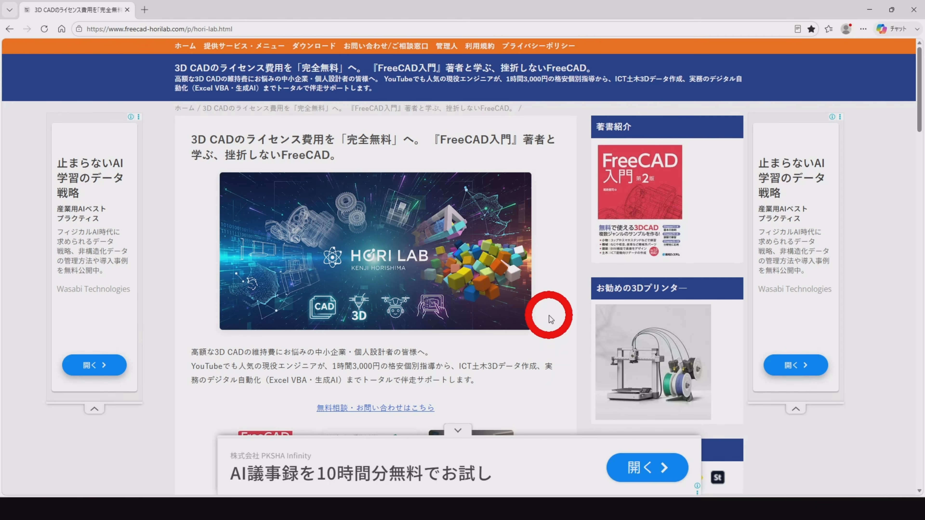
scroll(549, 318, "down", 5)
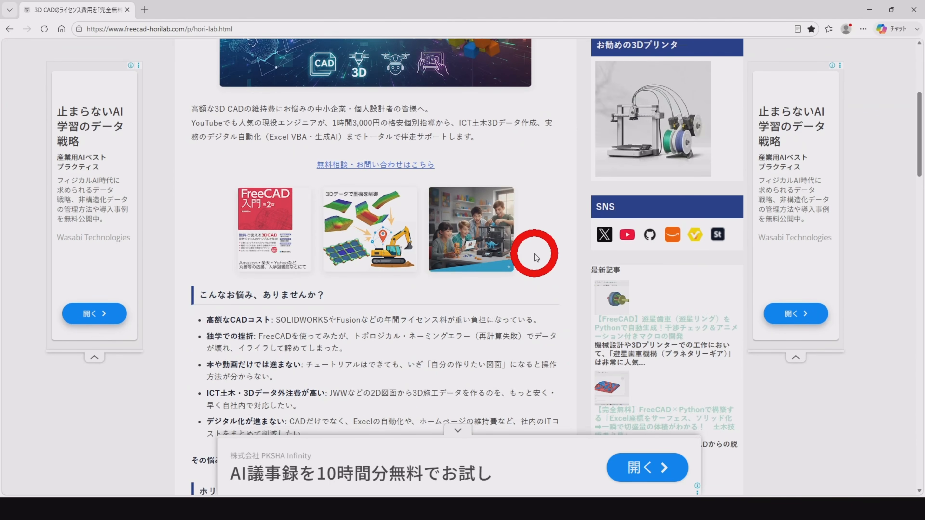
scroll(536, 257, "down", 20)
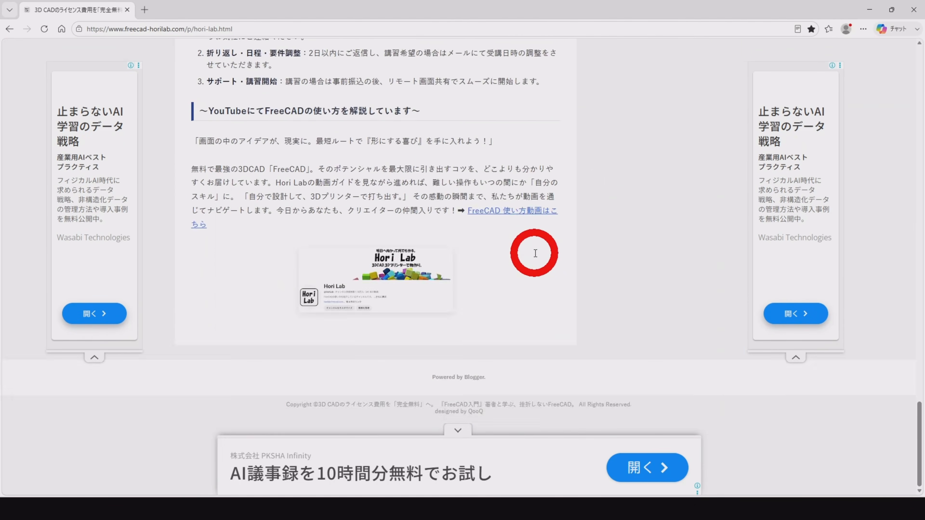
scroll(535, 253, "up", 20)
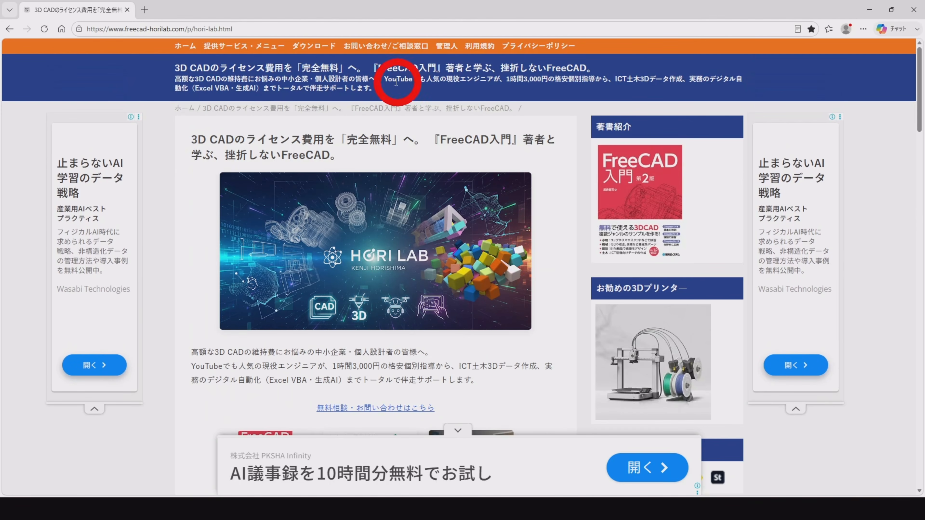
left_click(310, 53)
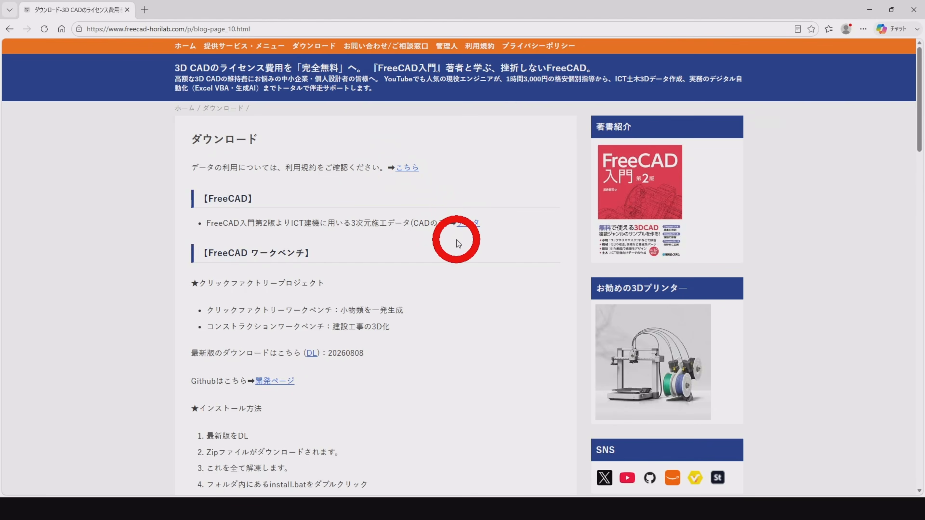
Examine the Click Factory project entry in the FreeCAD workbench section of the download page
scroll(457, 241, "down", 5)
scroll(458, 242, "down", 8)
scroll(458, 241, "up", 15)
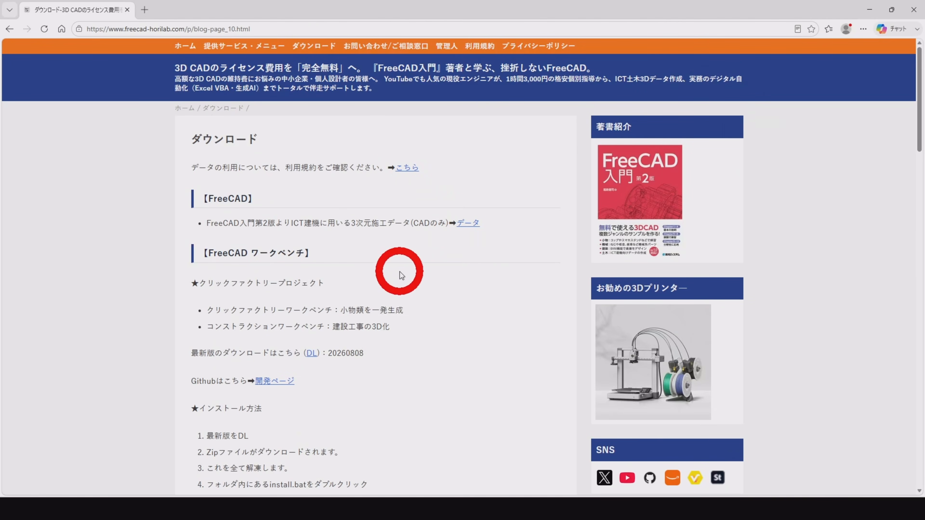
left_click_drag(204, 252, 516, 440)
left_click(514, 416)
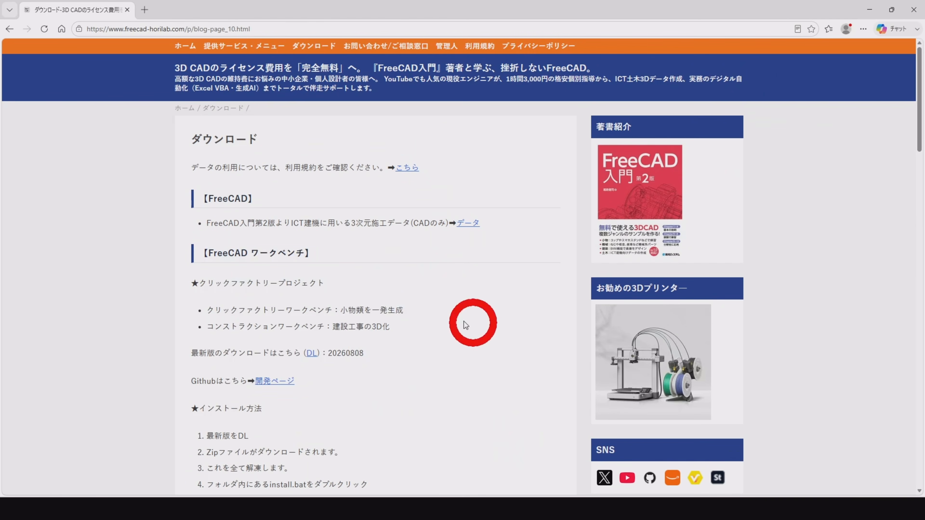
left_click_drag(206, 282, 304, 293)
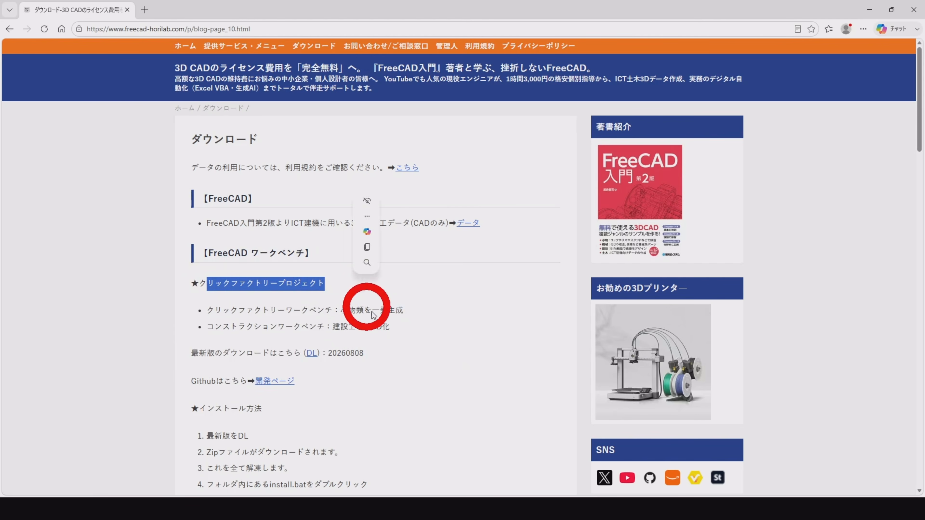
left_click(438, 389)
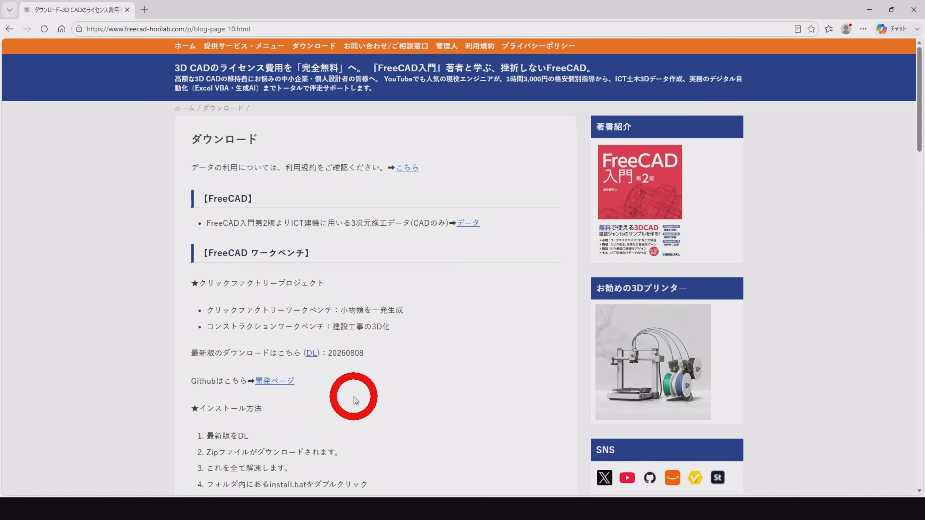
Read the installation instructions (インストール方法) for the Click Factory workbench on the download page
scroll(354, 397, "down", 3)
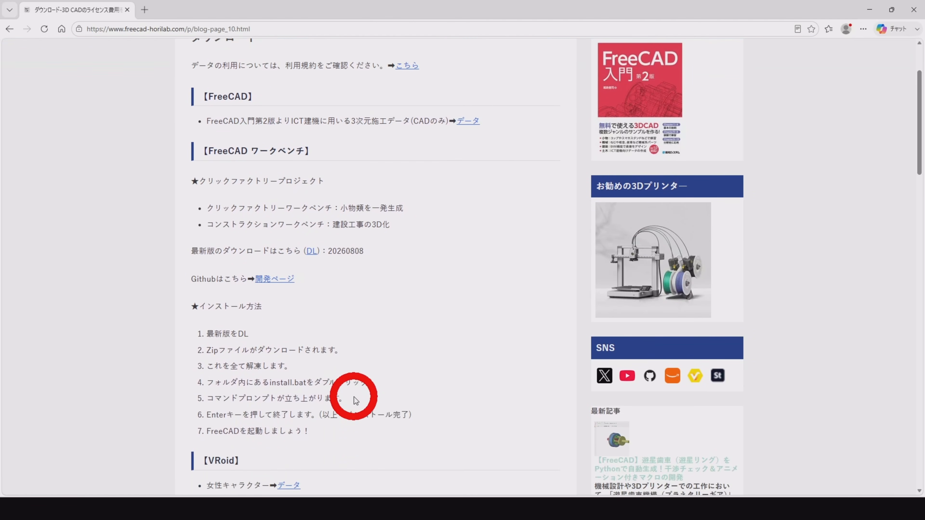
scroll(354, 397, "down", 1)
left_click_drag(353, 397, 186, 272)
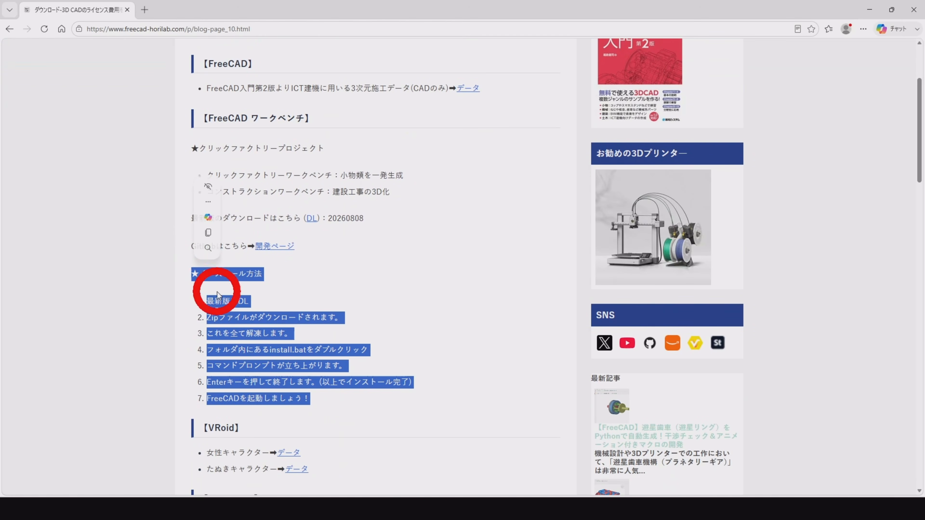
left_click(381, 356)
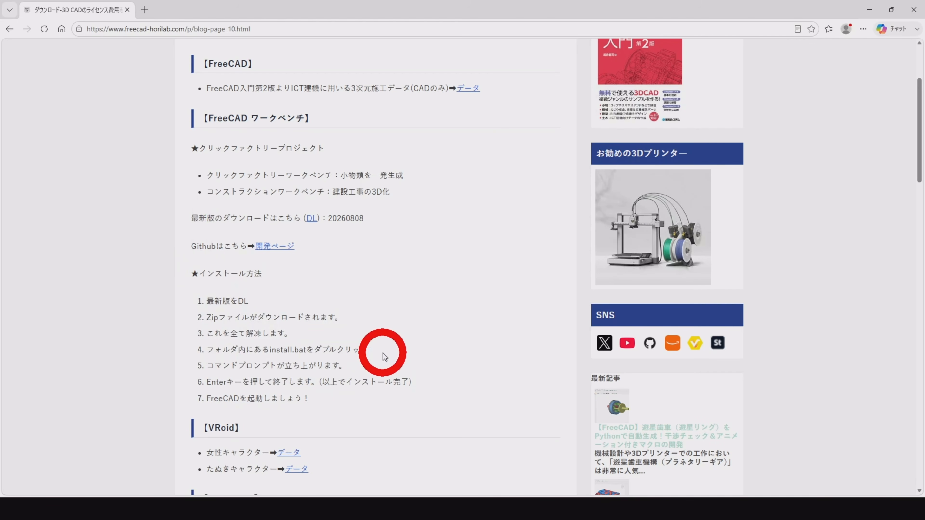
Examine the individual installation steps on the download page, from downloading and extracting the Zip file to running install.bat
left_click_drag(197, 301, 354, 320)
left_click(239, 333)
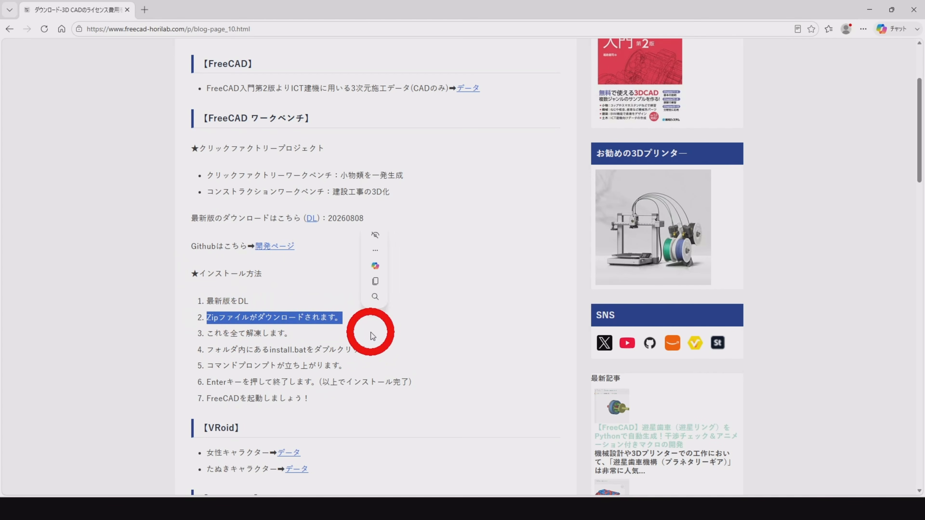
left_click(377, 336)
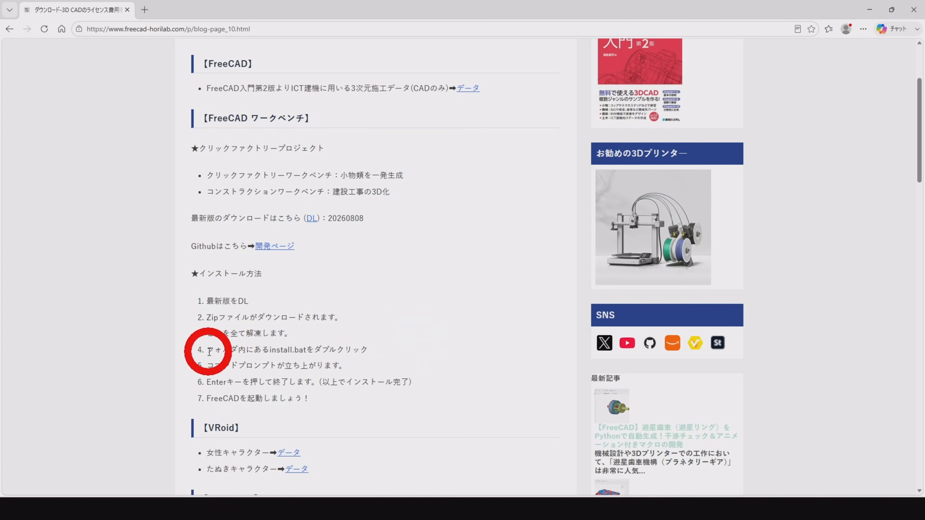
mouse_move(184, 351)
left_mouse_down()
mouse_move(366, 364)
mouse_move(409, 355)
mouse_move(187, 350)
left_mouse_up()
left_click(484, 374)
left_click(465, 389)
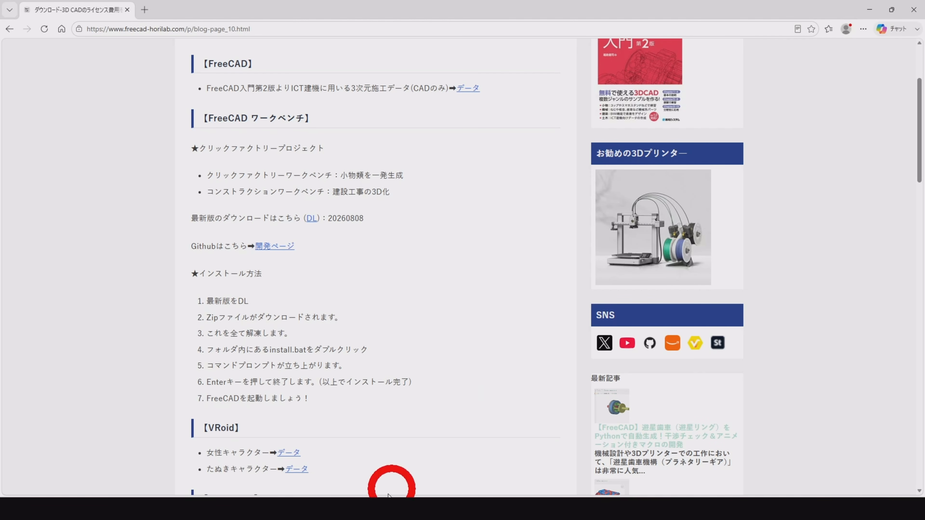
Switch to FreeCAD and generate a tetrapod with the Construction workbench
left_click(371, 508)
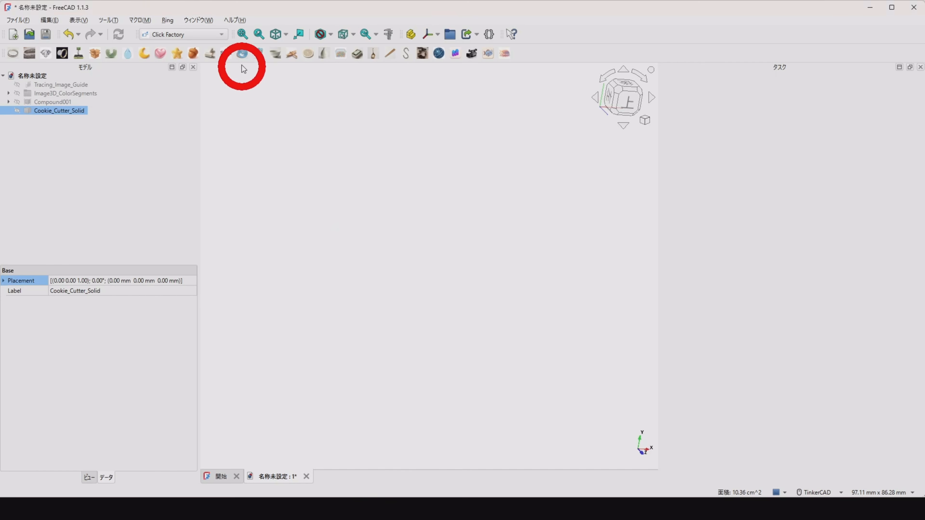
left_click(223, 32)
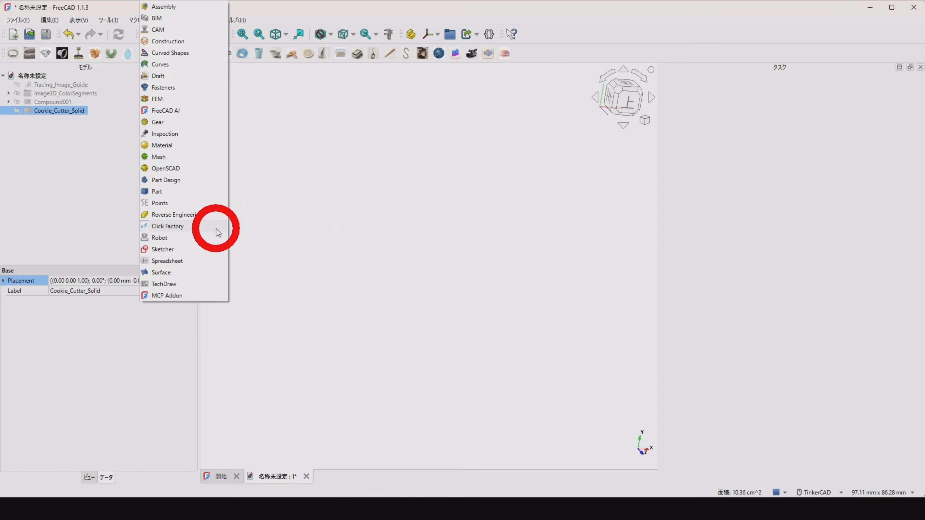
left_click(208, 41)
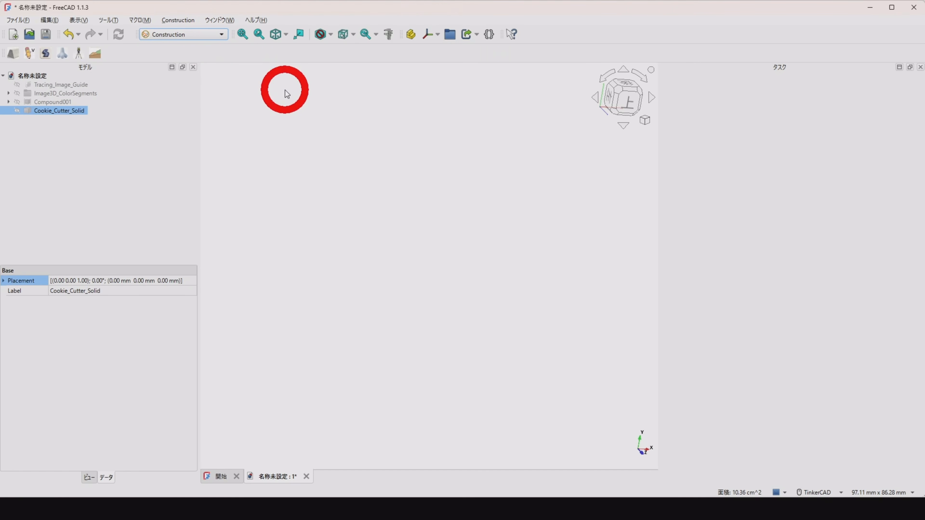
left_click(62, 54)
left_click(461, 268)
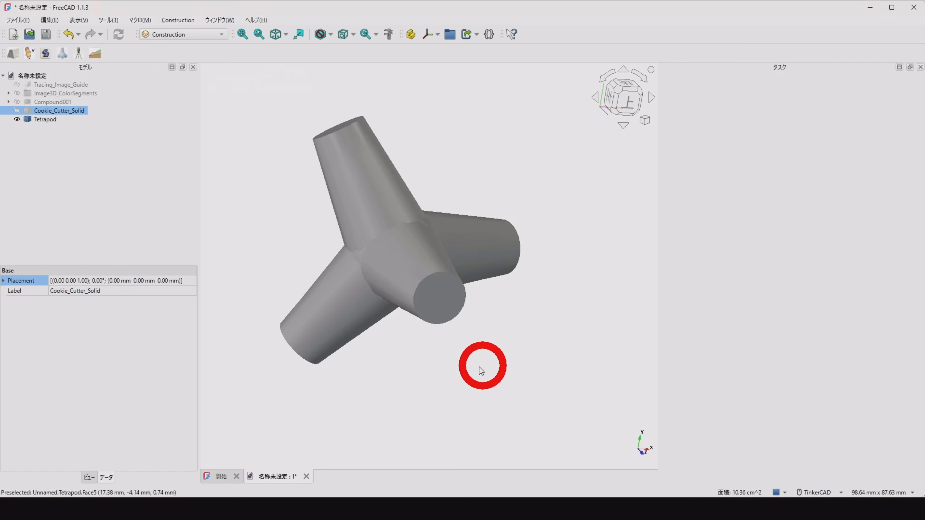
Inspect the tetrapod from another angle, hide it and return to the Click Factory workbench
right_click_drag(479, 365, 470, 388)
left_click(435, 317)
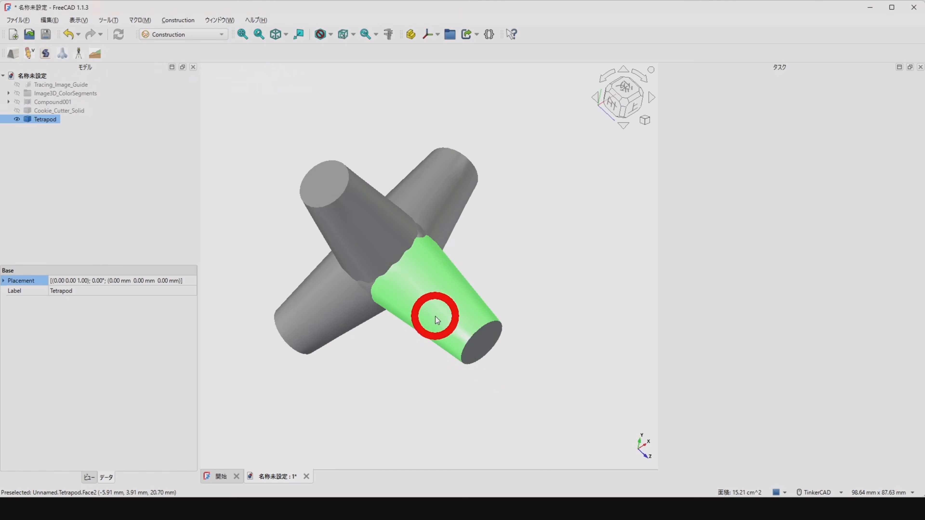
key("space")
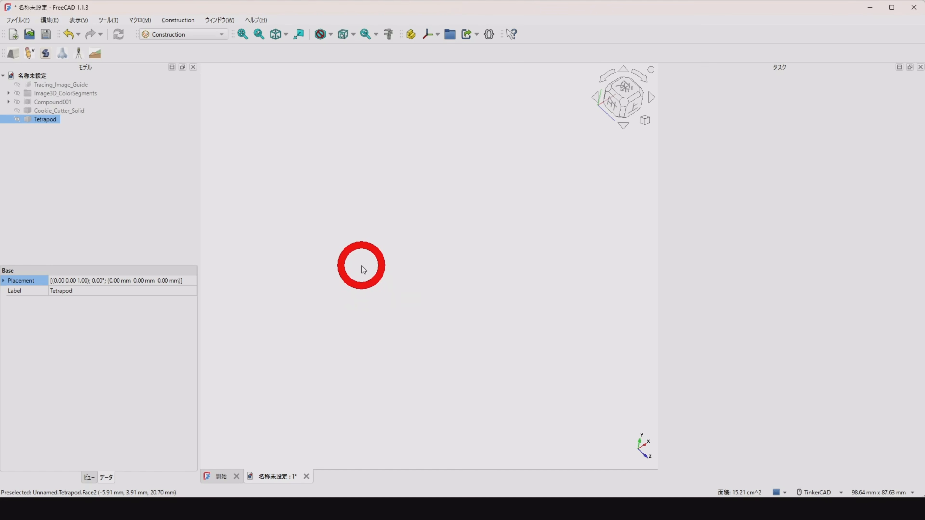
left_click(208, 35)
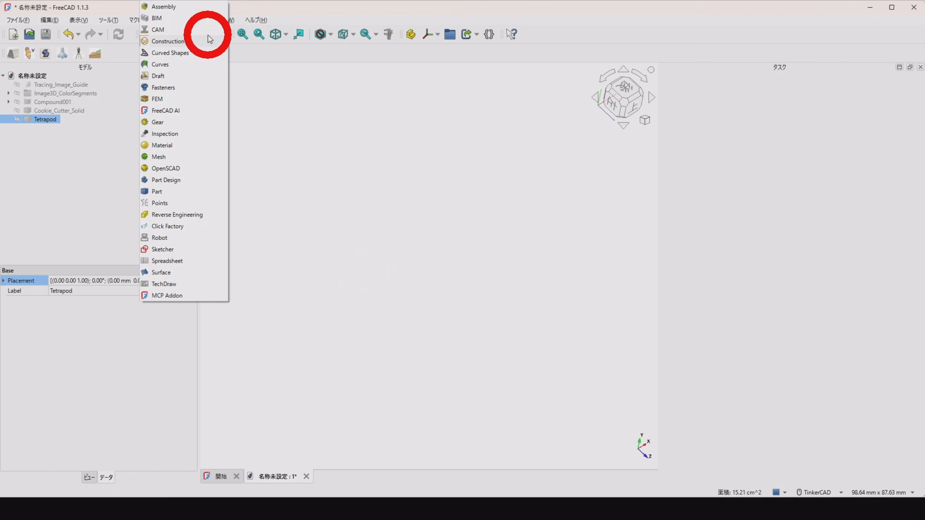
left_click(190, 230)
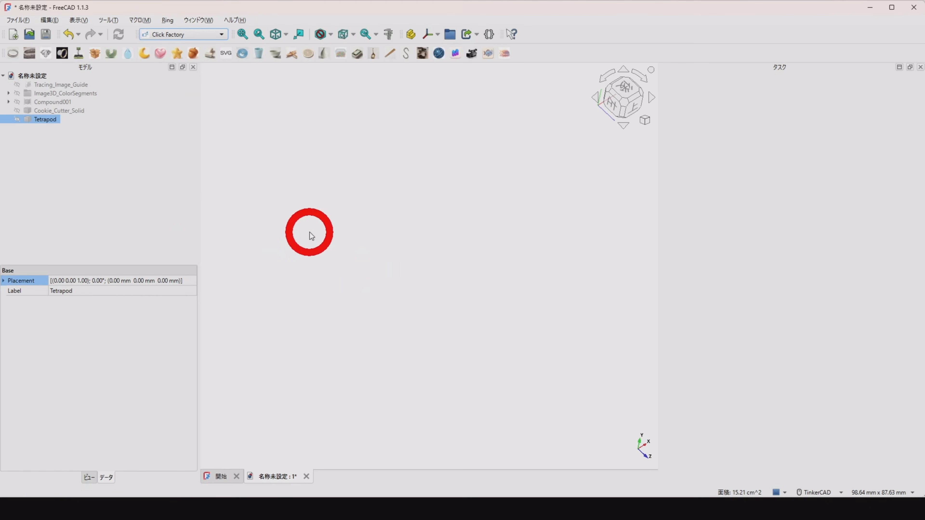